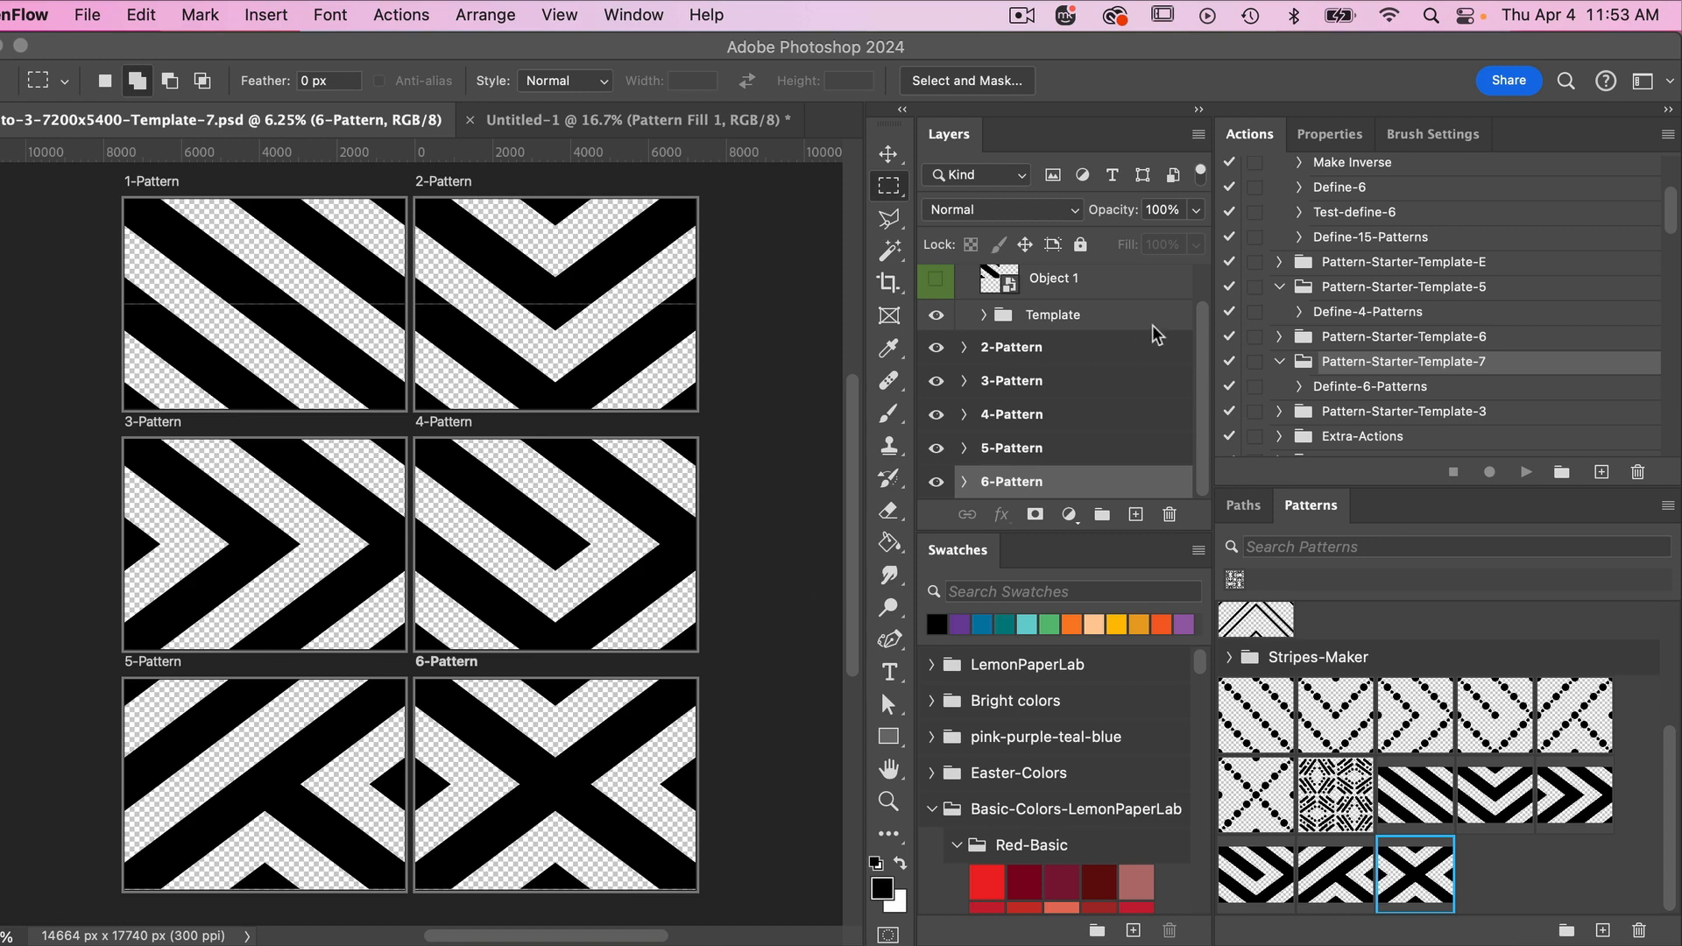
# - Open the Object 1 smart object from the 1-Pattern artboard, and open the middle Line - 1 smart object inside it
pyautogui.scroll(1, 1065, 292)
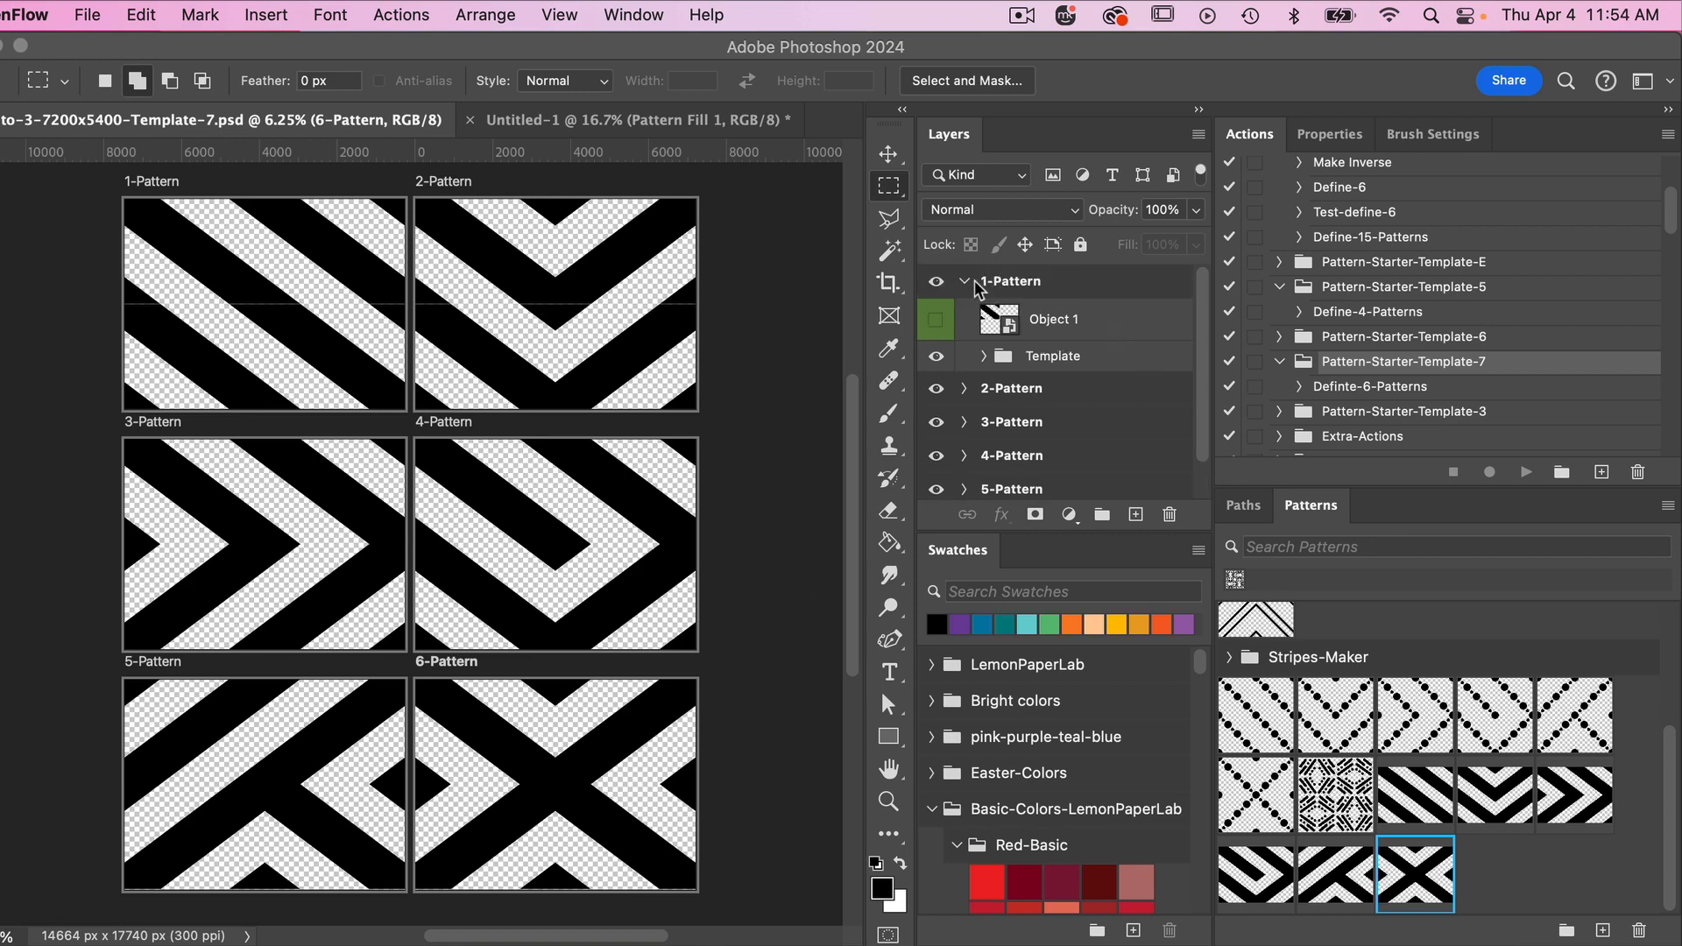
pyautogui.click(1060, 324)
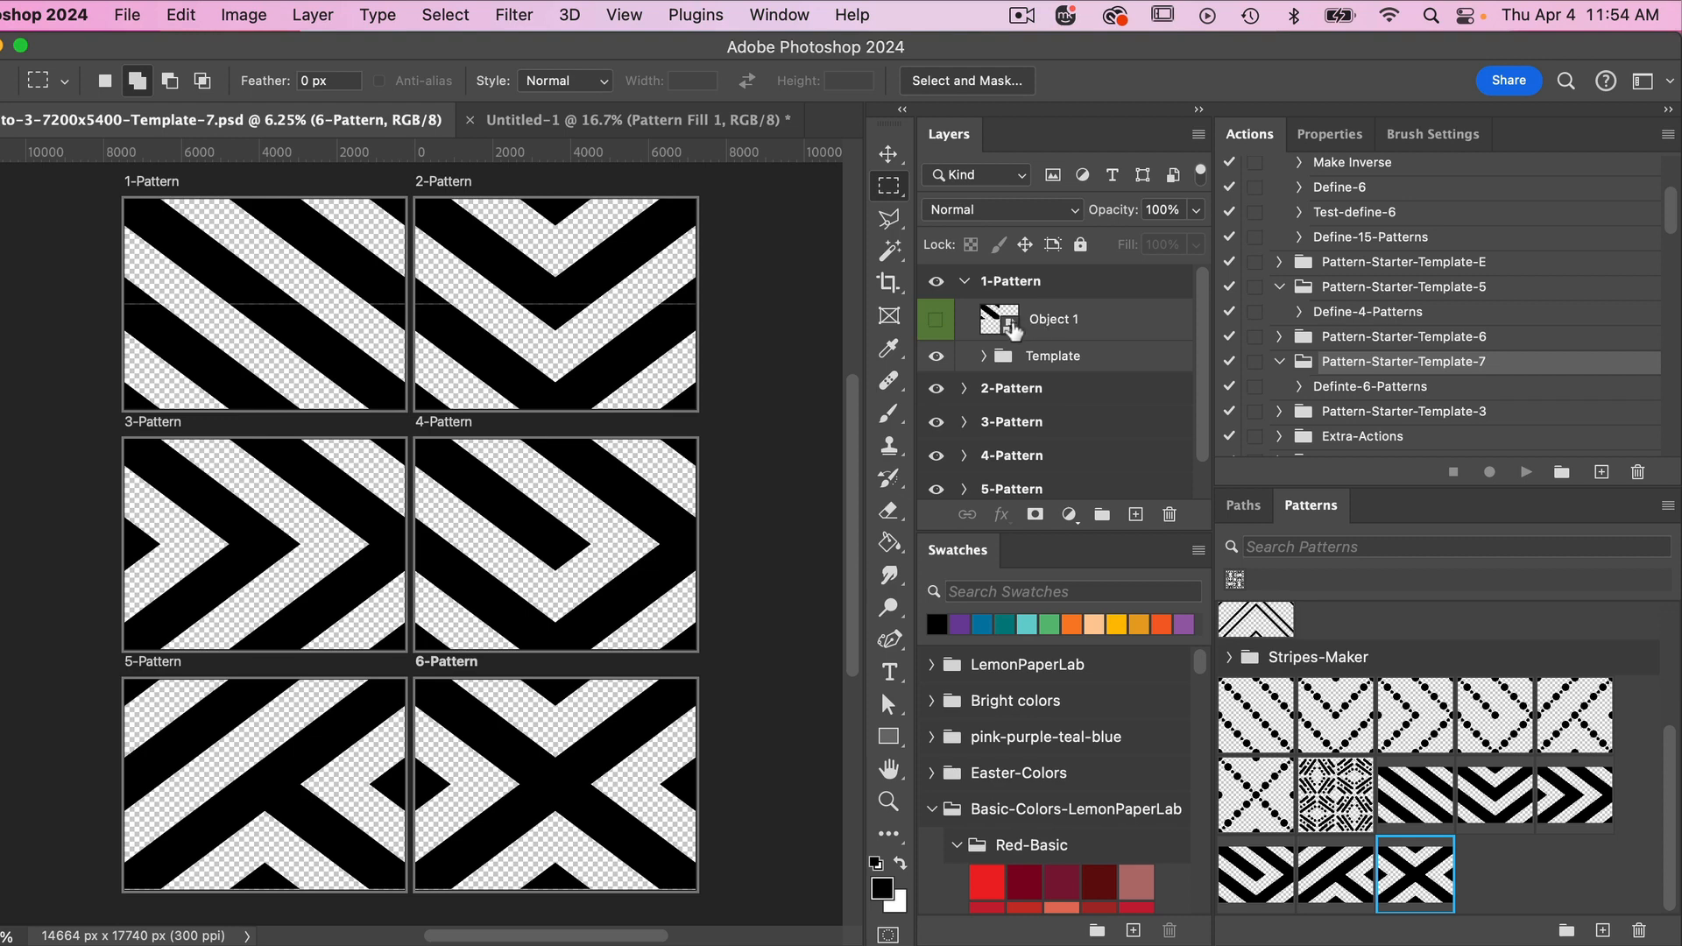
pyautogui.click(1013, 328)
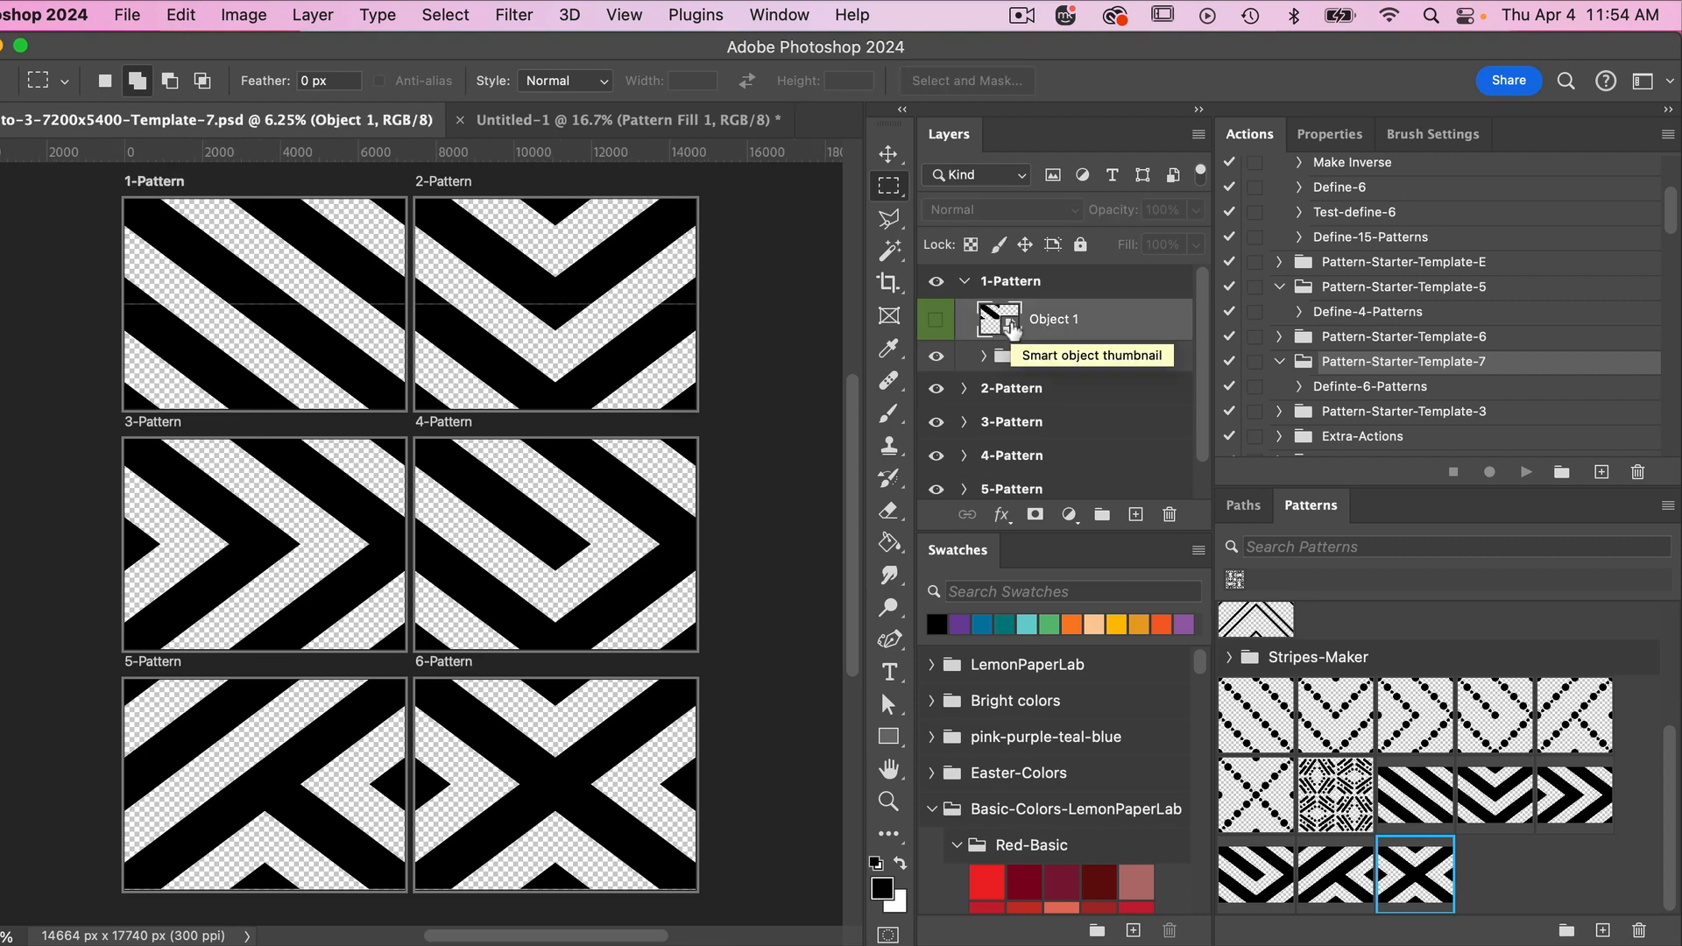
pyautogui.doubleClick(1013, 328)
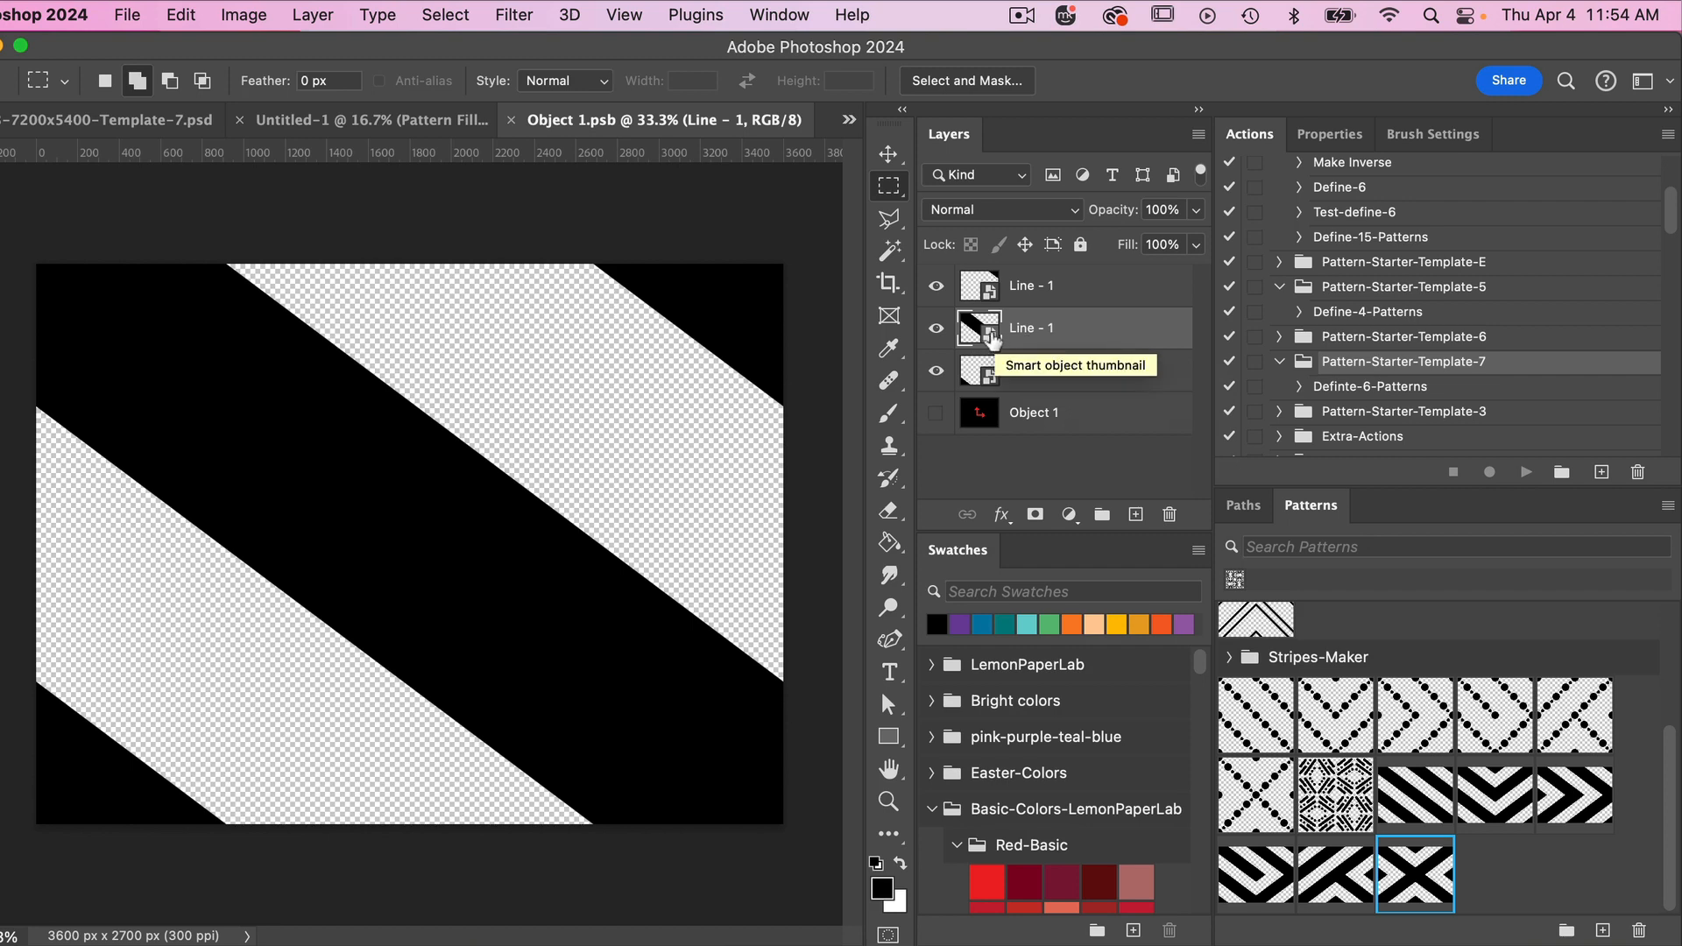
pyautogui.doubleClick(992, 337)
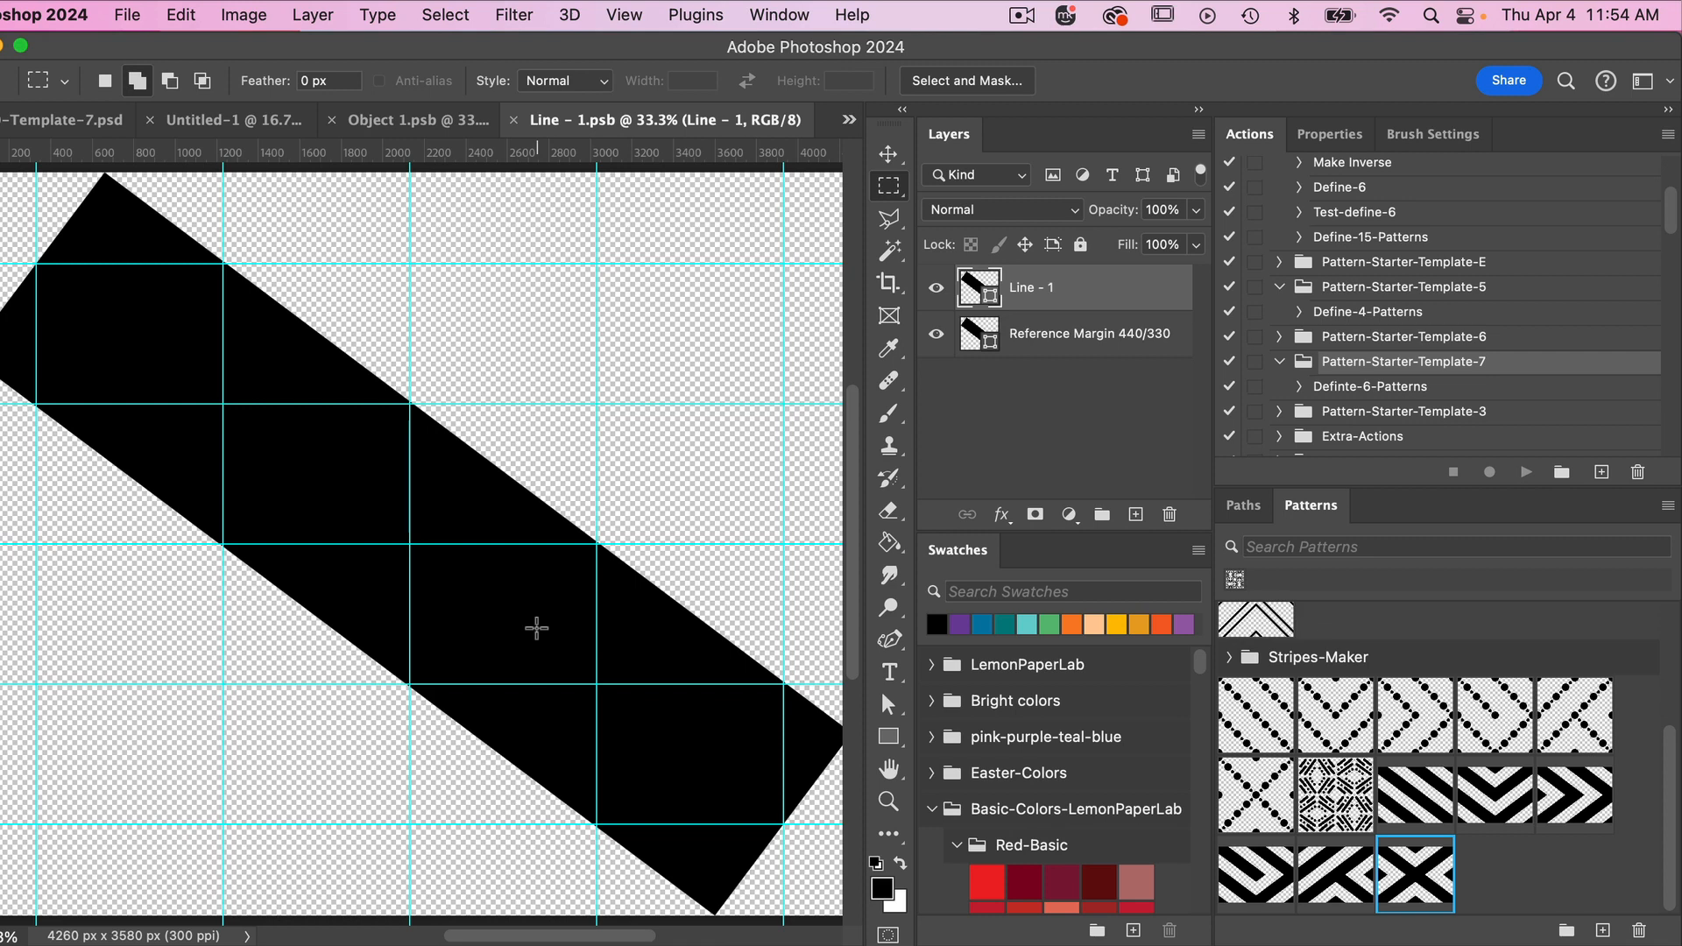
# - Hide the Reference Margin 440/330 layer and set the Line - 1 shape's stroke width to 800 px
pyautogui.press('super+minus')
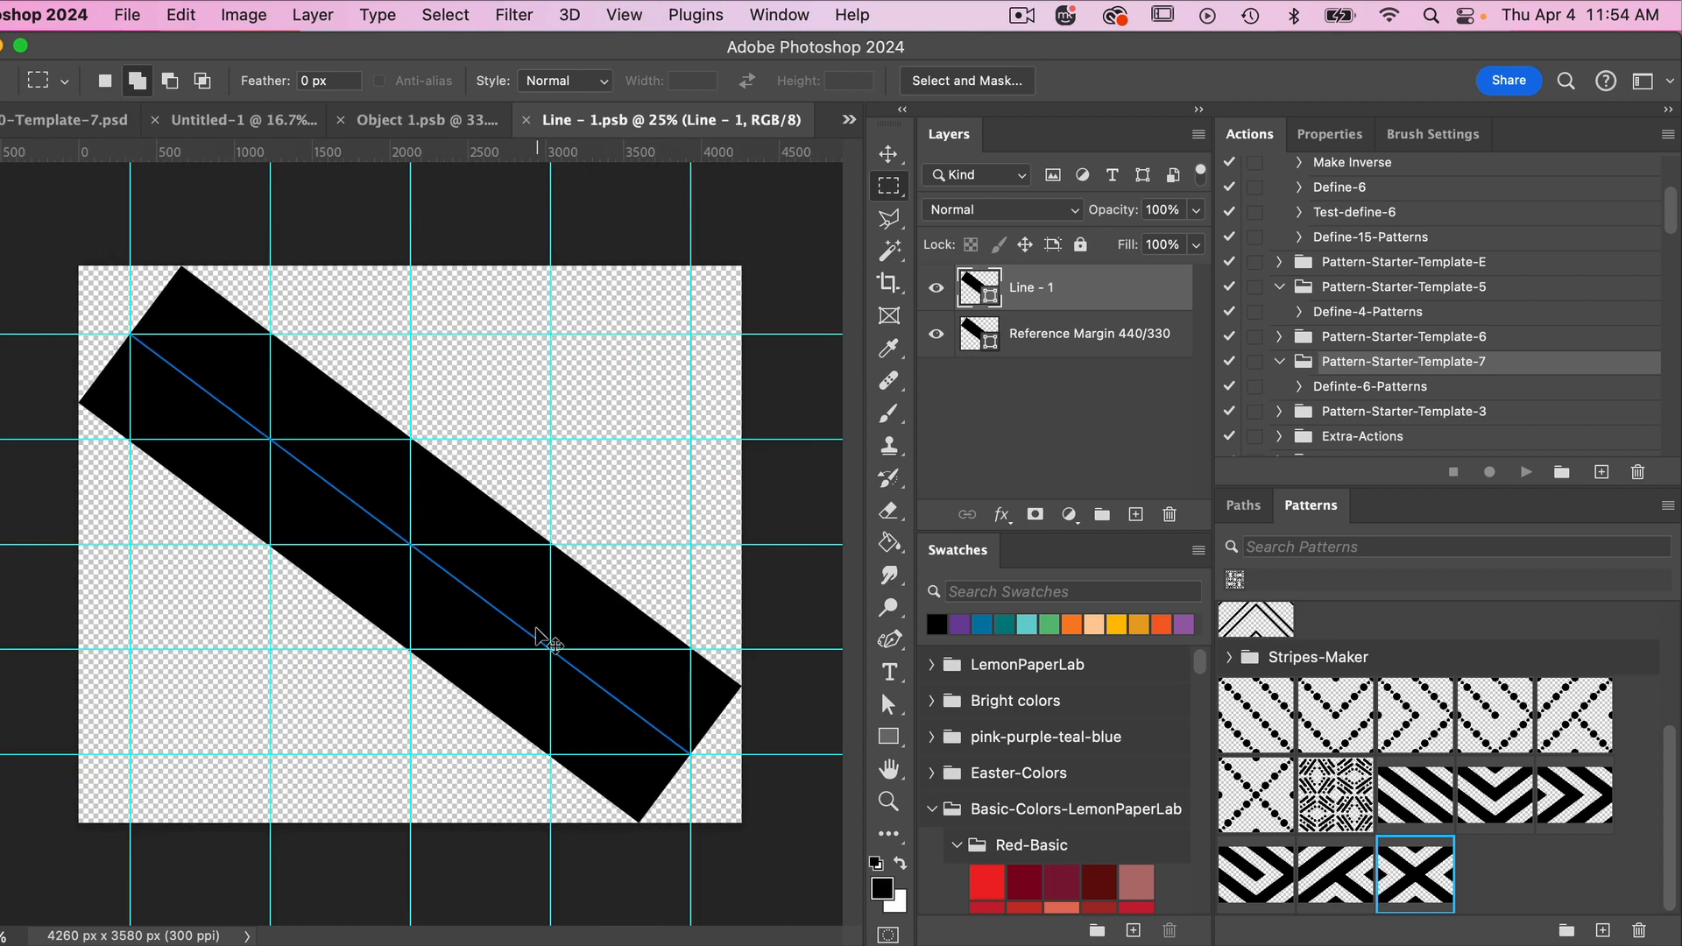
pyautogui.press('super+minus')
pyautogui.press('u')
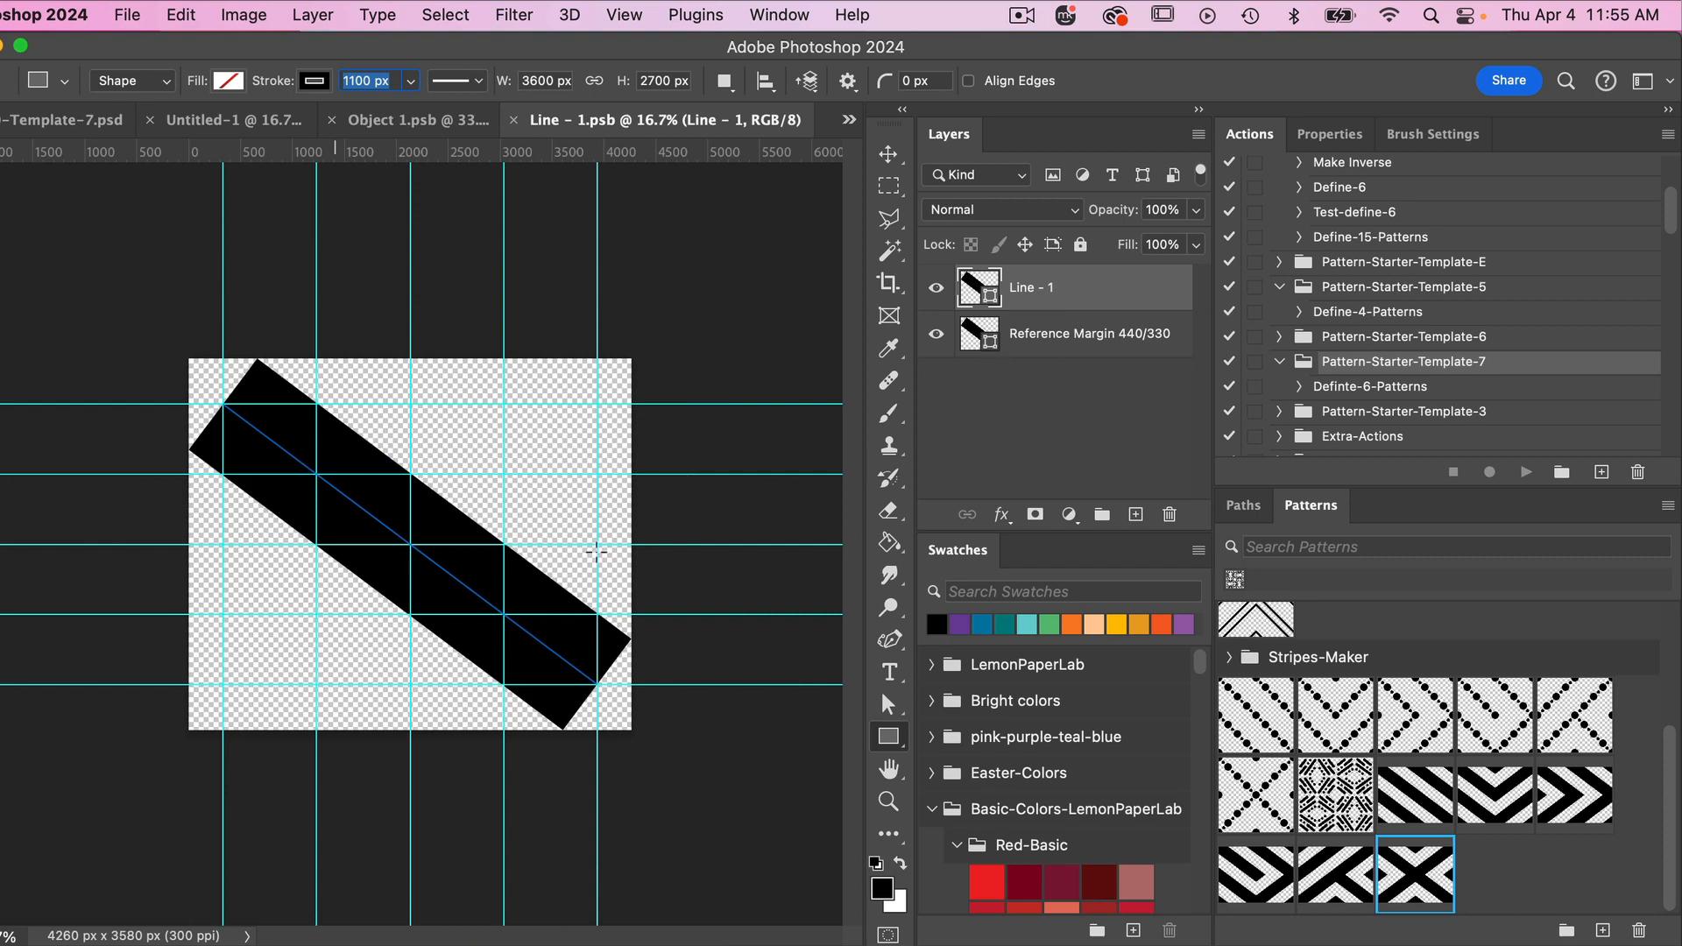
pyautogui.click(938, 336)
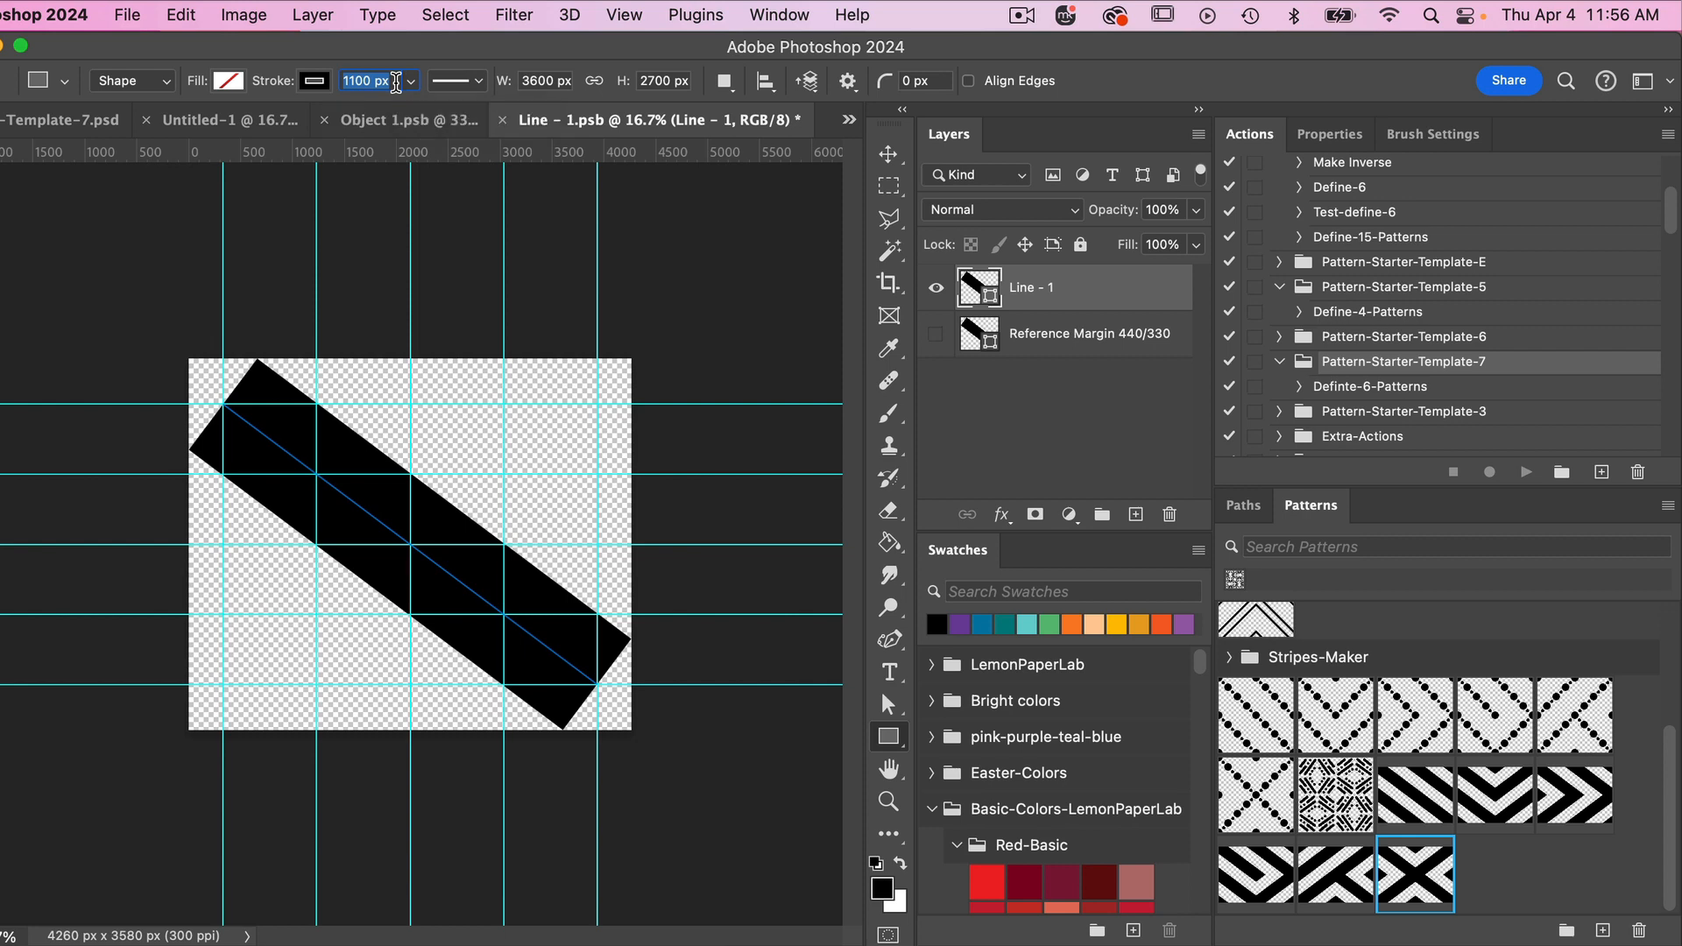
pyautogui.write('800')
pyautogui.press('Return')
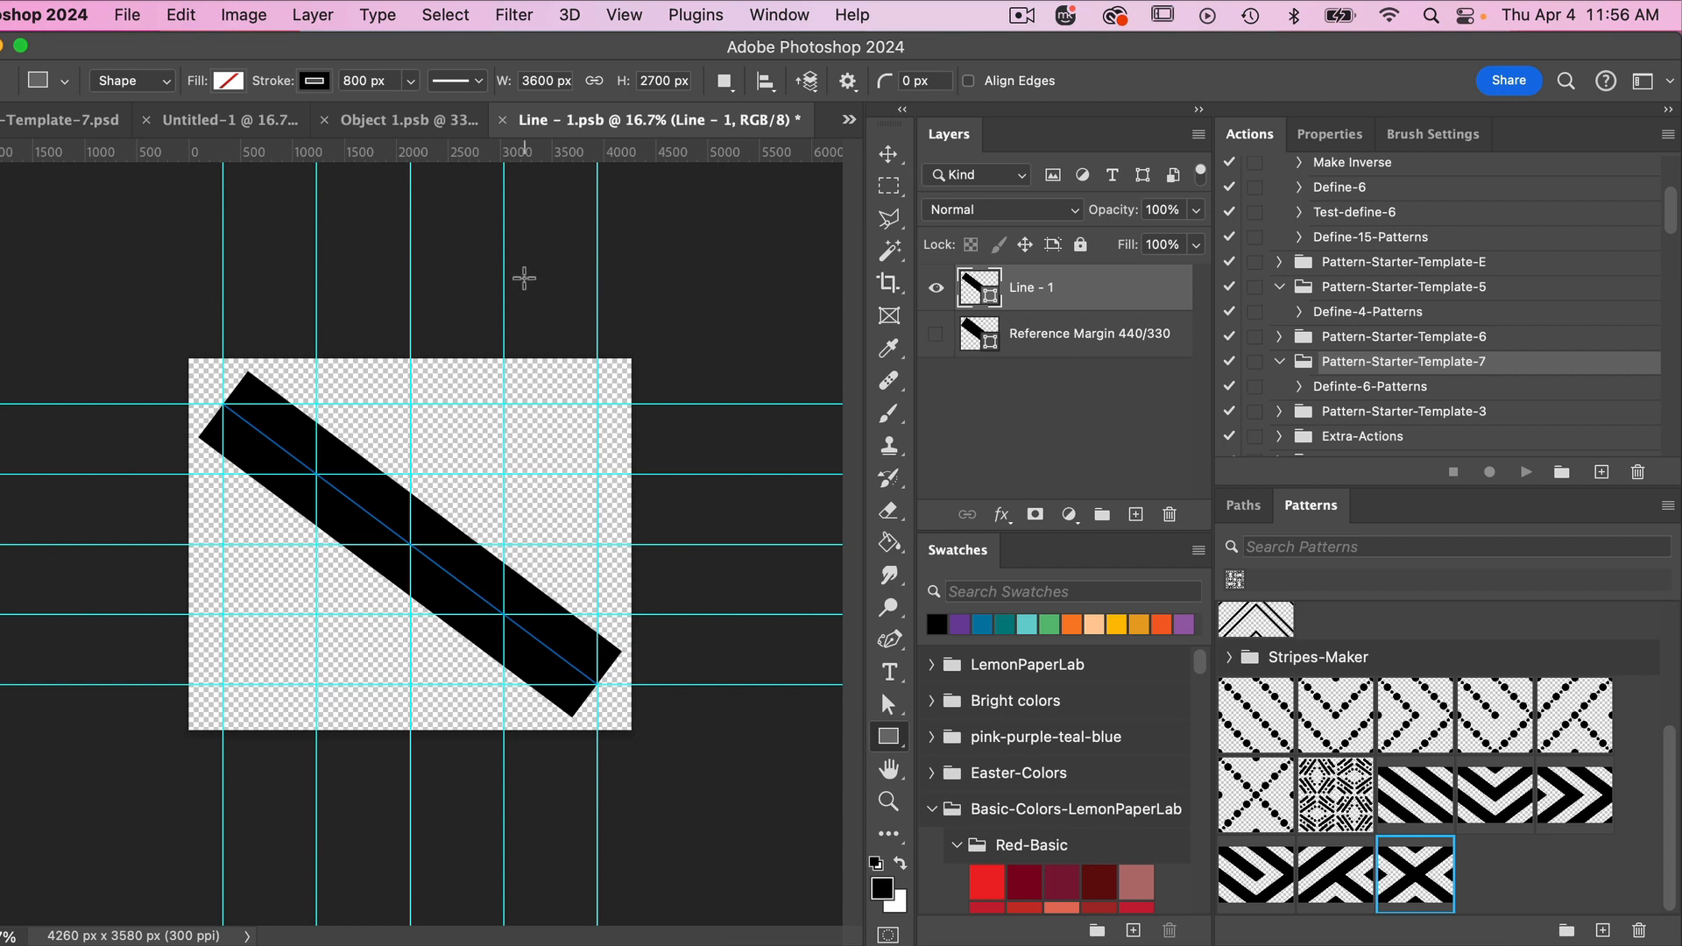
# - Save the Line - 1 and Object 1 smart objects and return to the six-pattern template document
pyautogui.press('super+s')
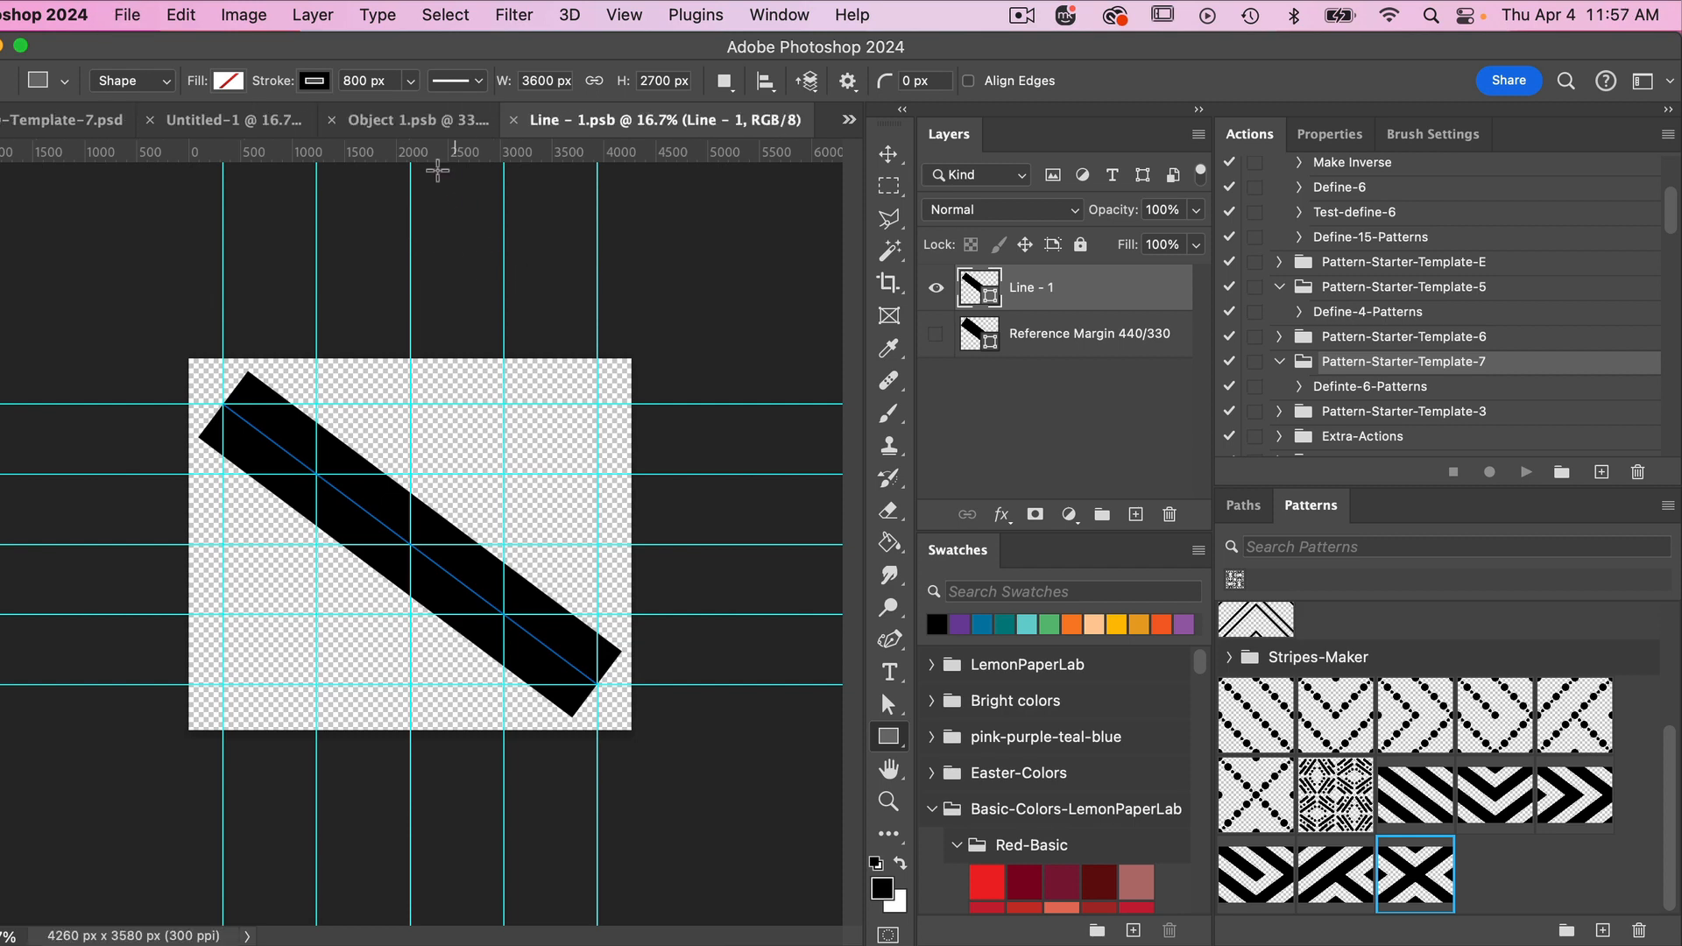
pyautogui.click(399, 122)
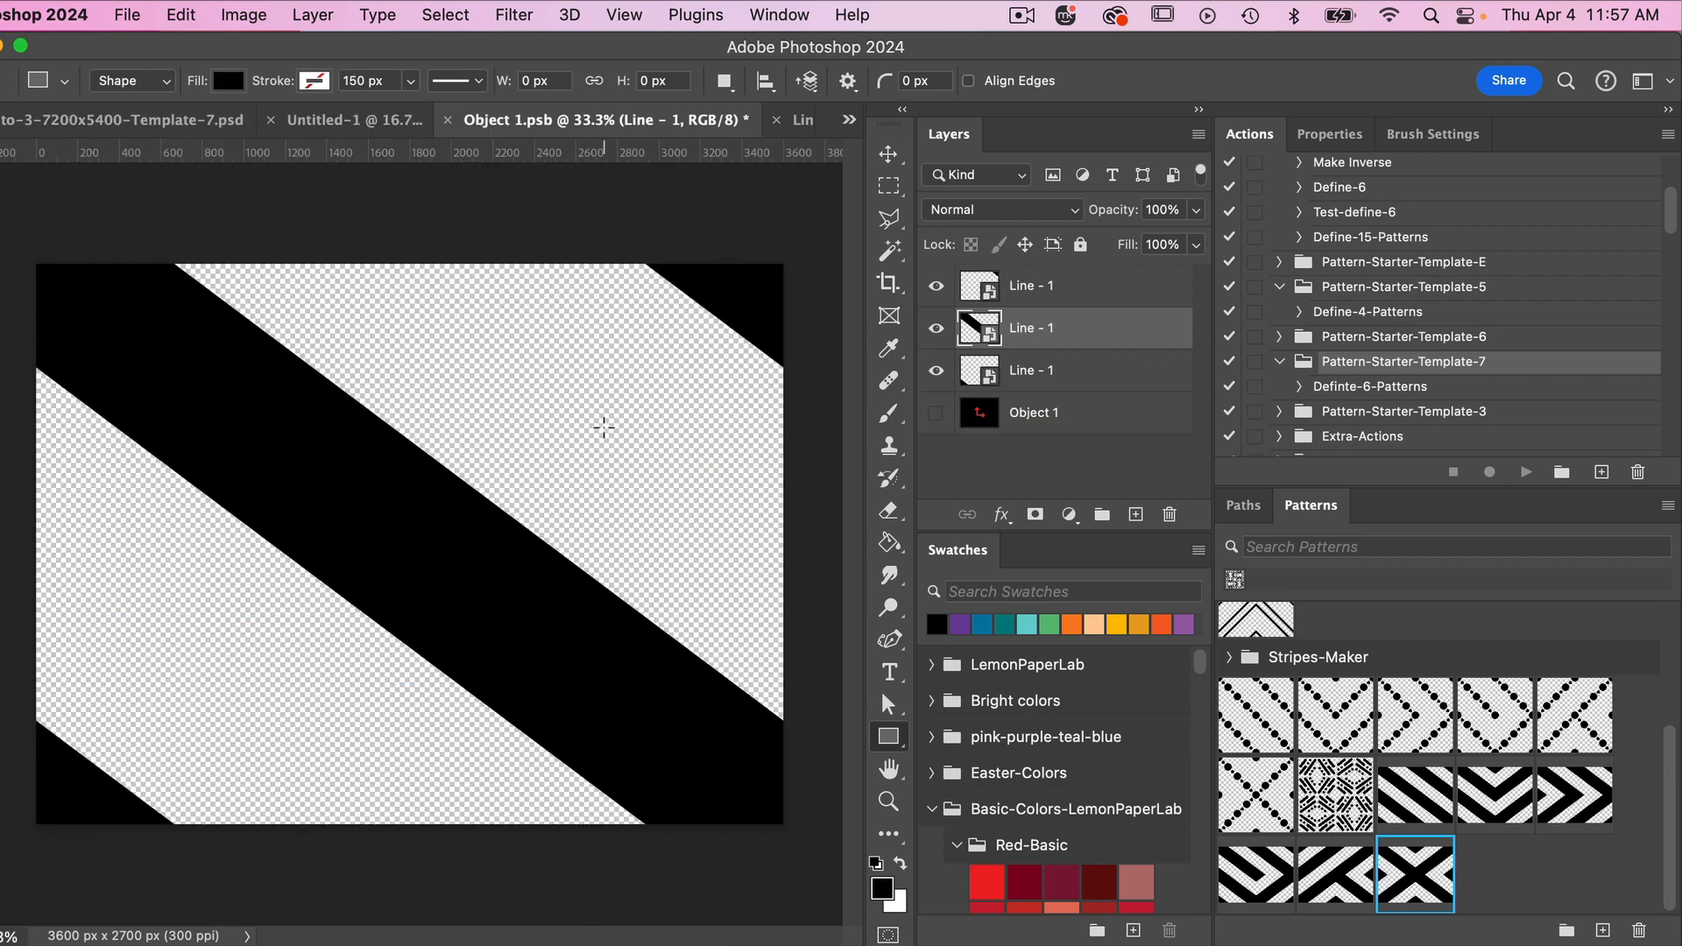
pyautogui.press('super+s')
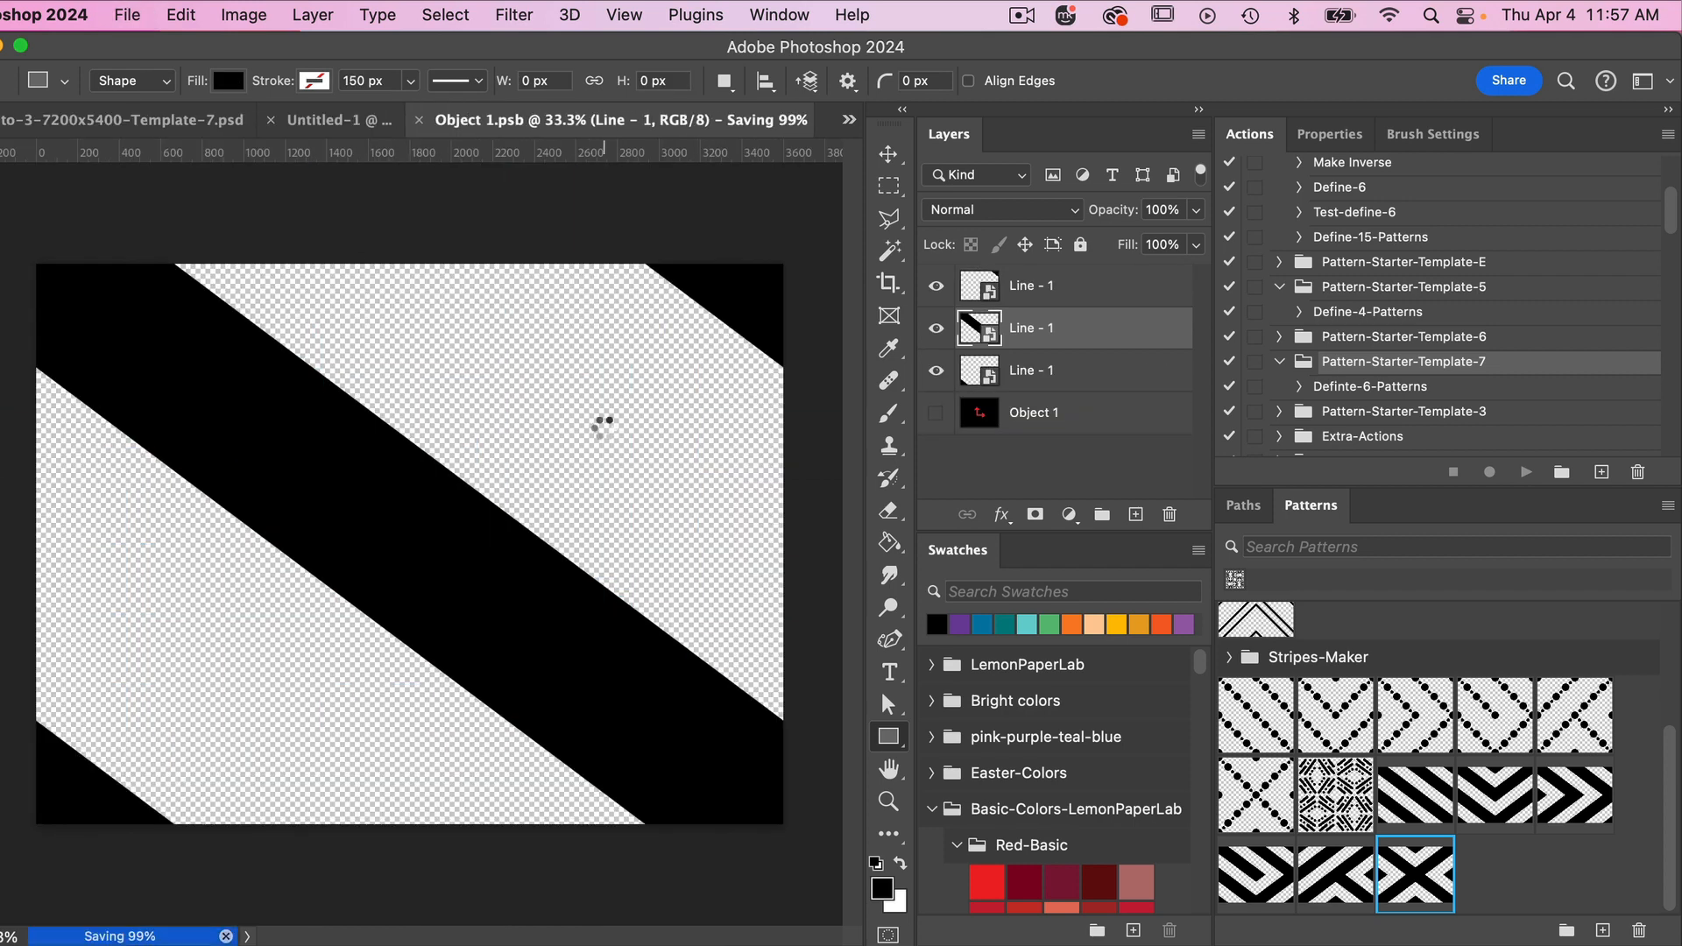
pyautogui.click(192, 120)
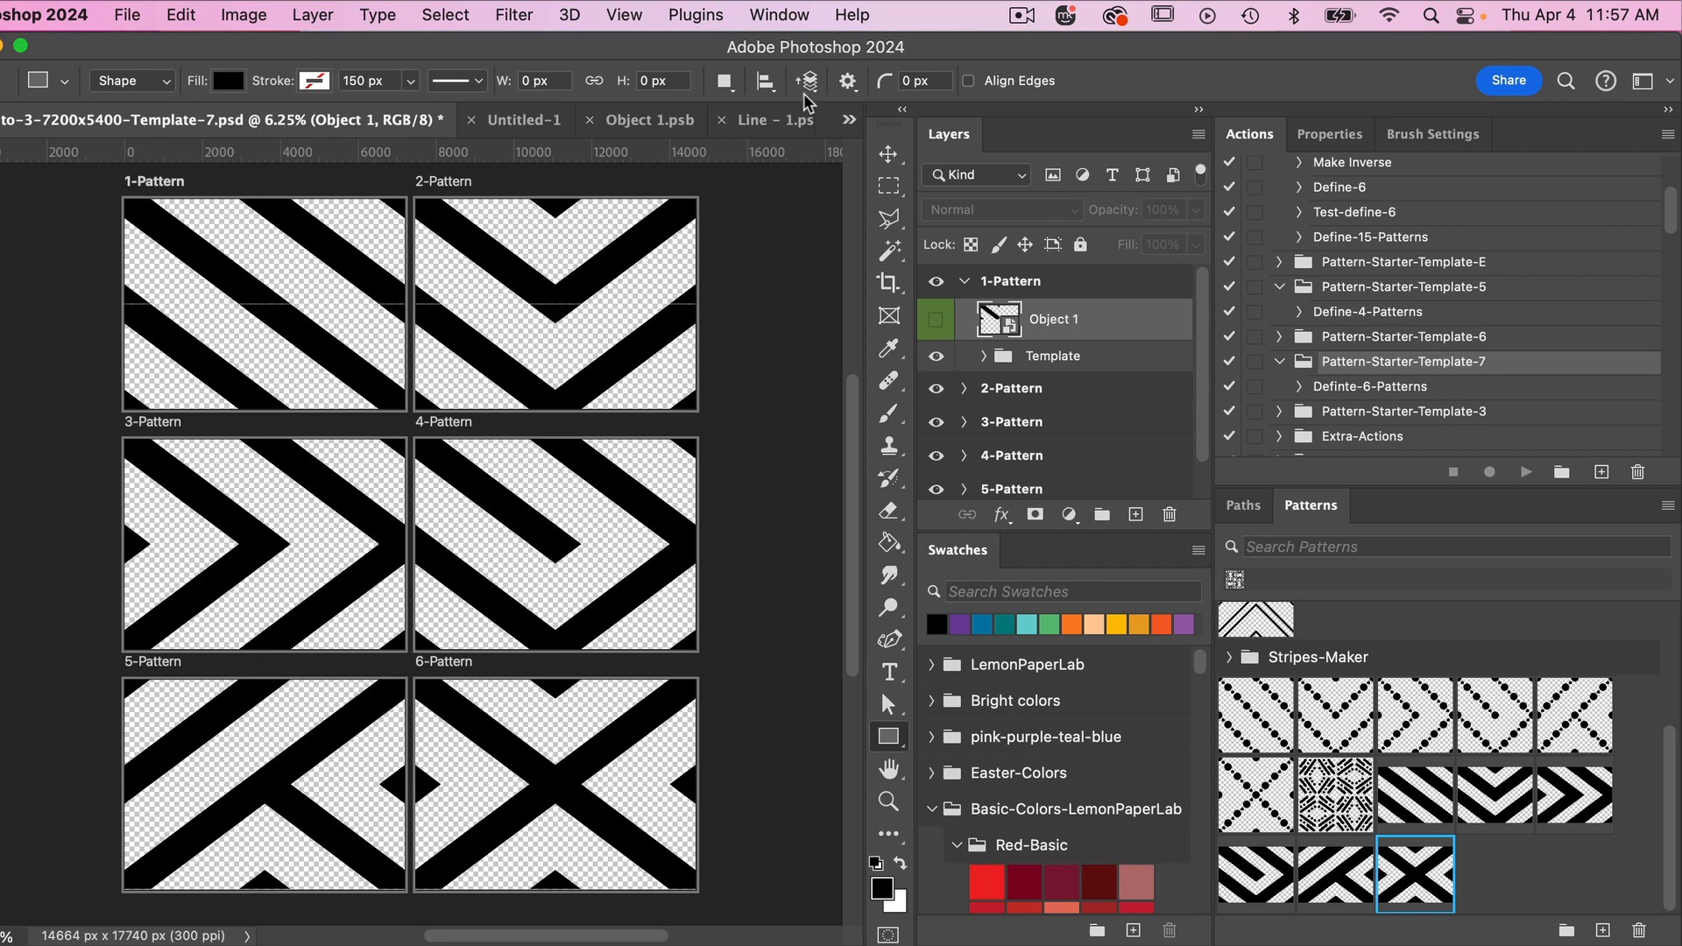
# - Load the Pattern-Starter-Template-7.atn action set from the template-7 folder and run its Define-6-Patterns action
pyautogui.click(785, 21)
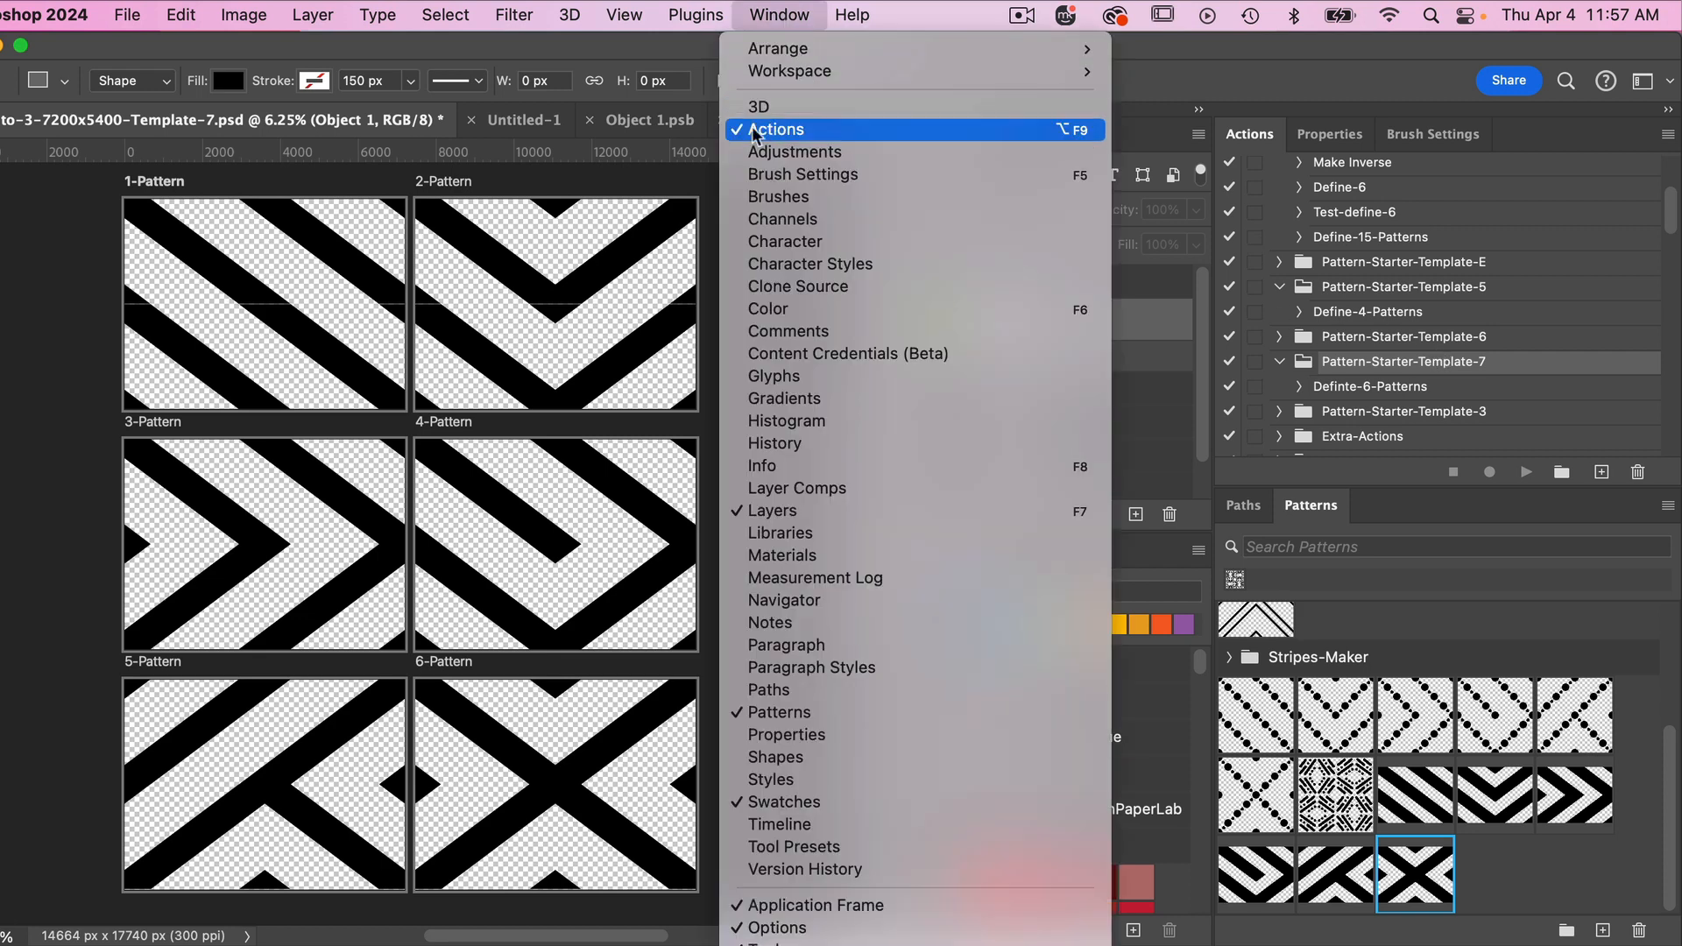
pyautogui.click(1252, 132)
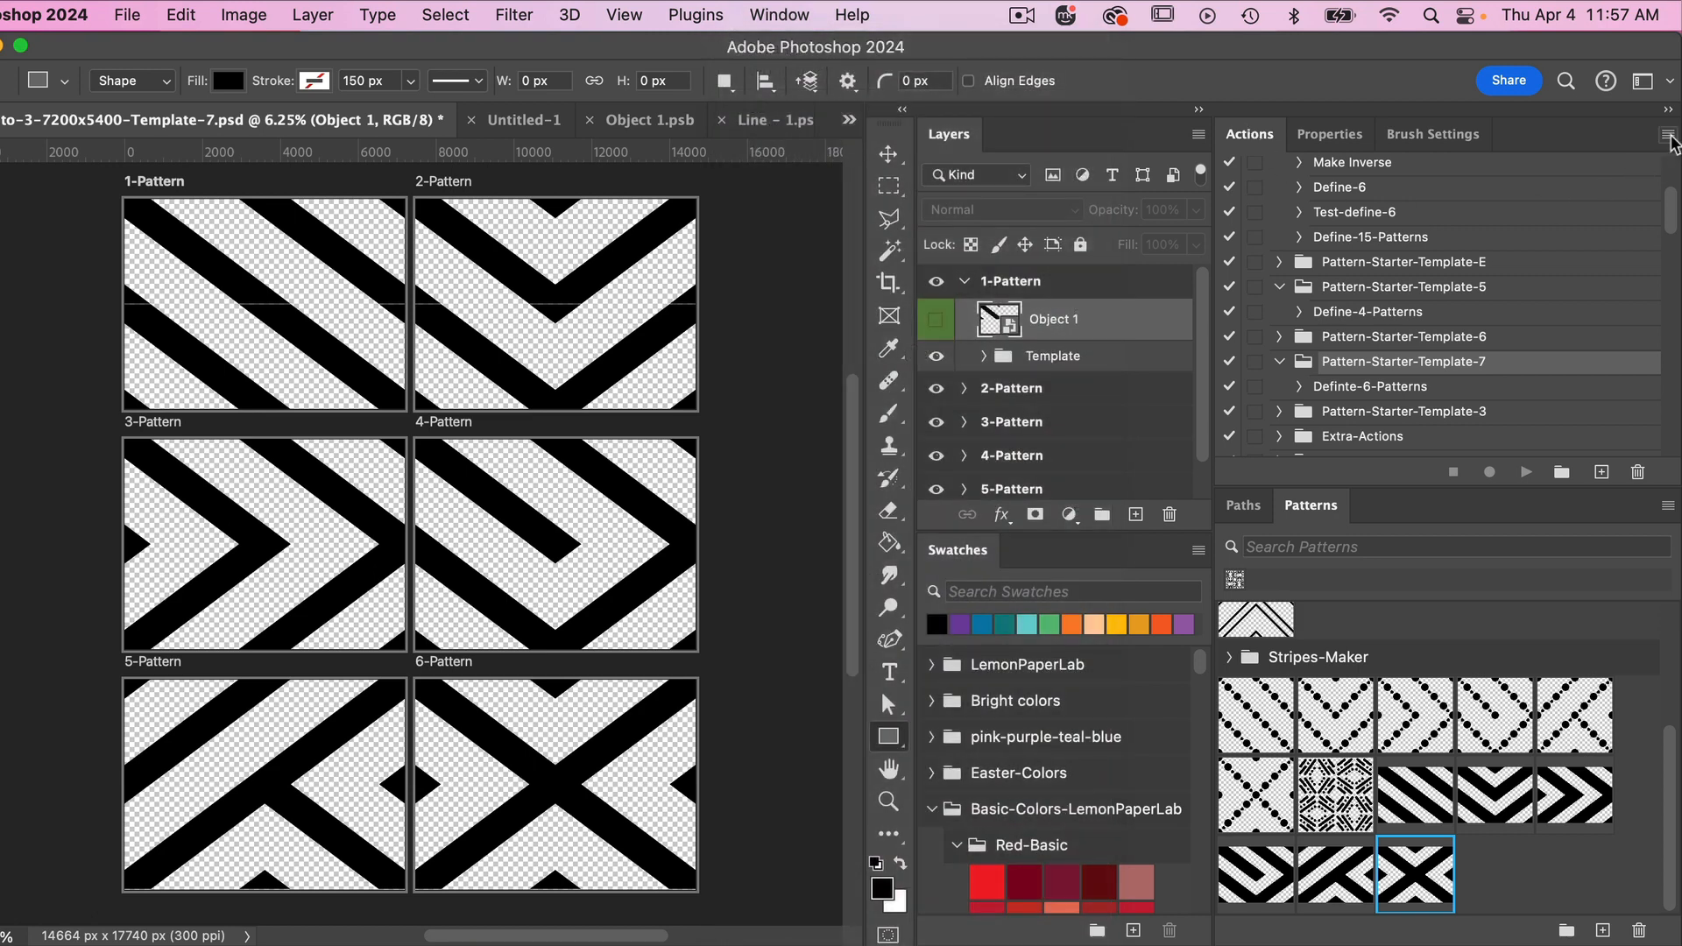
pyautogui.click(1668, 135)
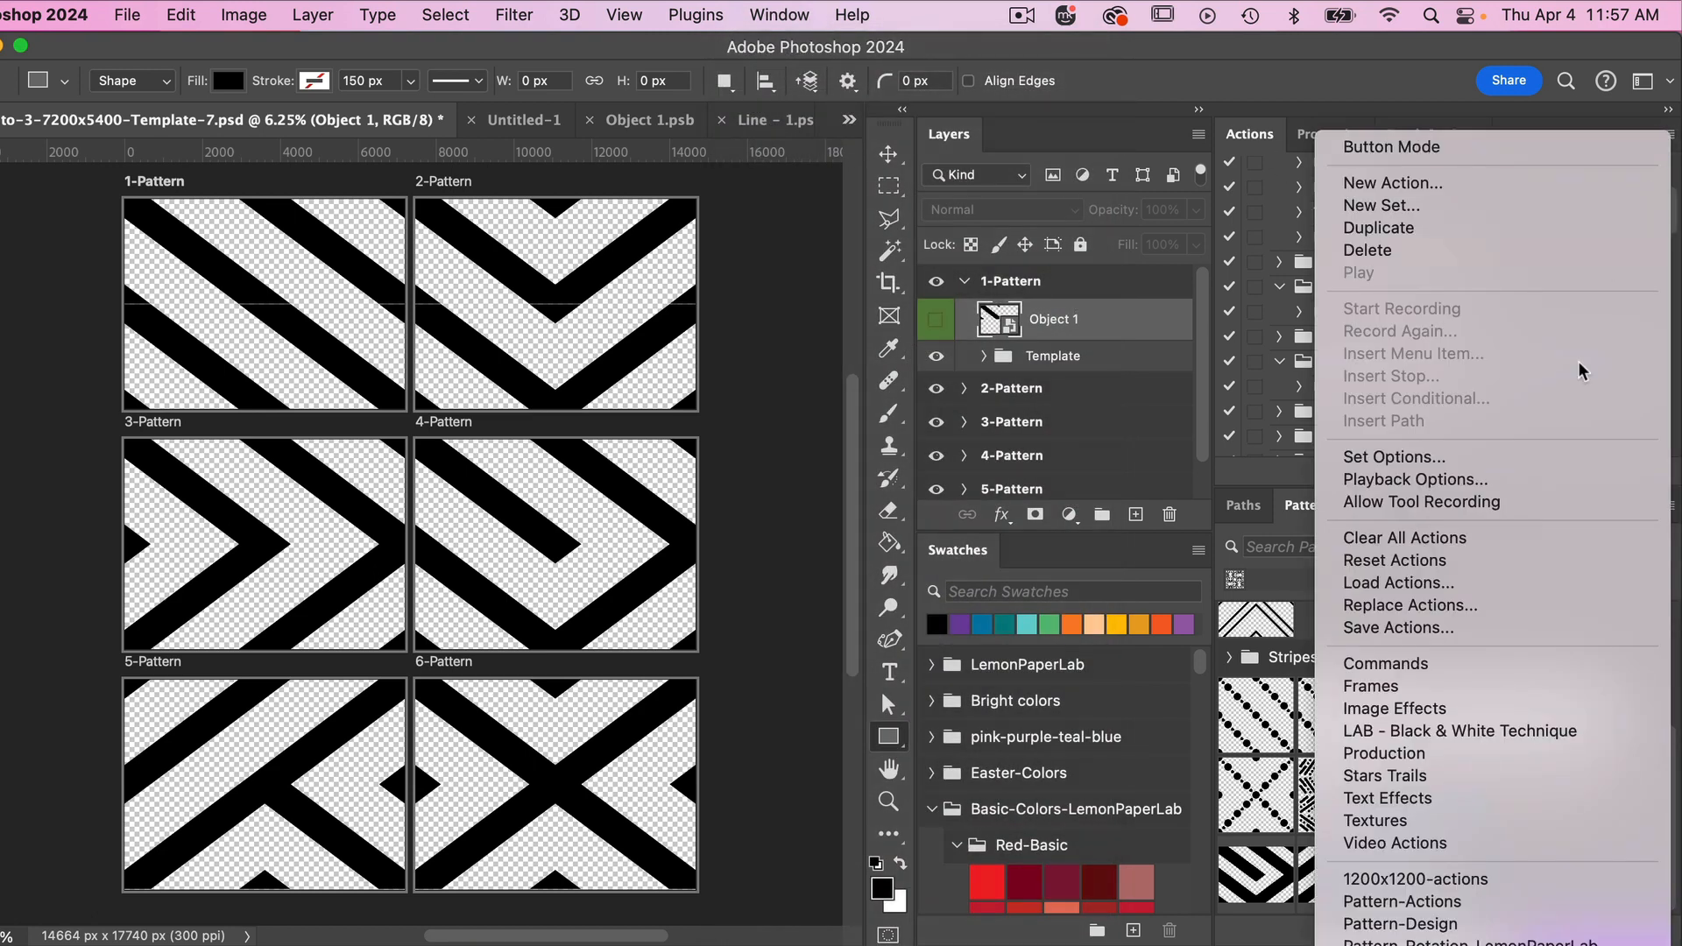
pyautogui.click(1421, 593)
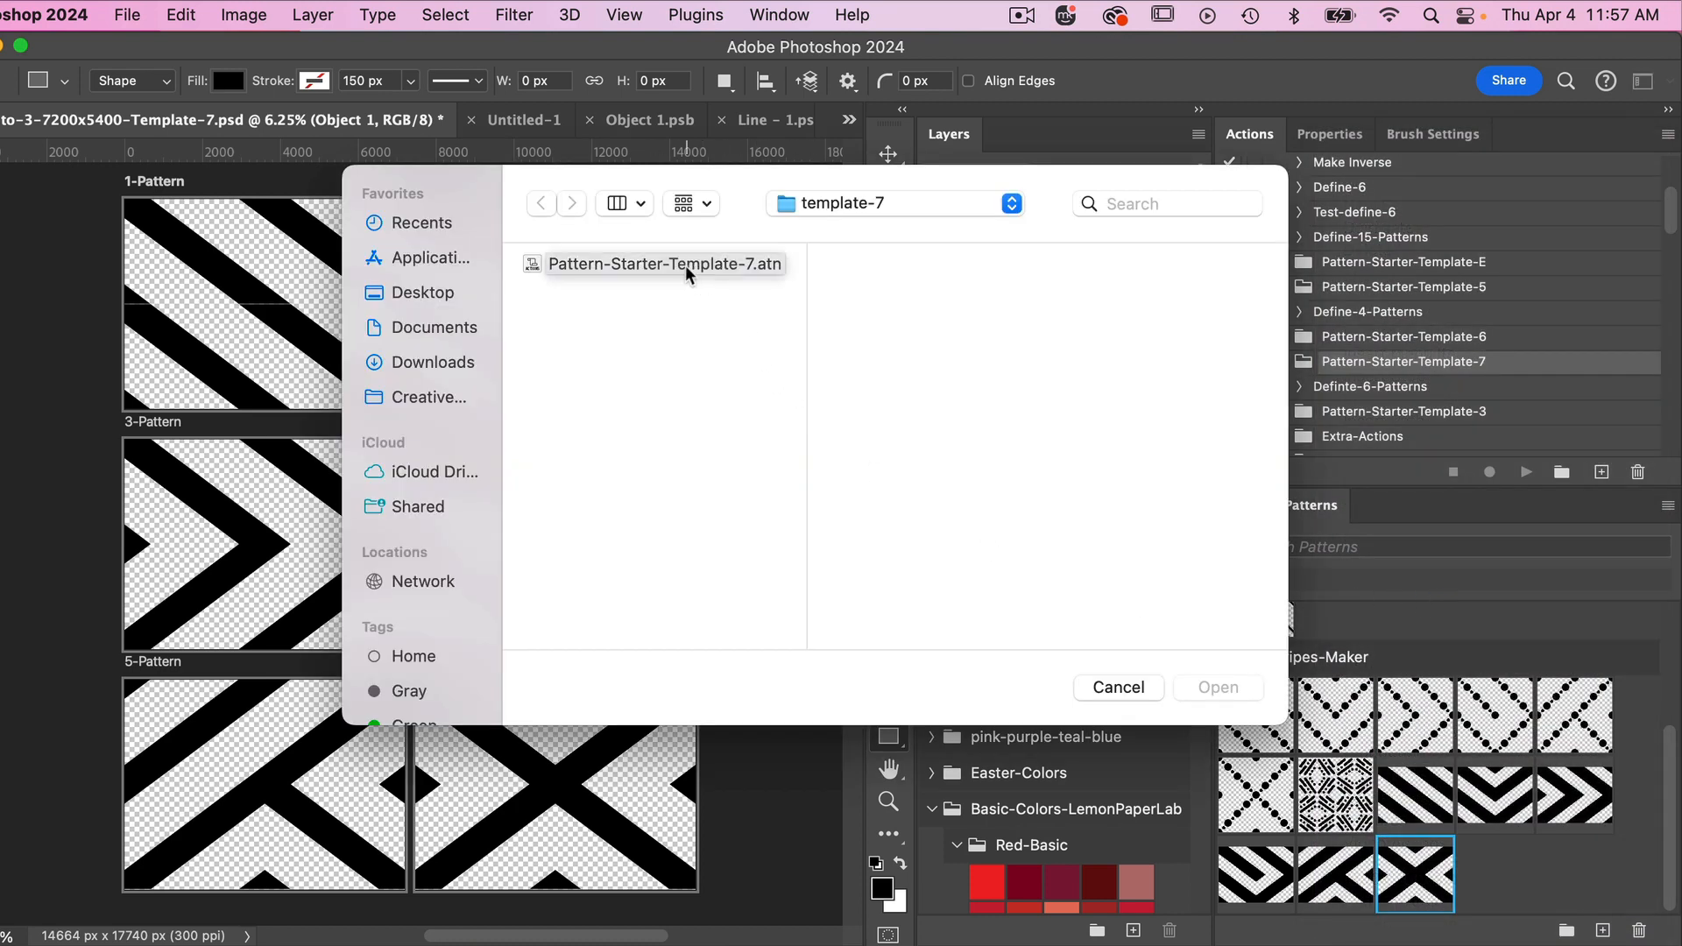
pyautogui.click(753, 266)
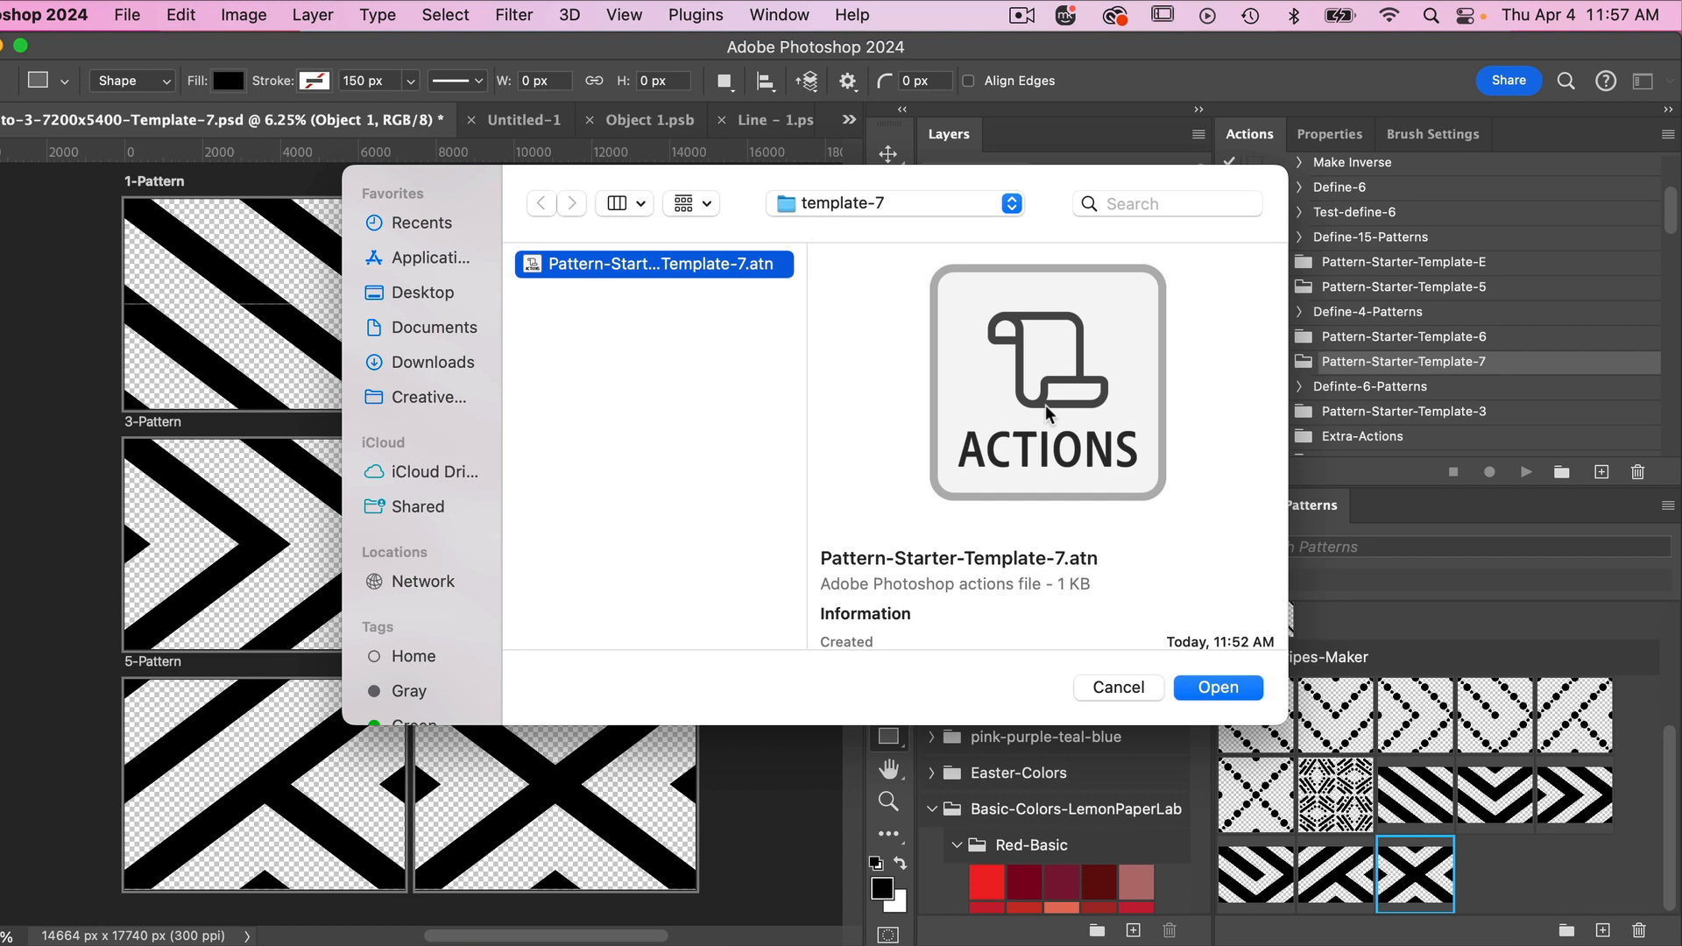
pyautogui.click(1219, 688)
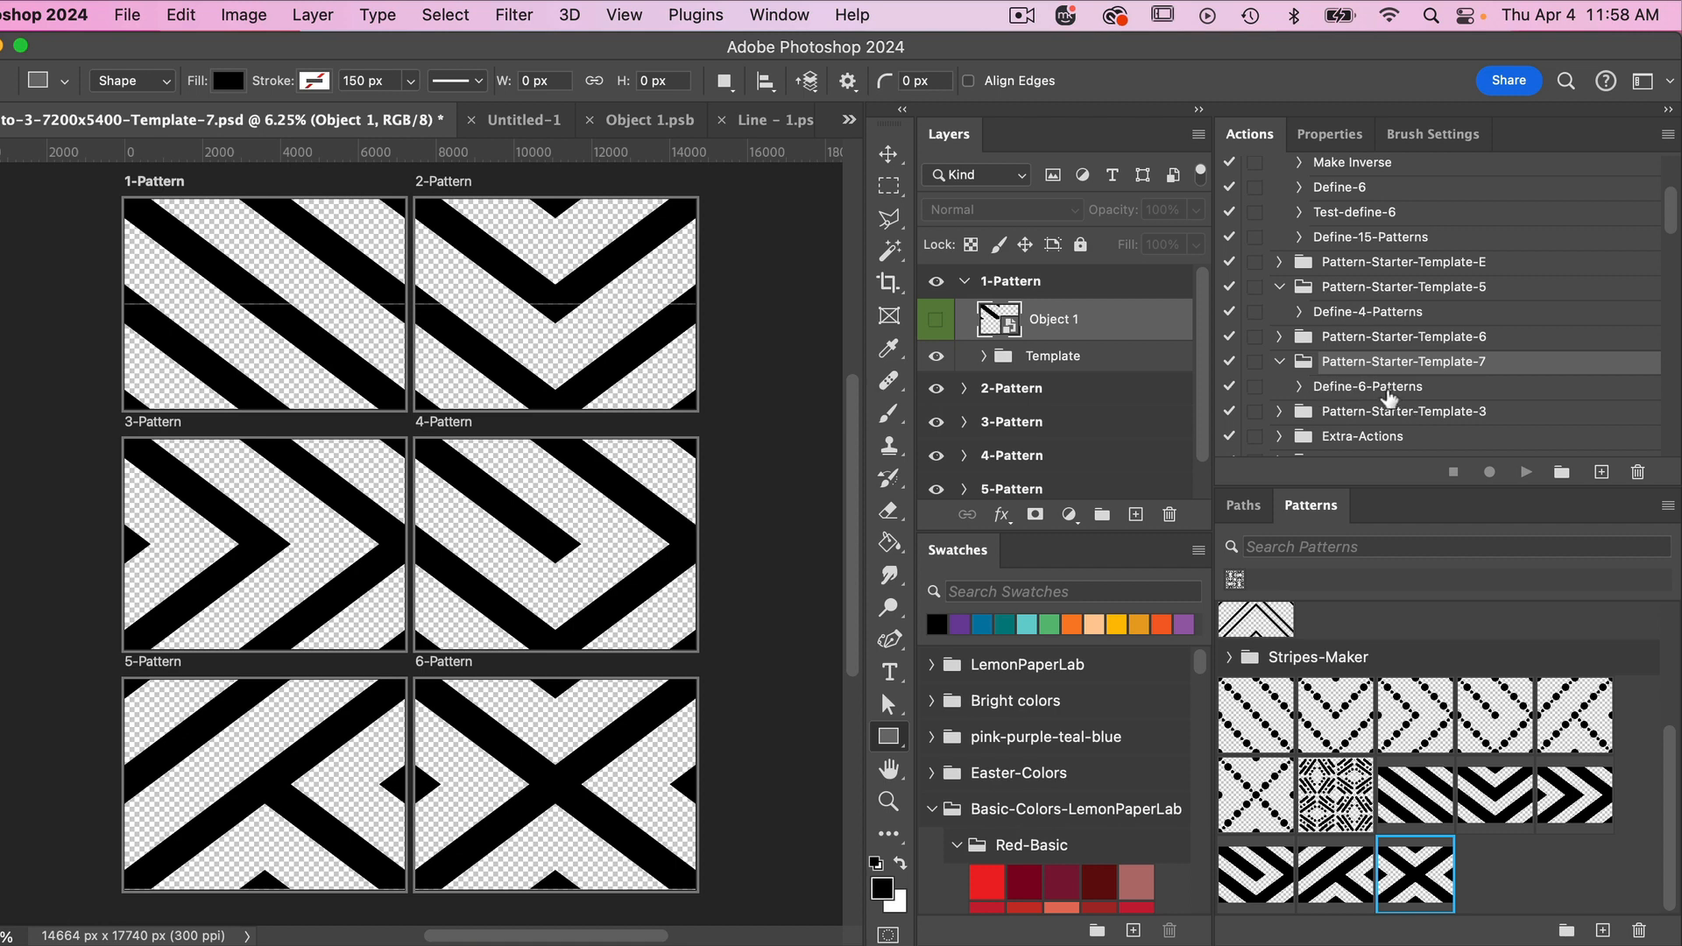
pyautogui.click(1390, 390)
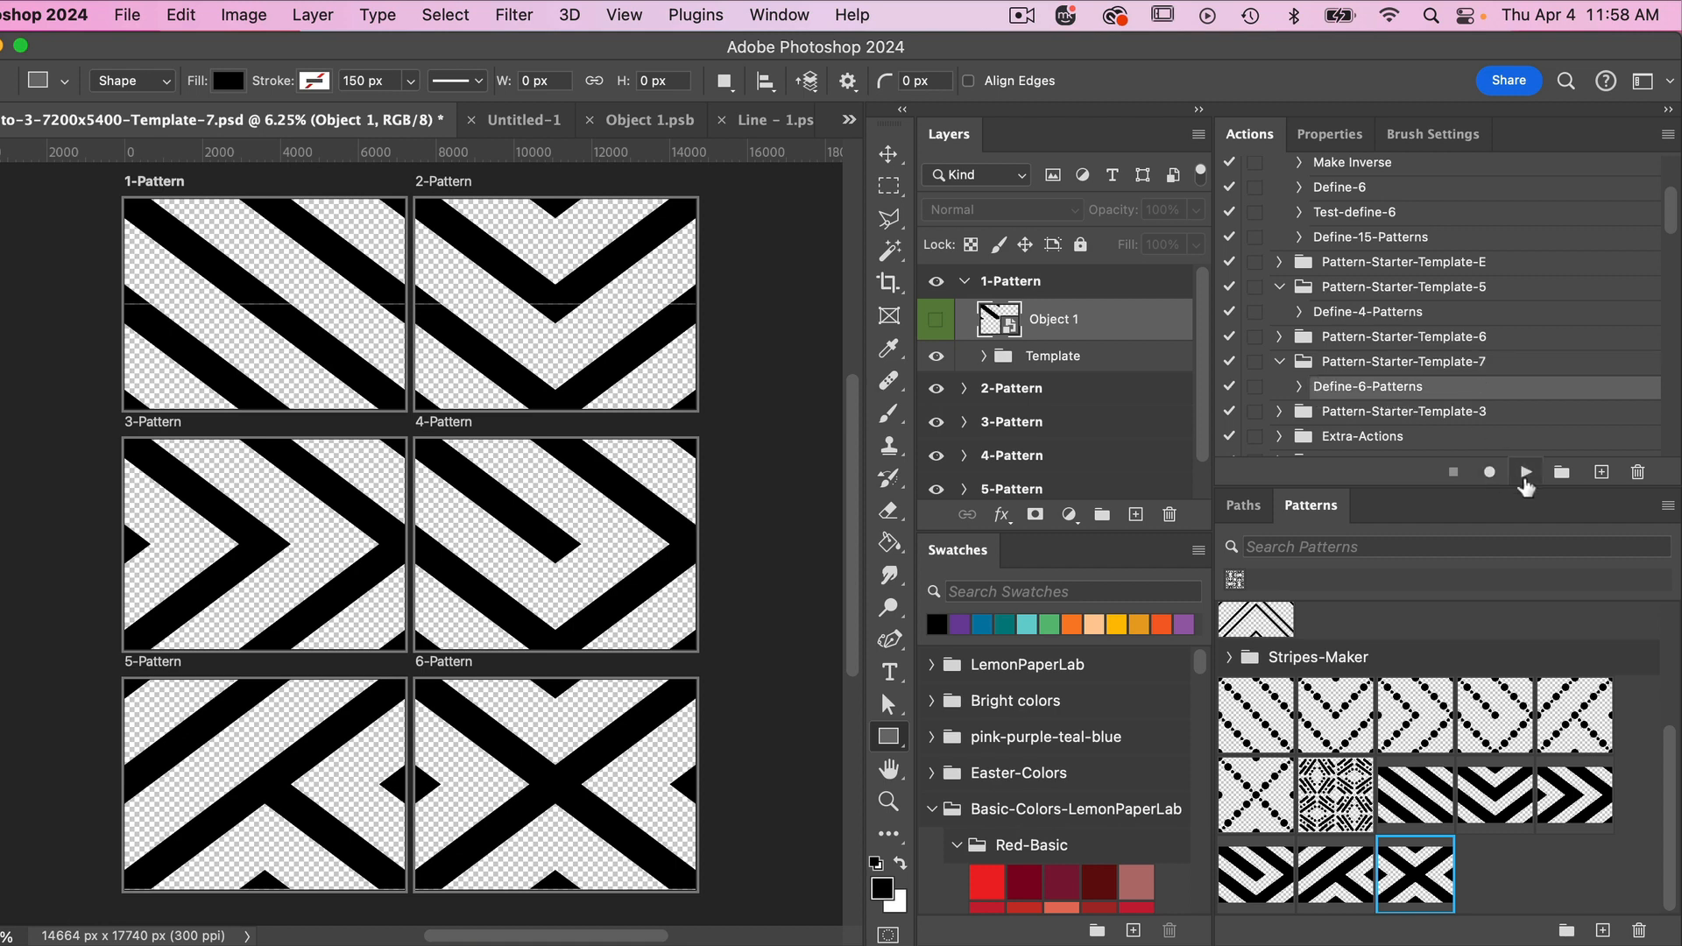
pyautogui.click(1525, 474)
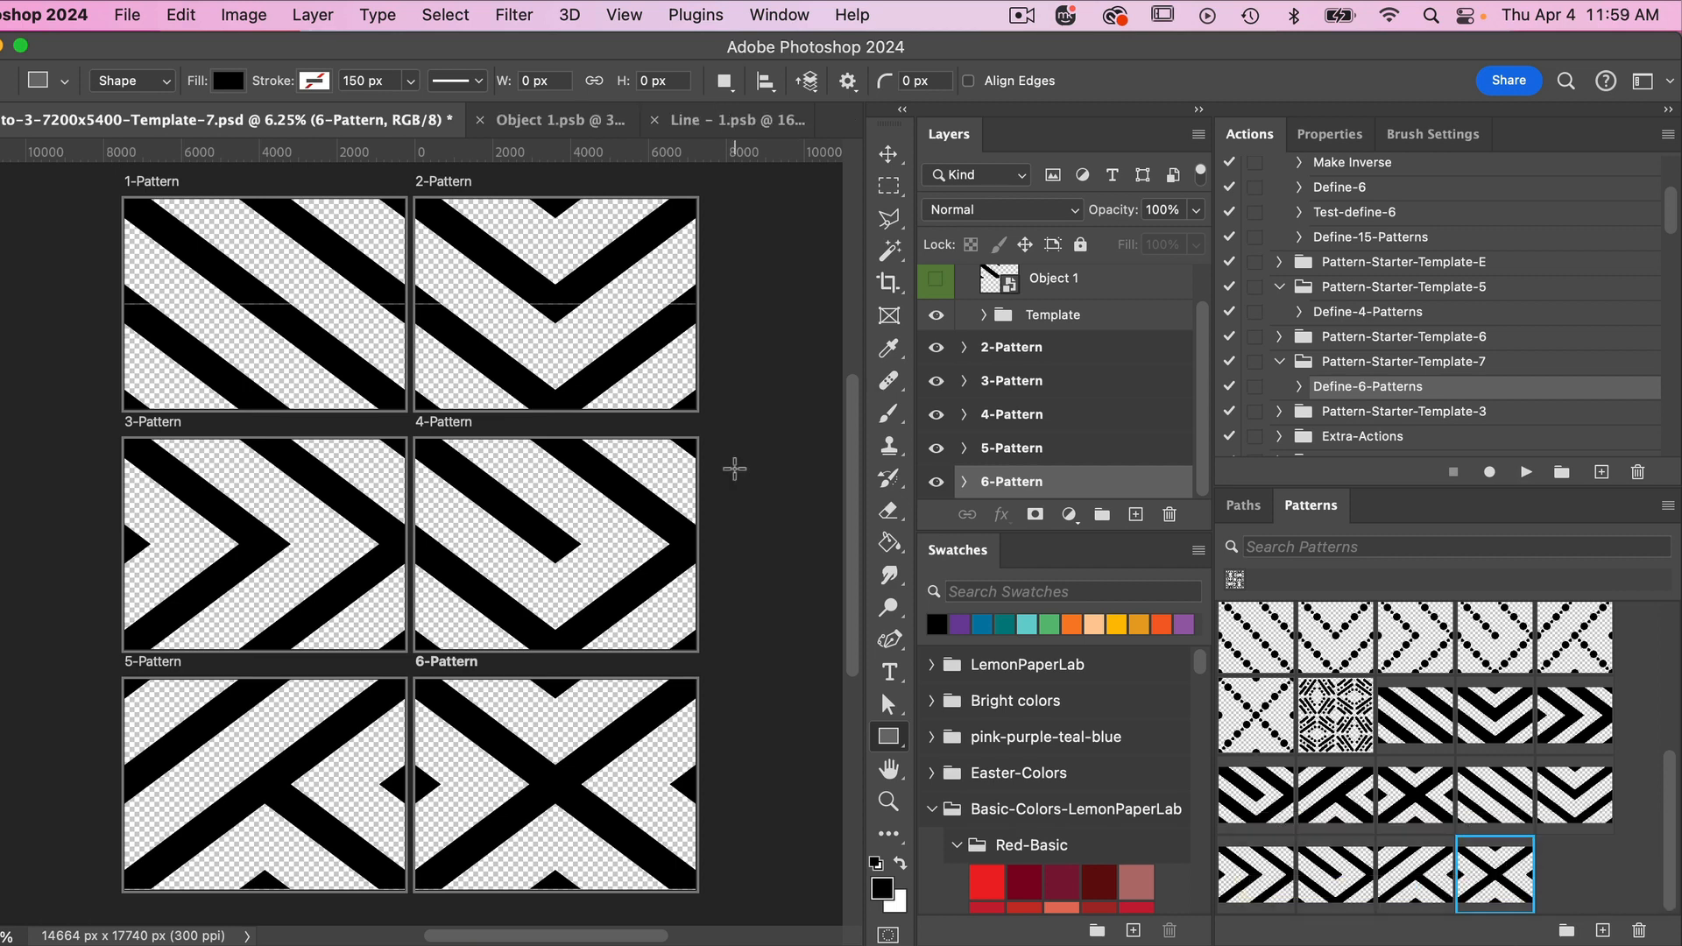
# - Create a new transparent document of 7200 x 5400 pixels at 300 pixels/inch
pyautogui.click(127, 15)
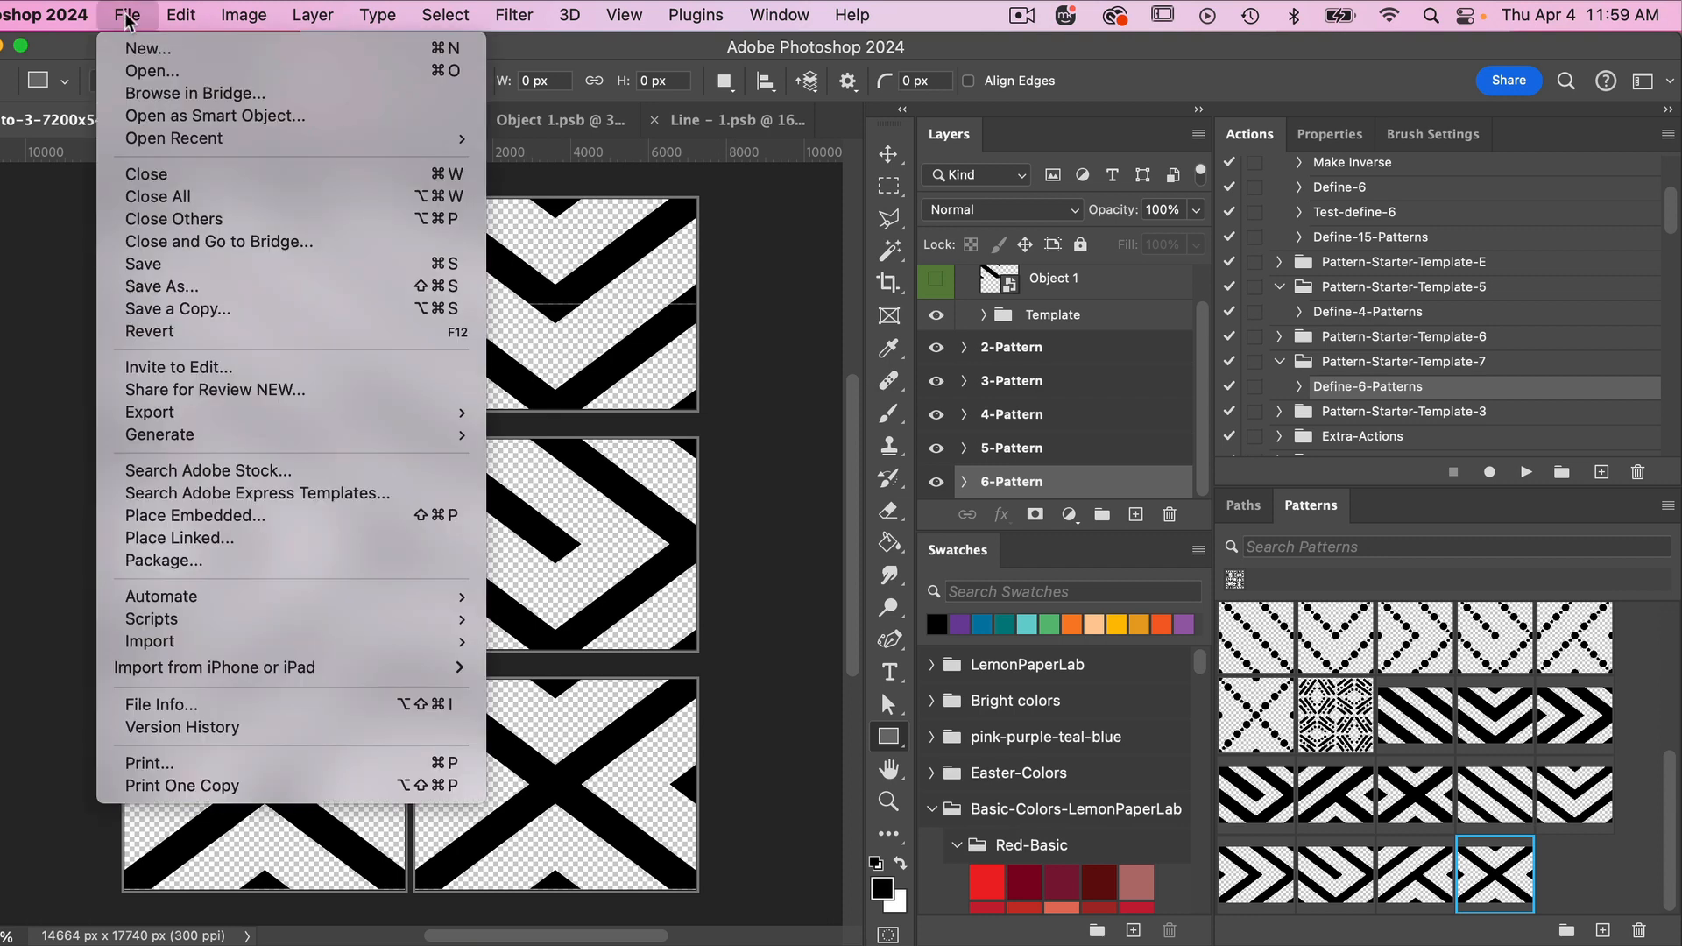
pyautogui.click(161, 49)
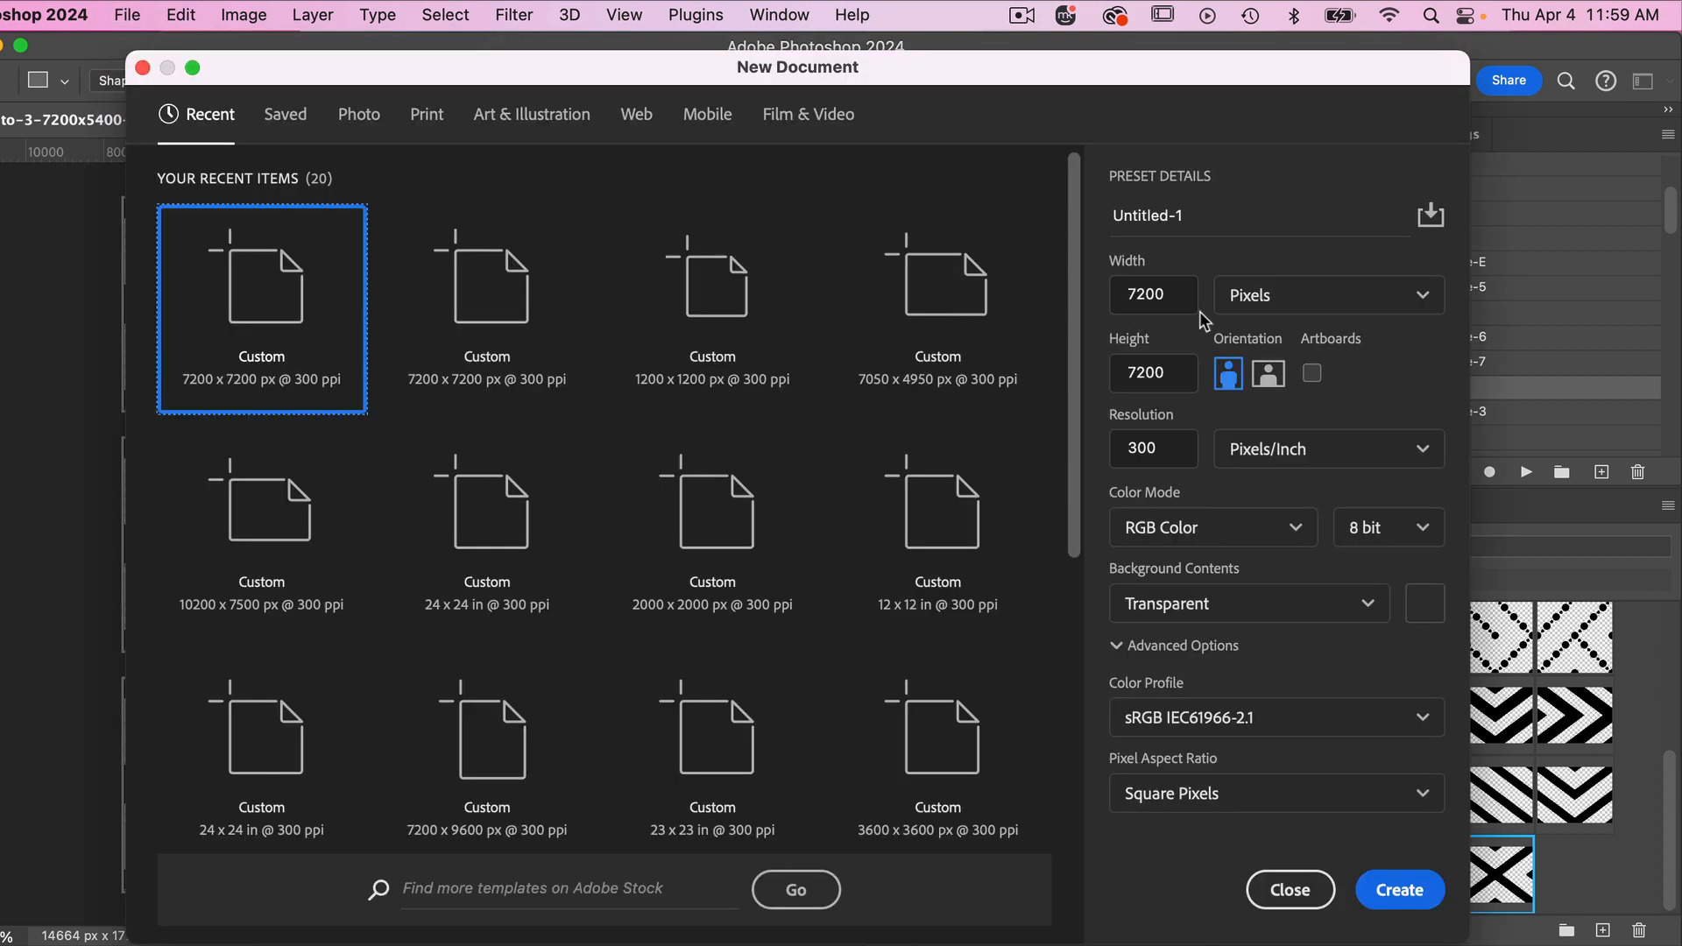
pyautogui.moveTo(1175, 373); pyautogui.dragTo(1108, 372)
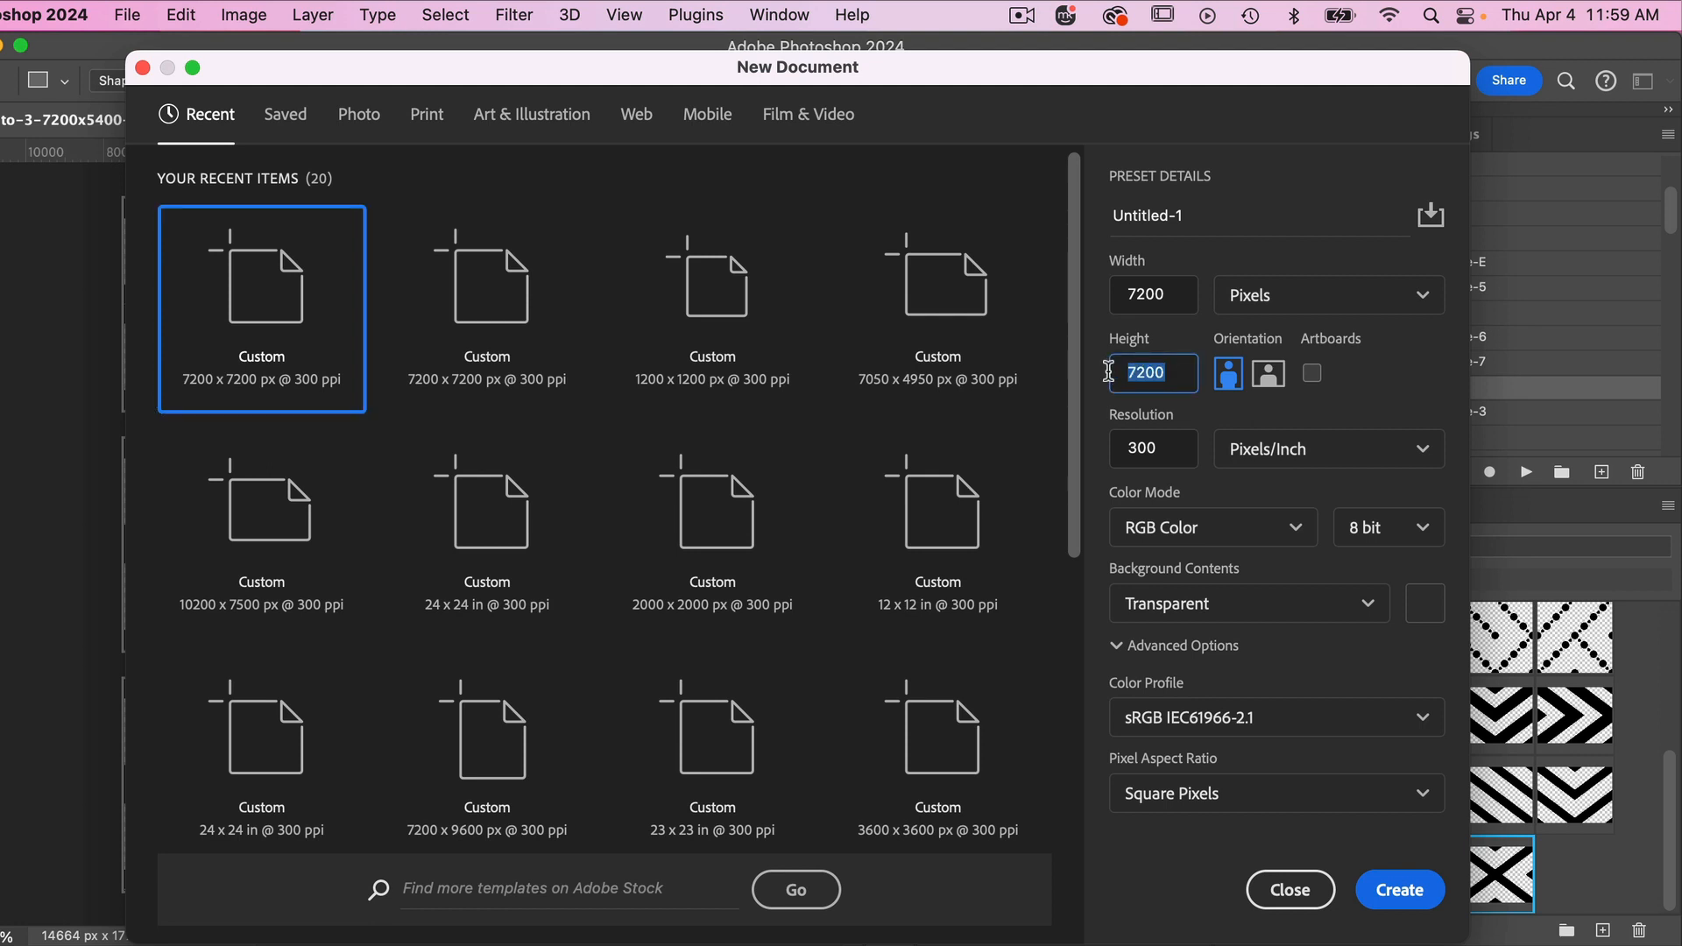
pyautogui.write('5400')
pyautogui.click(1399, 890)
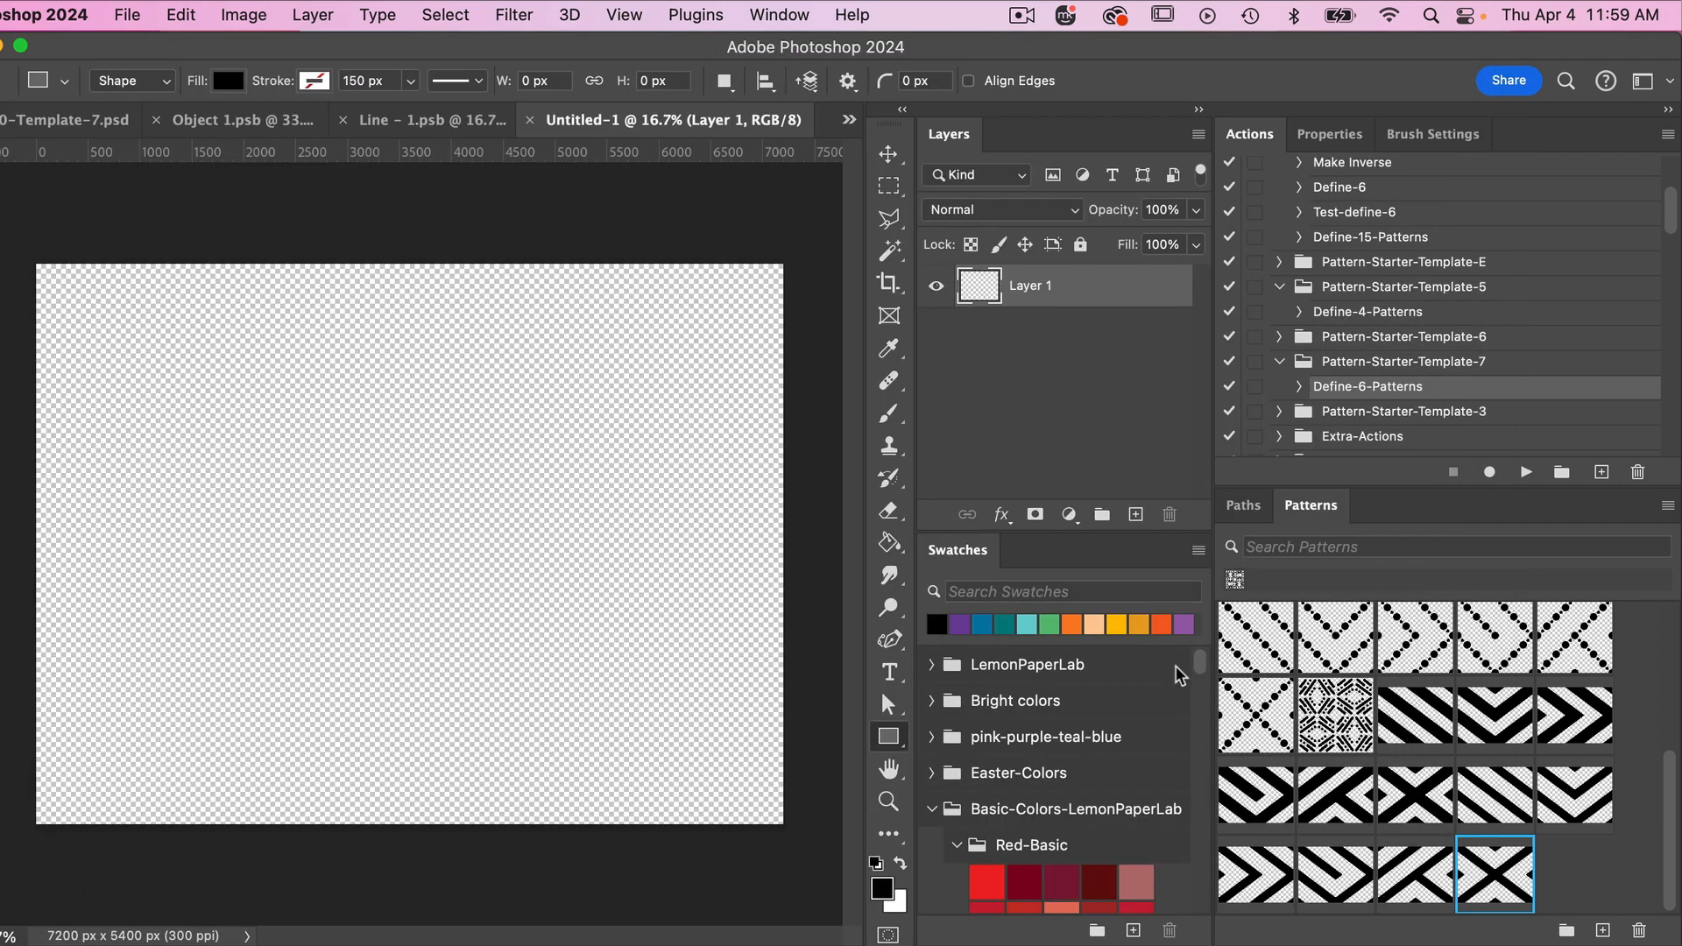
# - Fill the document with the newly defined thinner diagonal stripe pattern and set the pattern scale to 25%
pyautogui.click(1494, 788)
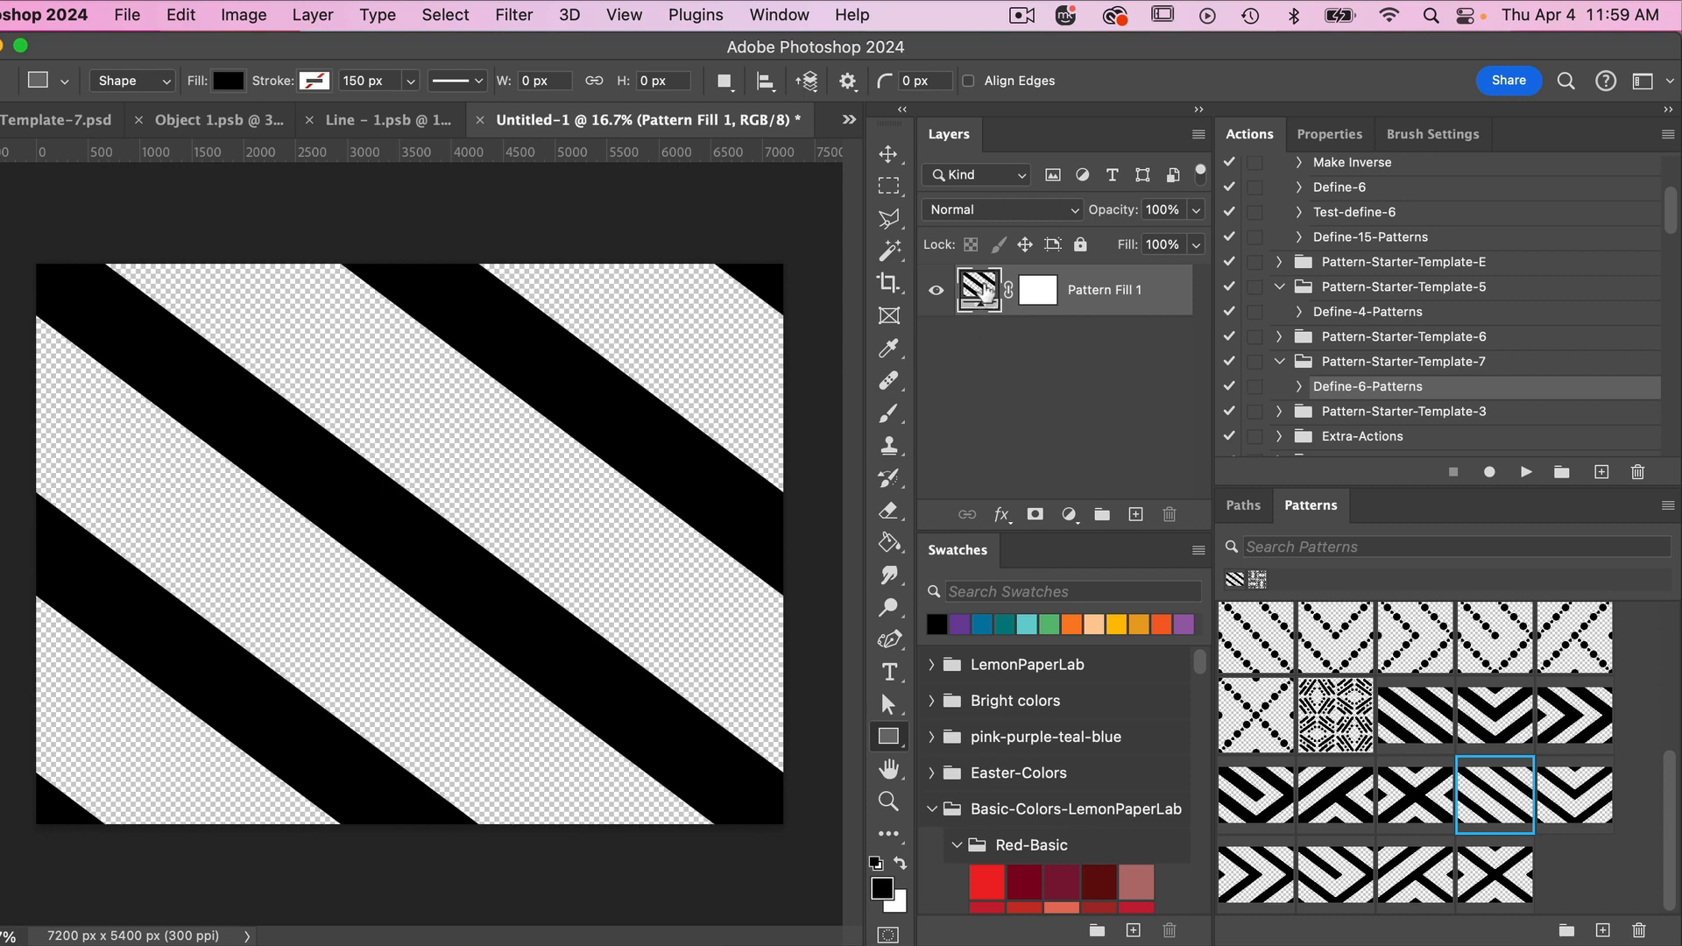
pyautogui.doubleClick(980, 289)
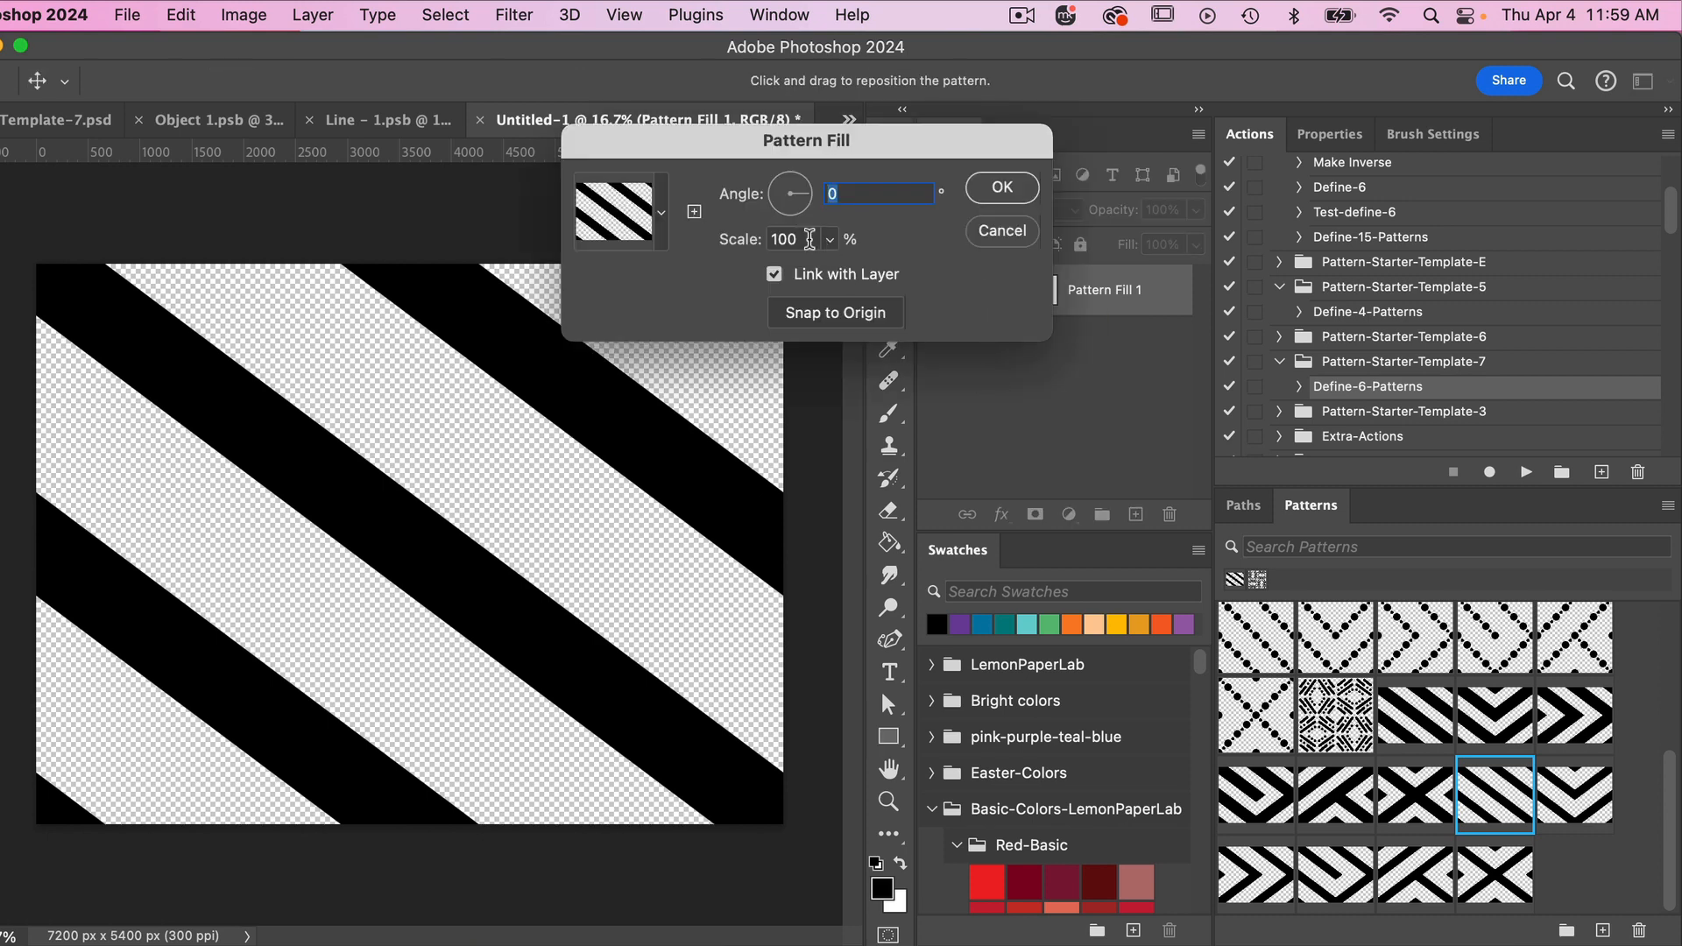
pyautogui.press('Tab')
pyautogui.write('25')
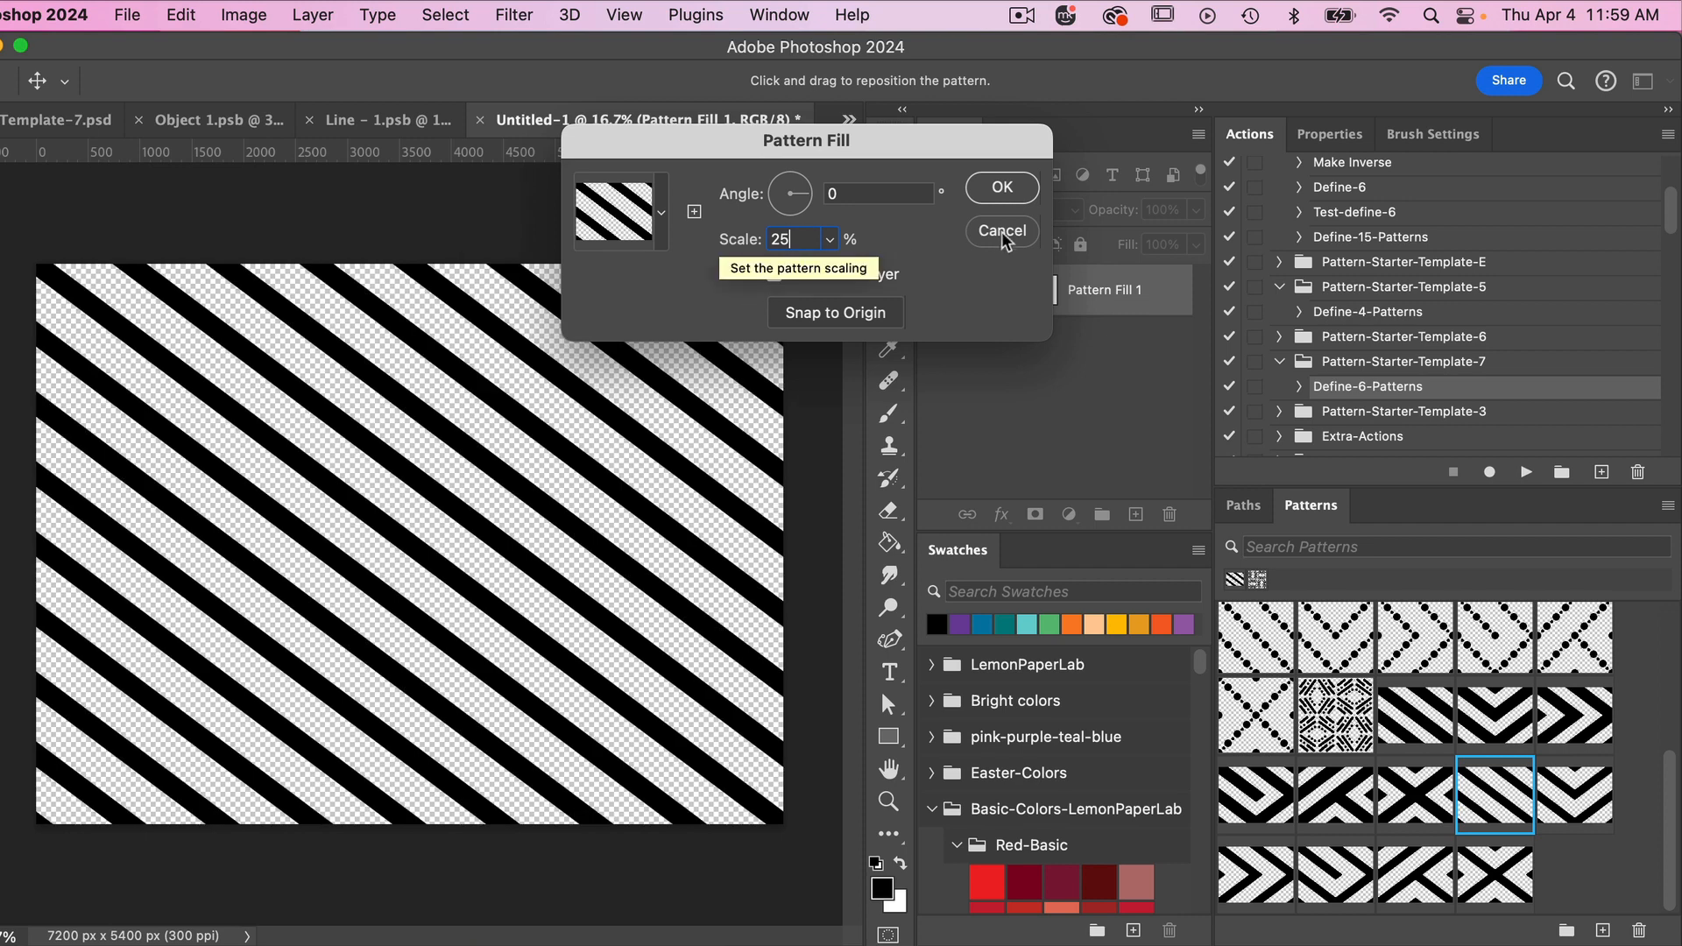
pyautogui.click(1001, 188)
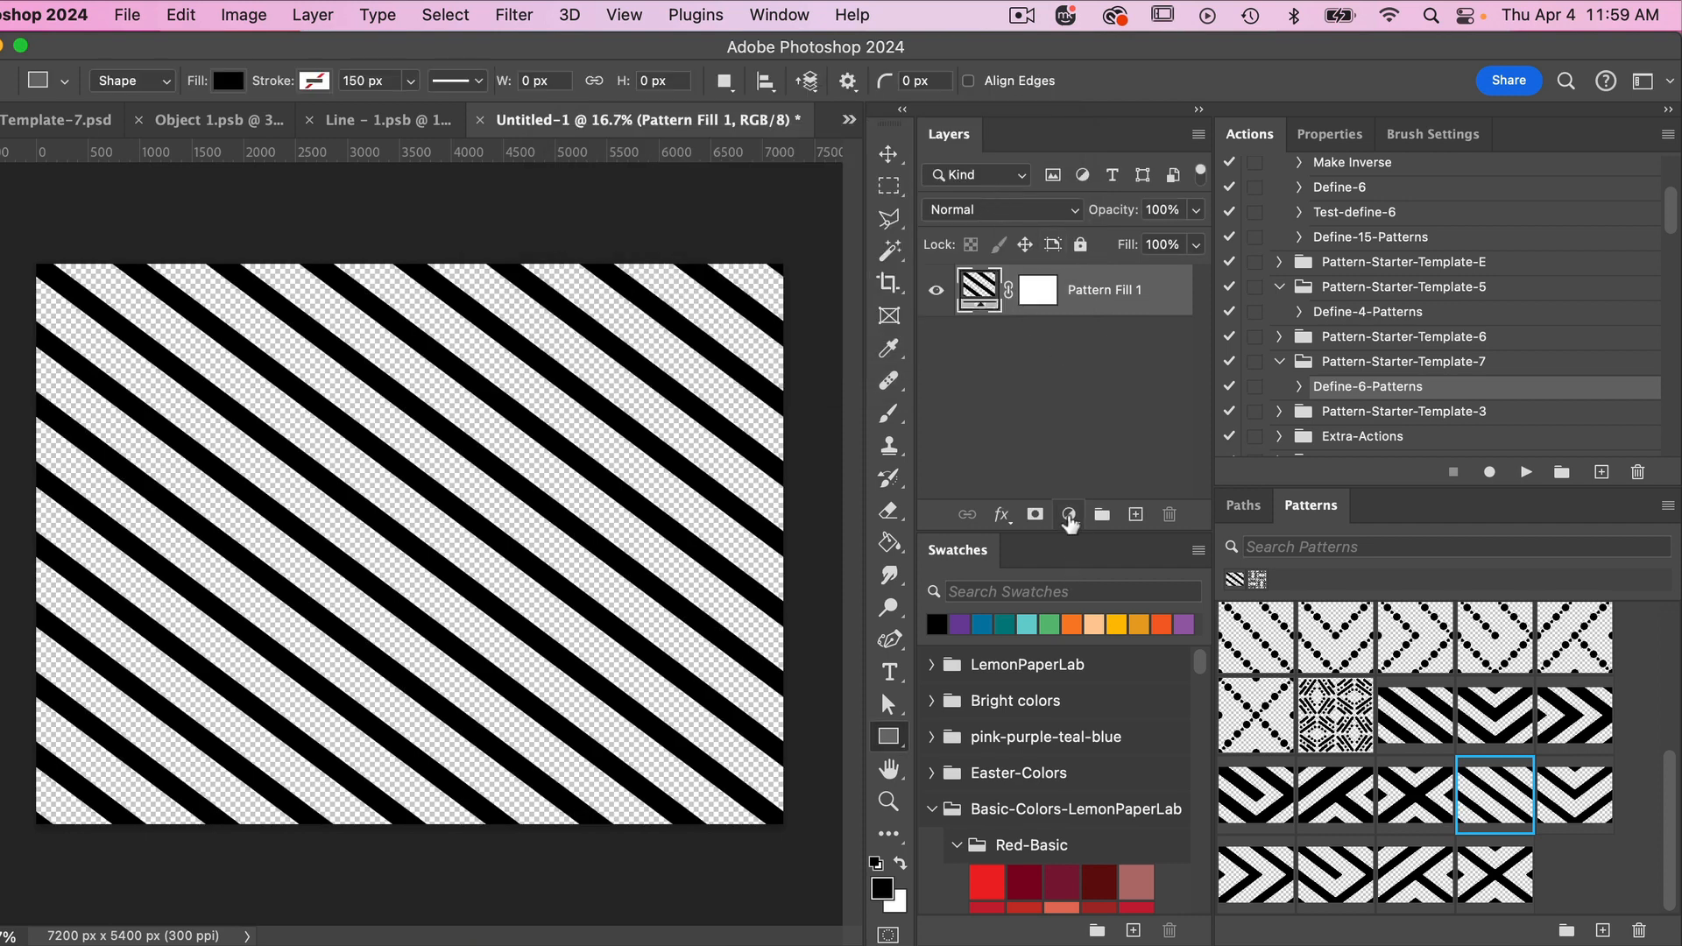
# - Add a black (000000) solid color fill layer and place a duplicate of it beneath the pattern fill layer
pyautogui.click(1069, 514)
pyautogui.click(1091, 545)
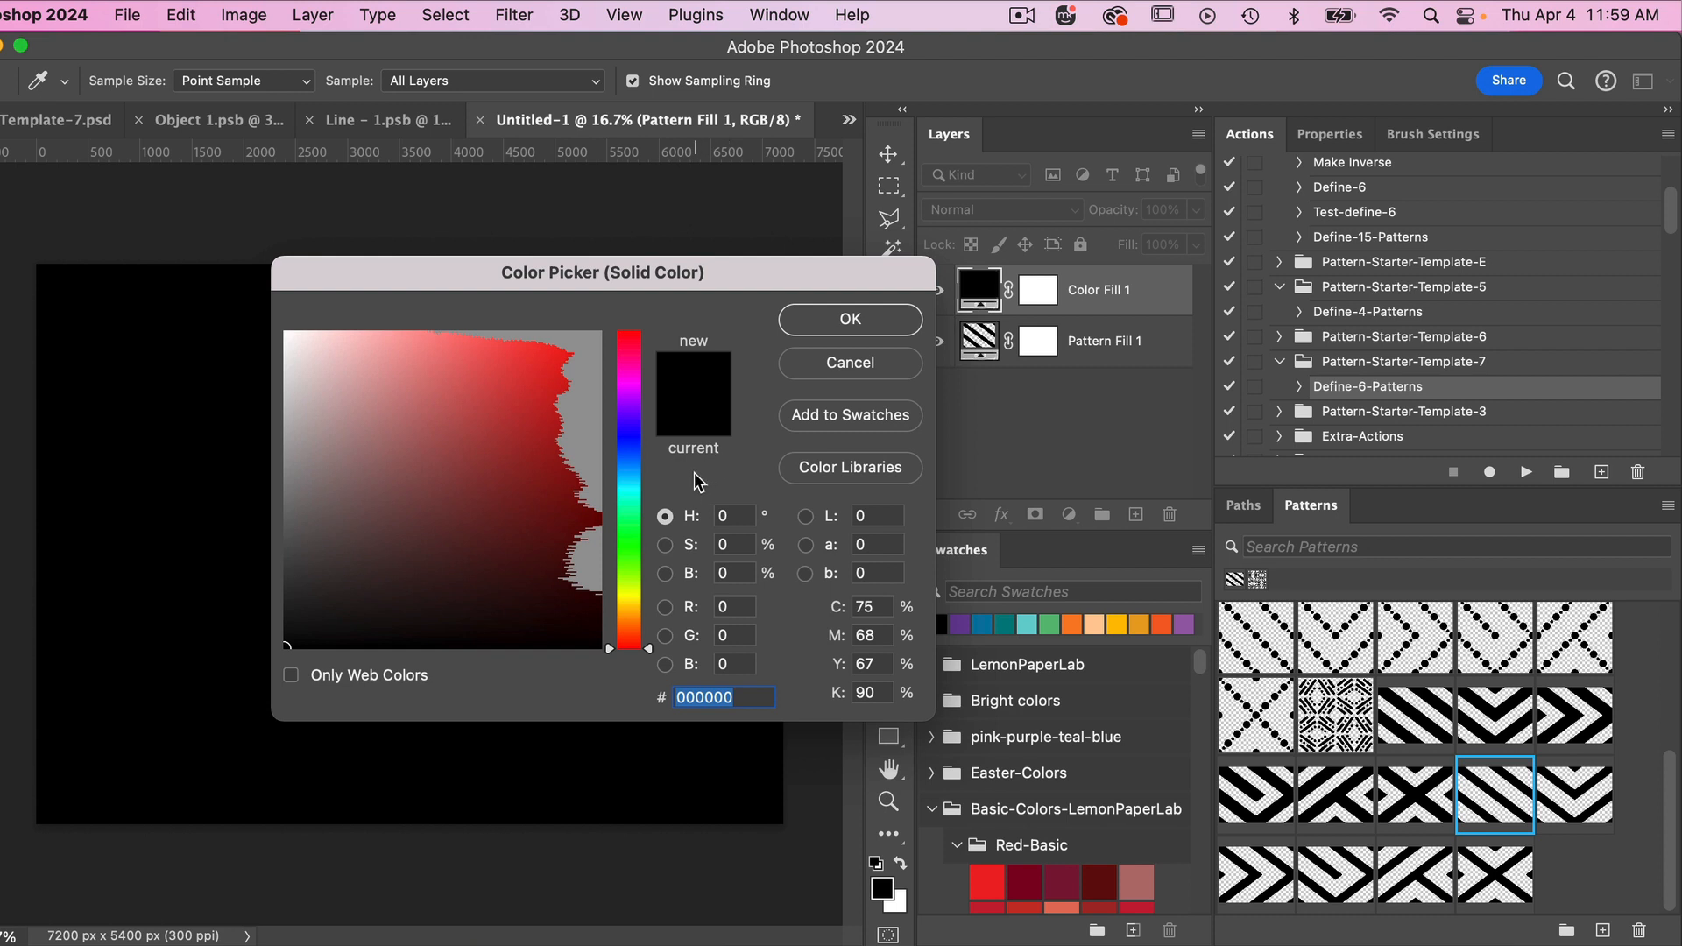
pyautogui.click(812, 336)
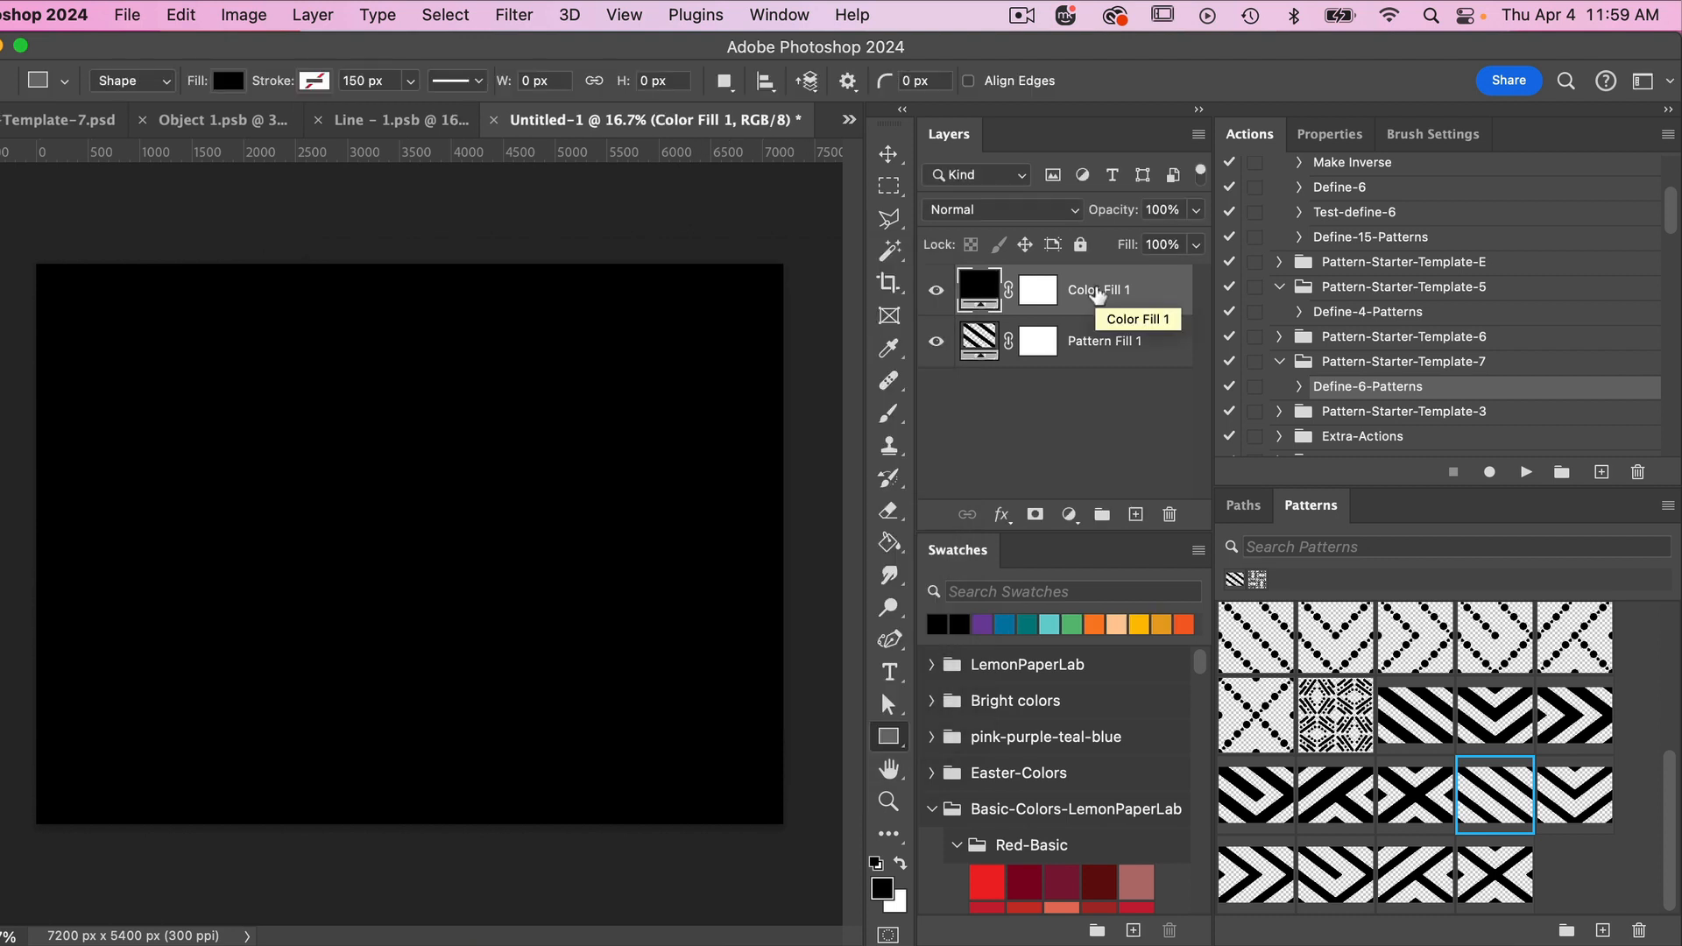
pyautogui.press('super+j')
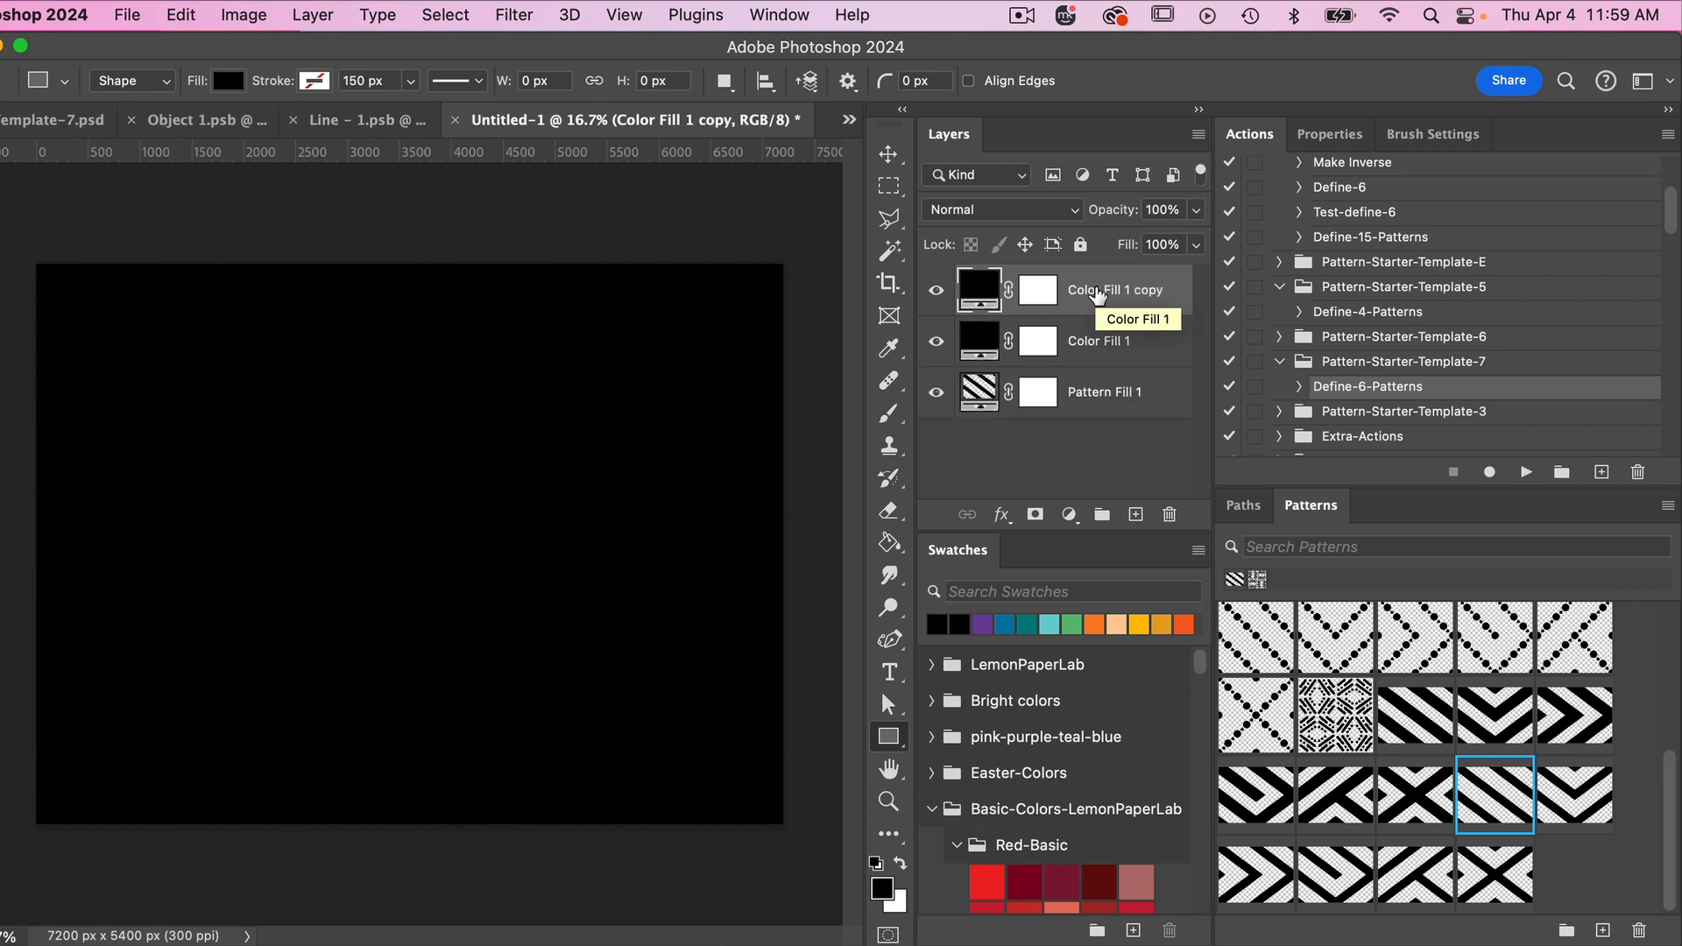
pyautogui.moveTo(1098, 295); pyautogui.dragTo(1090, 429)
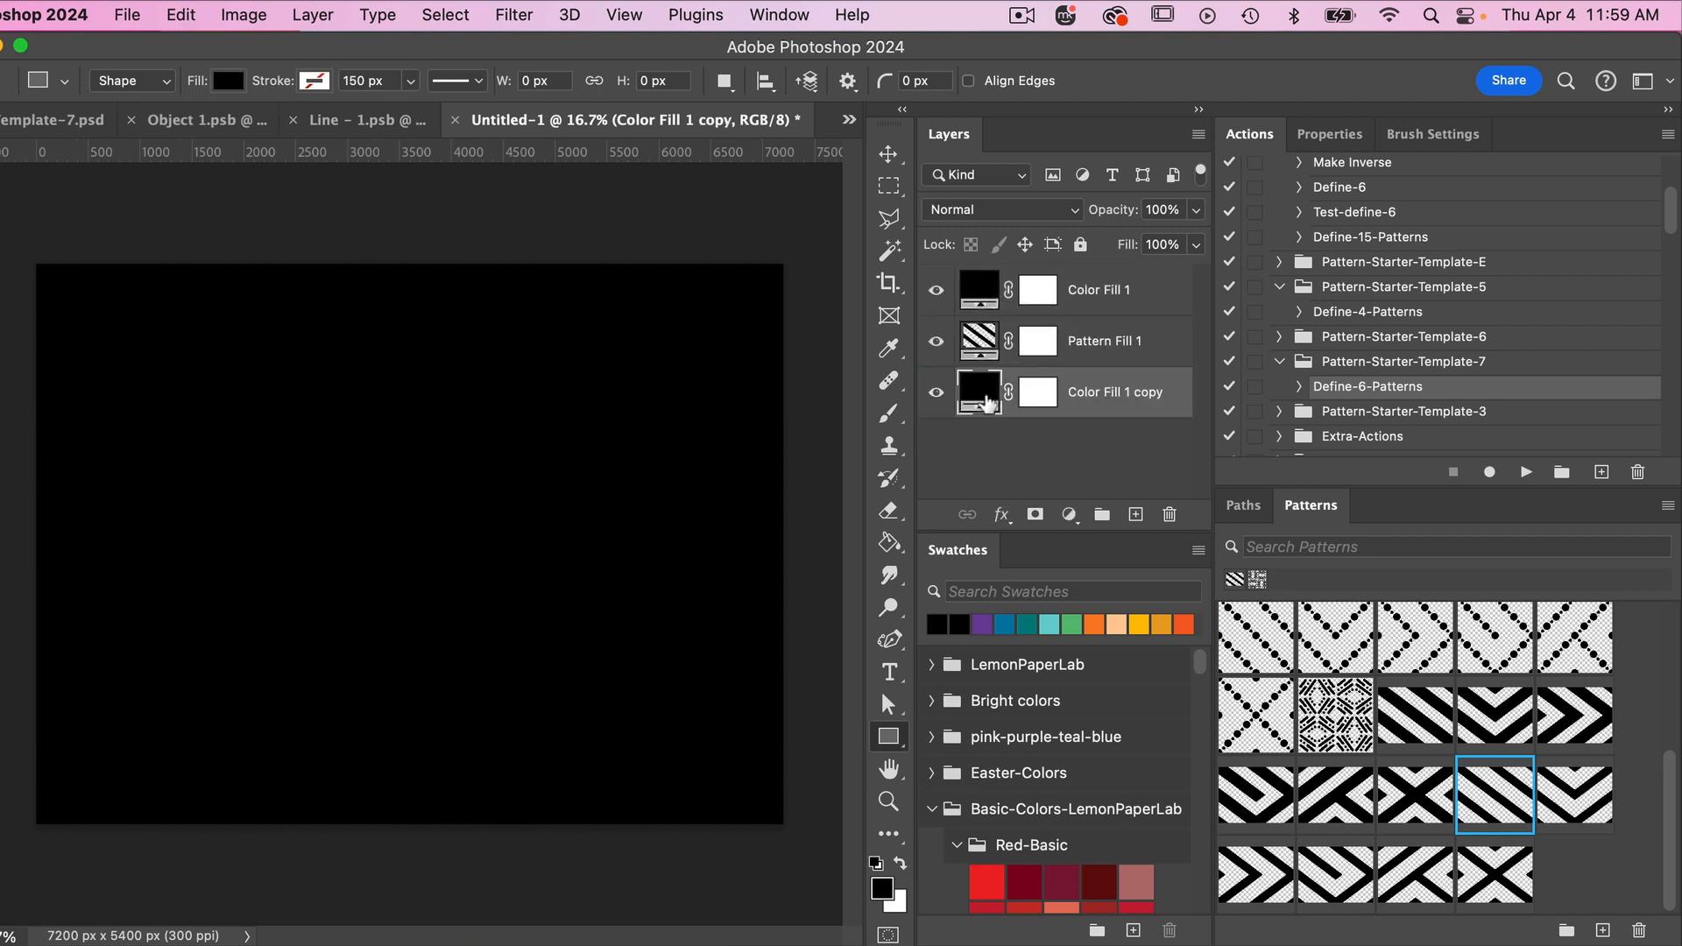
# - Change the bottom color fill layer beneath the pattern to white (ffffff)
pyautogui.doubleClick(979, 391)
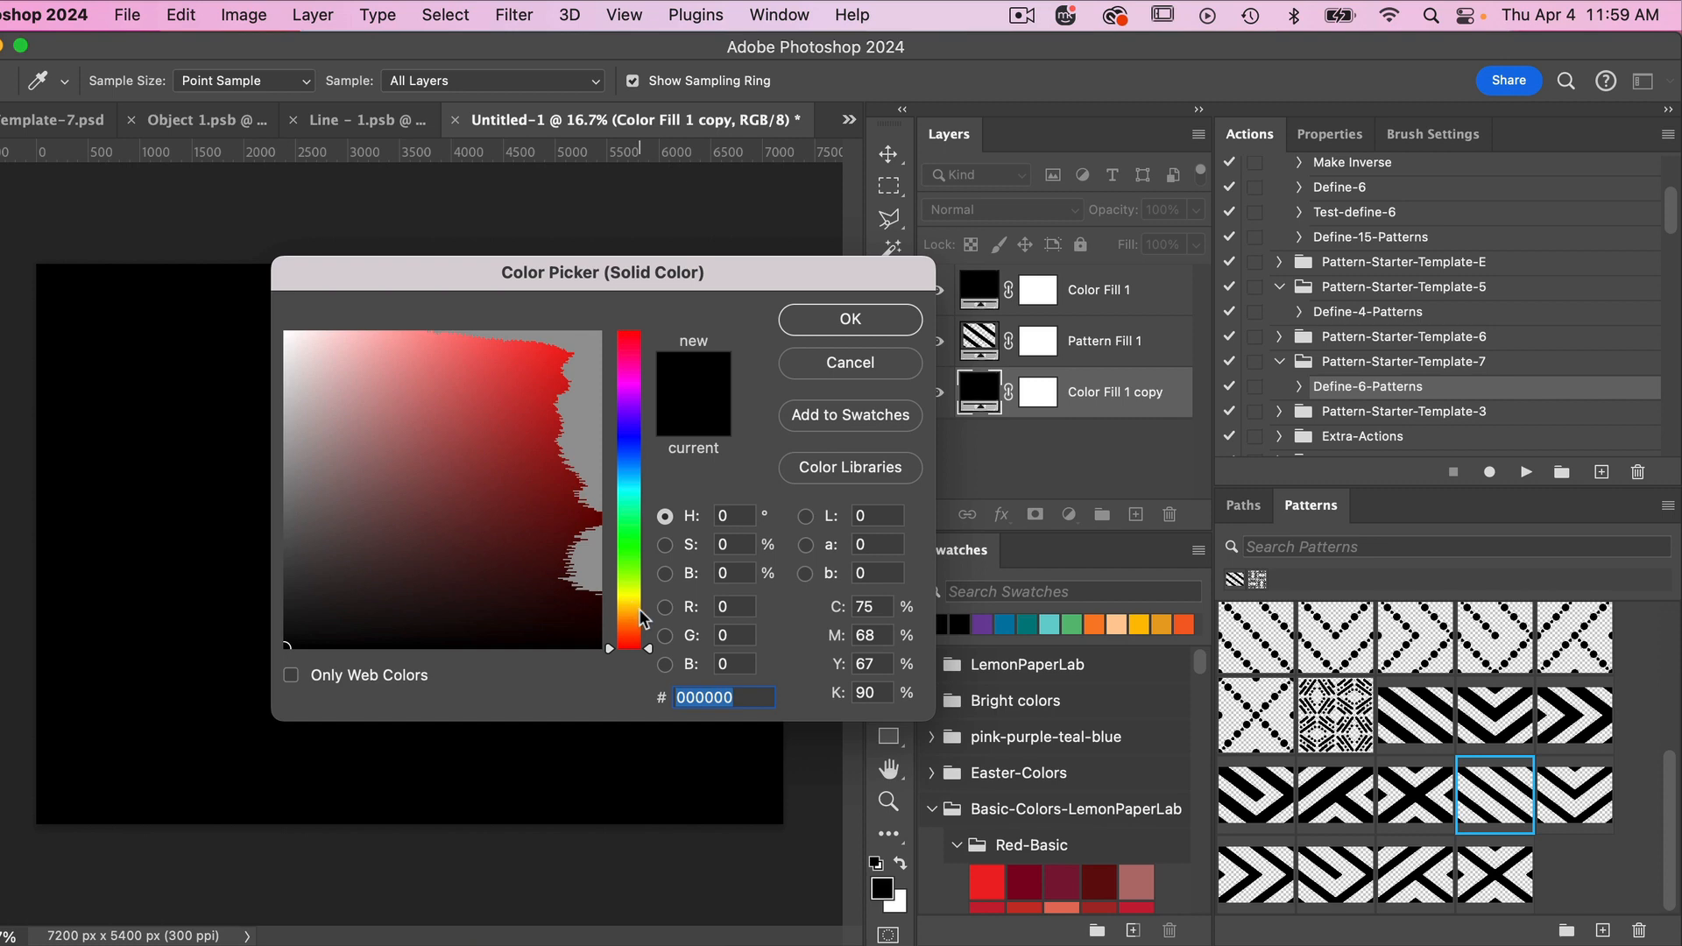
pyautogui.write('ffffff')
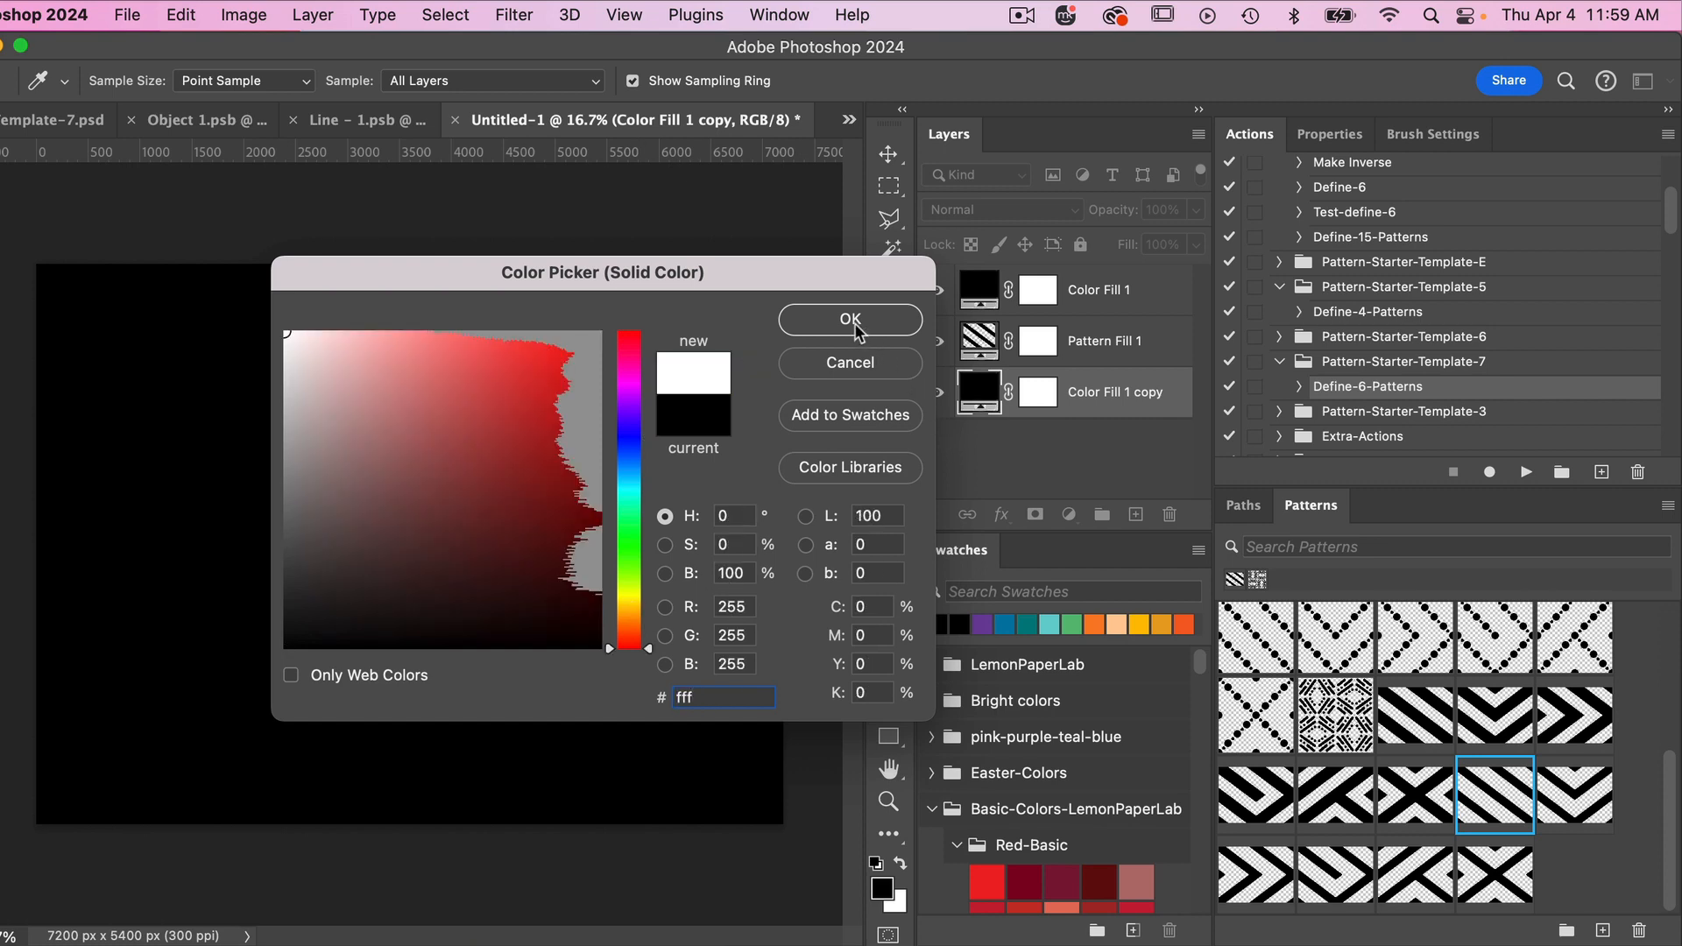
pyautogui.click(852, 322)
# - Clip the top color fill layer to the pattern fill layer and recolor it with the blue swatch
pyautogui.click(1086, 297)
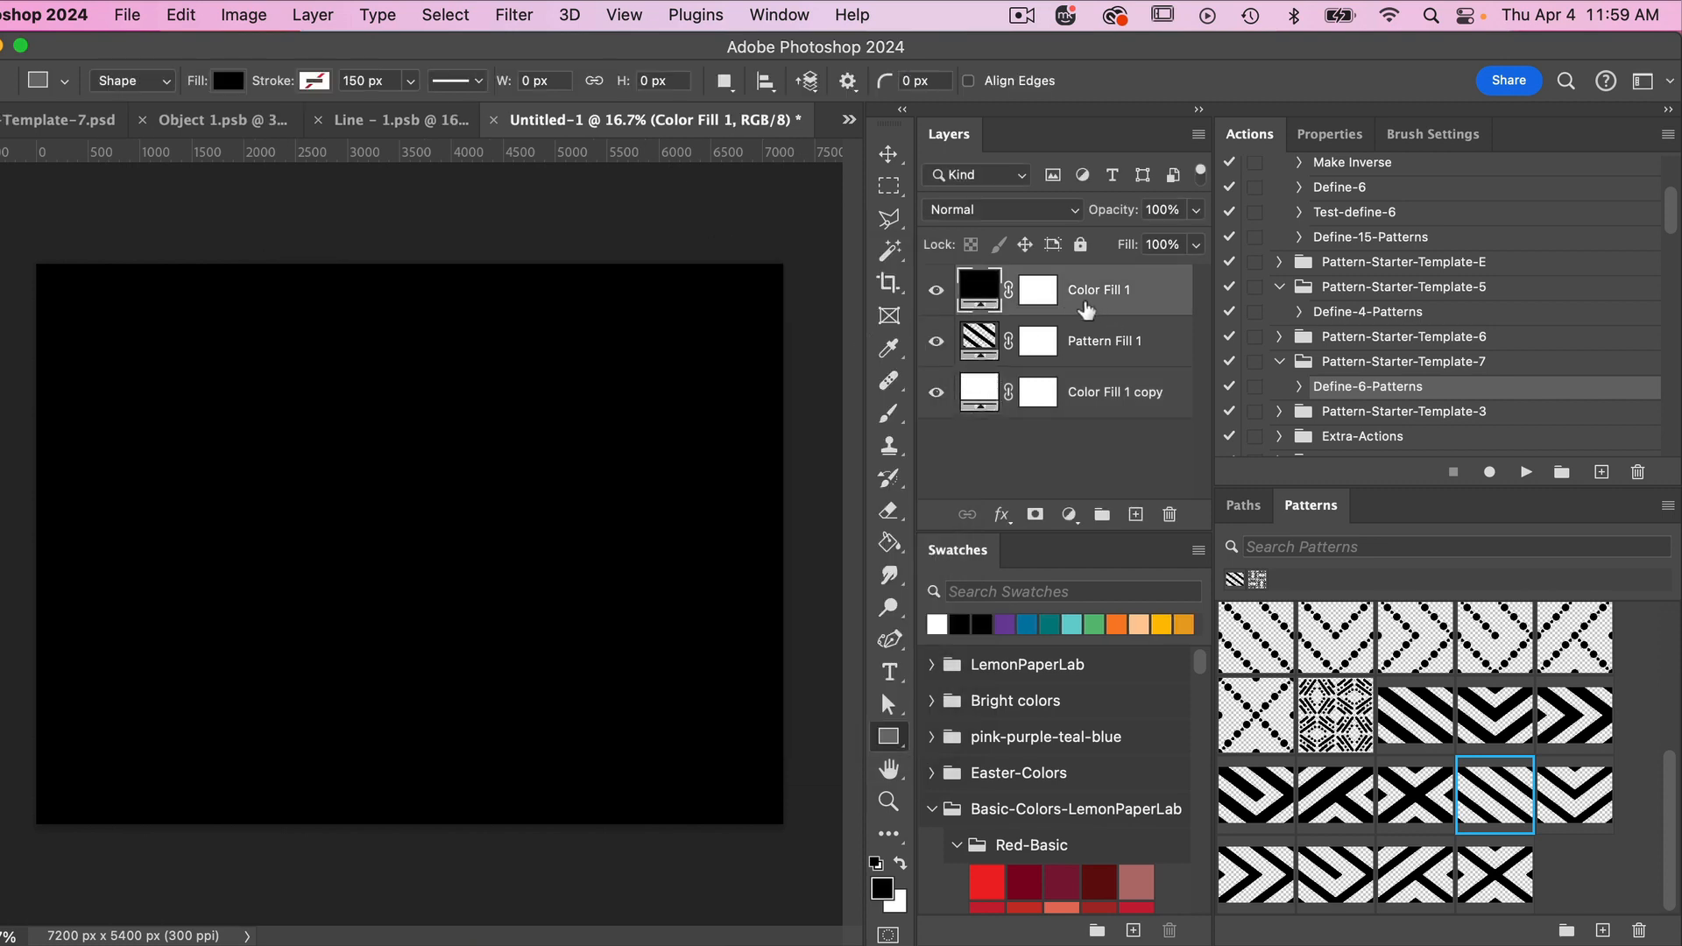
pyautogui.rightClick(1087, 306)
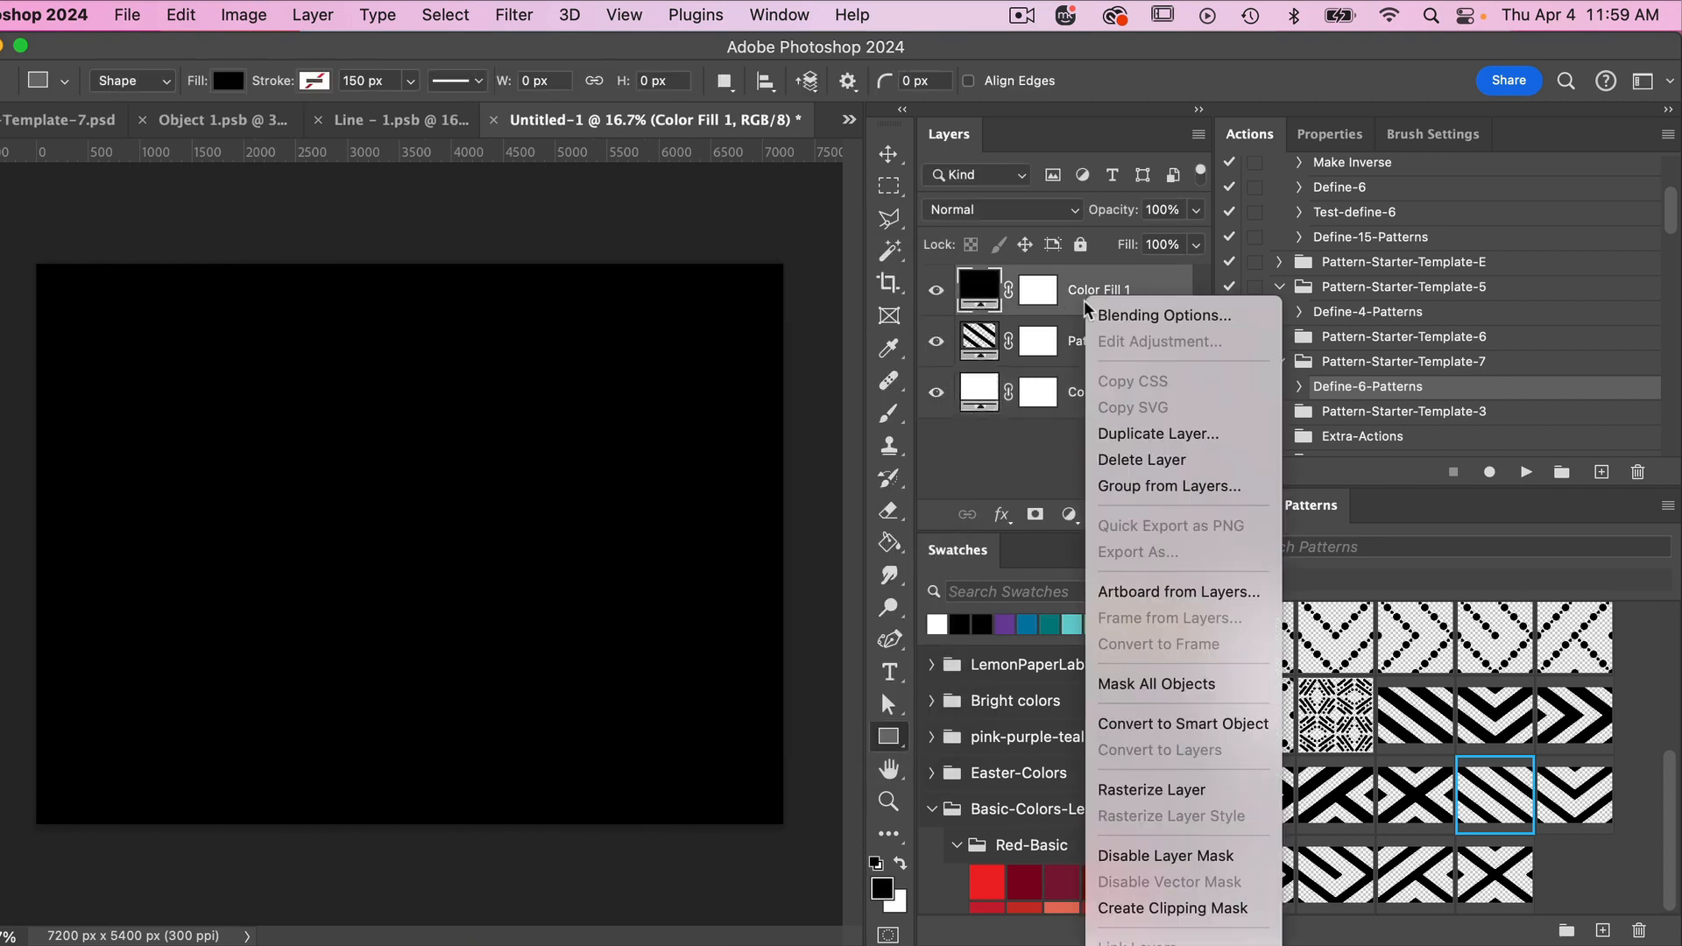
pyautogui.click(1139, 906)
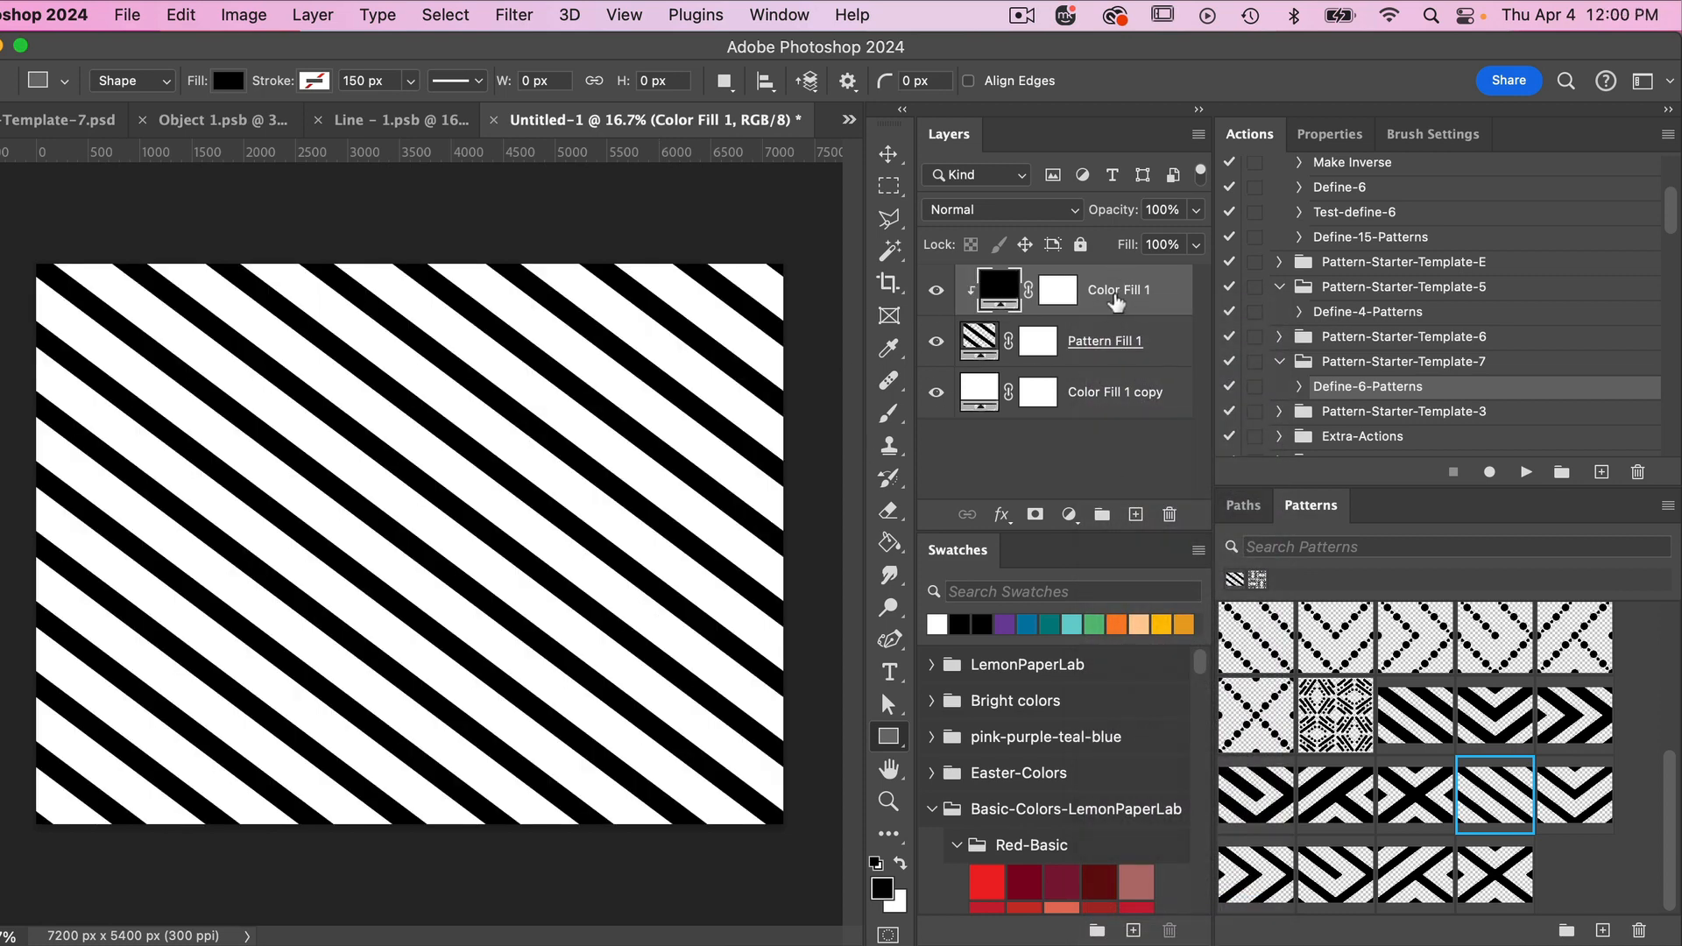
pyautogui.click(1025, 624)
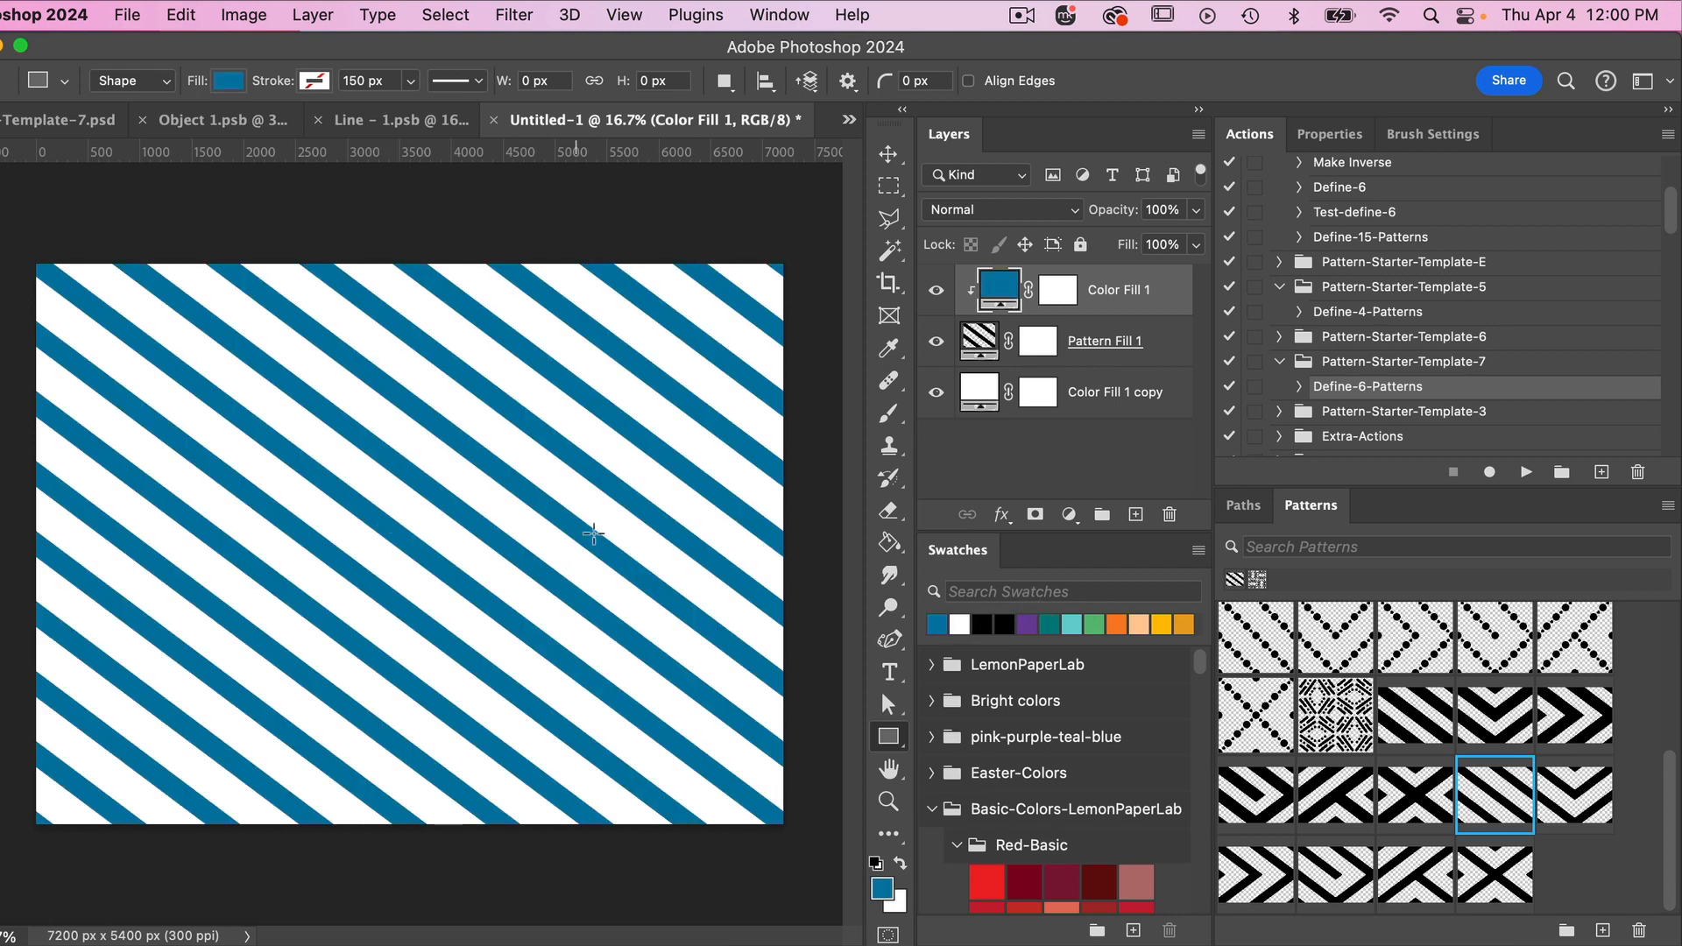
# - Apply the other five newly defined thin-stripe patterns to the pattern fill layer one after another, ending with the diamond lattice
pyautogui.click(1100, 349)
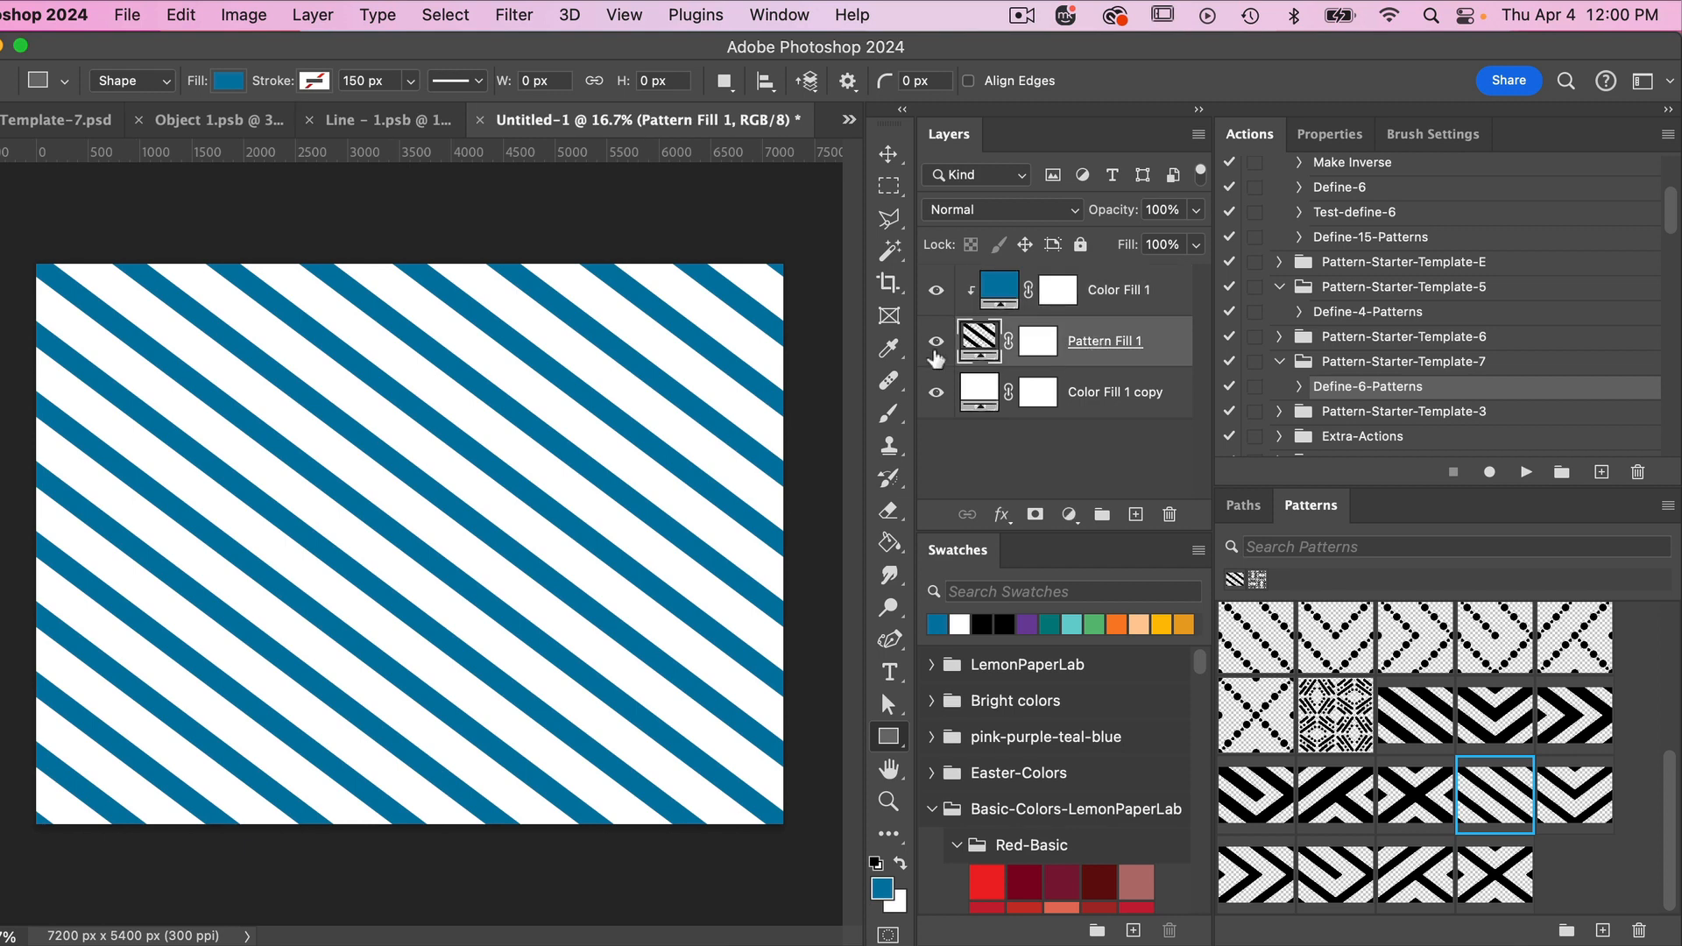
pyautogui.click(1568, 793)
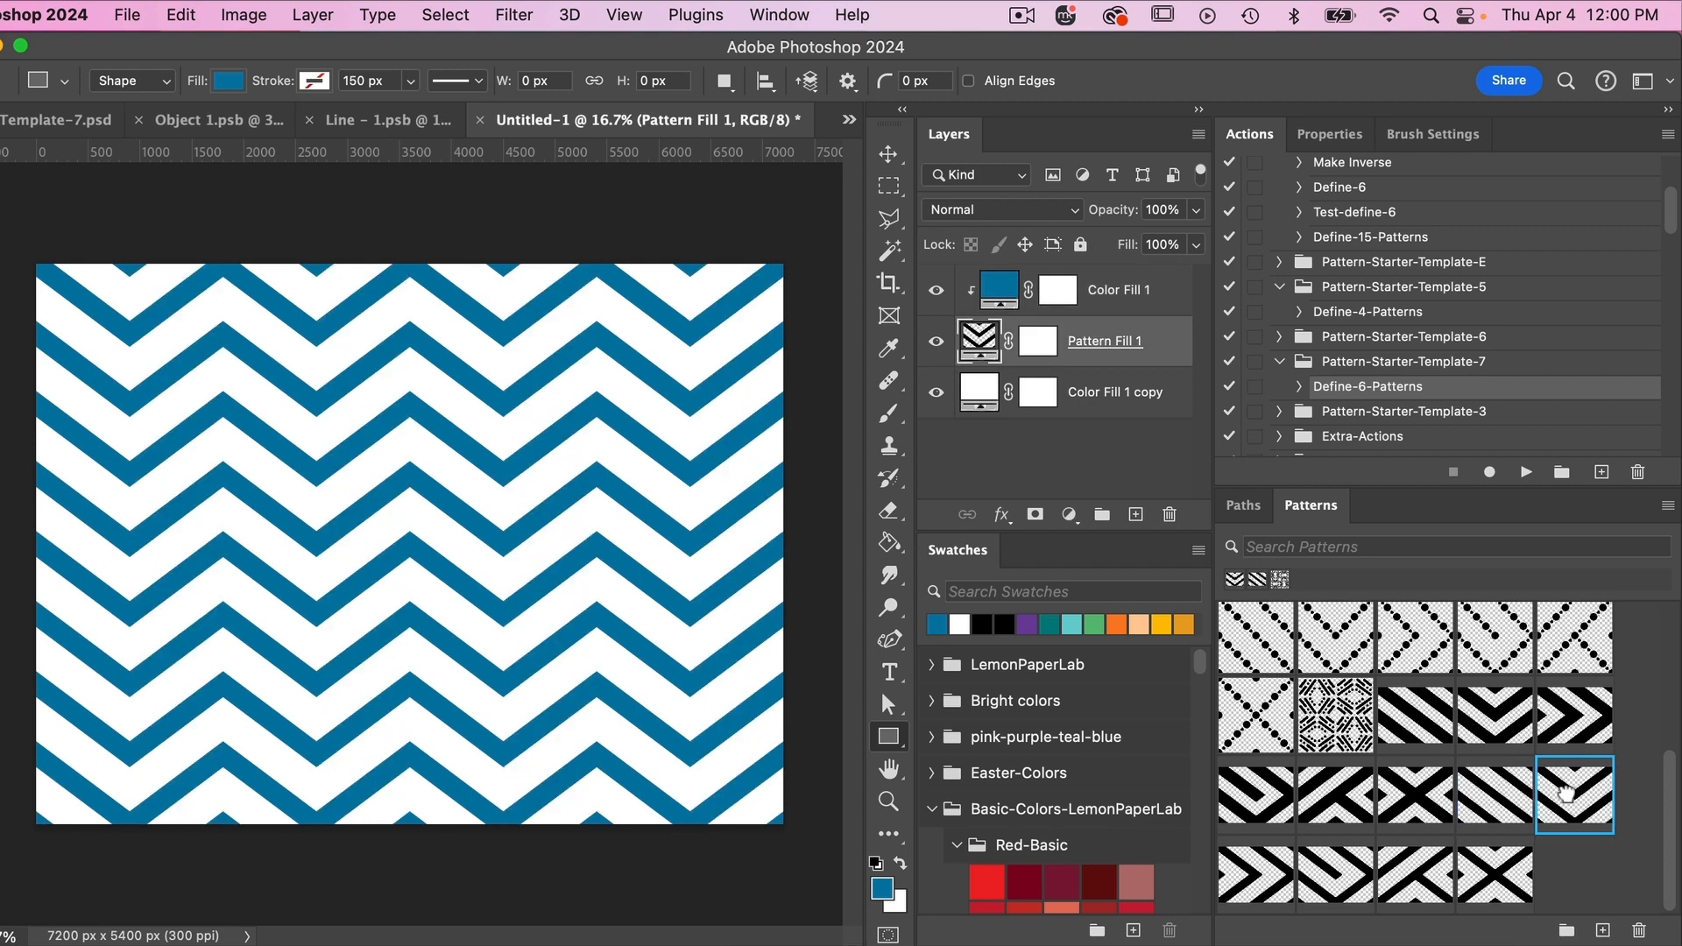
pyautogui.click(1260, 865)
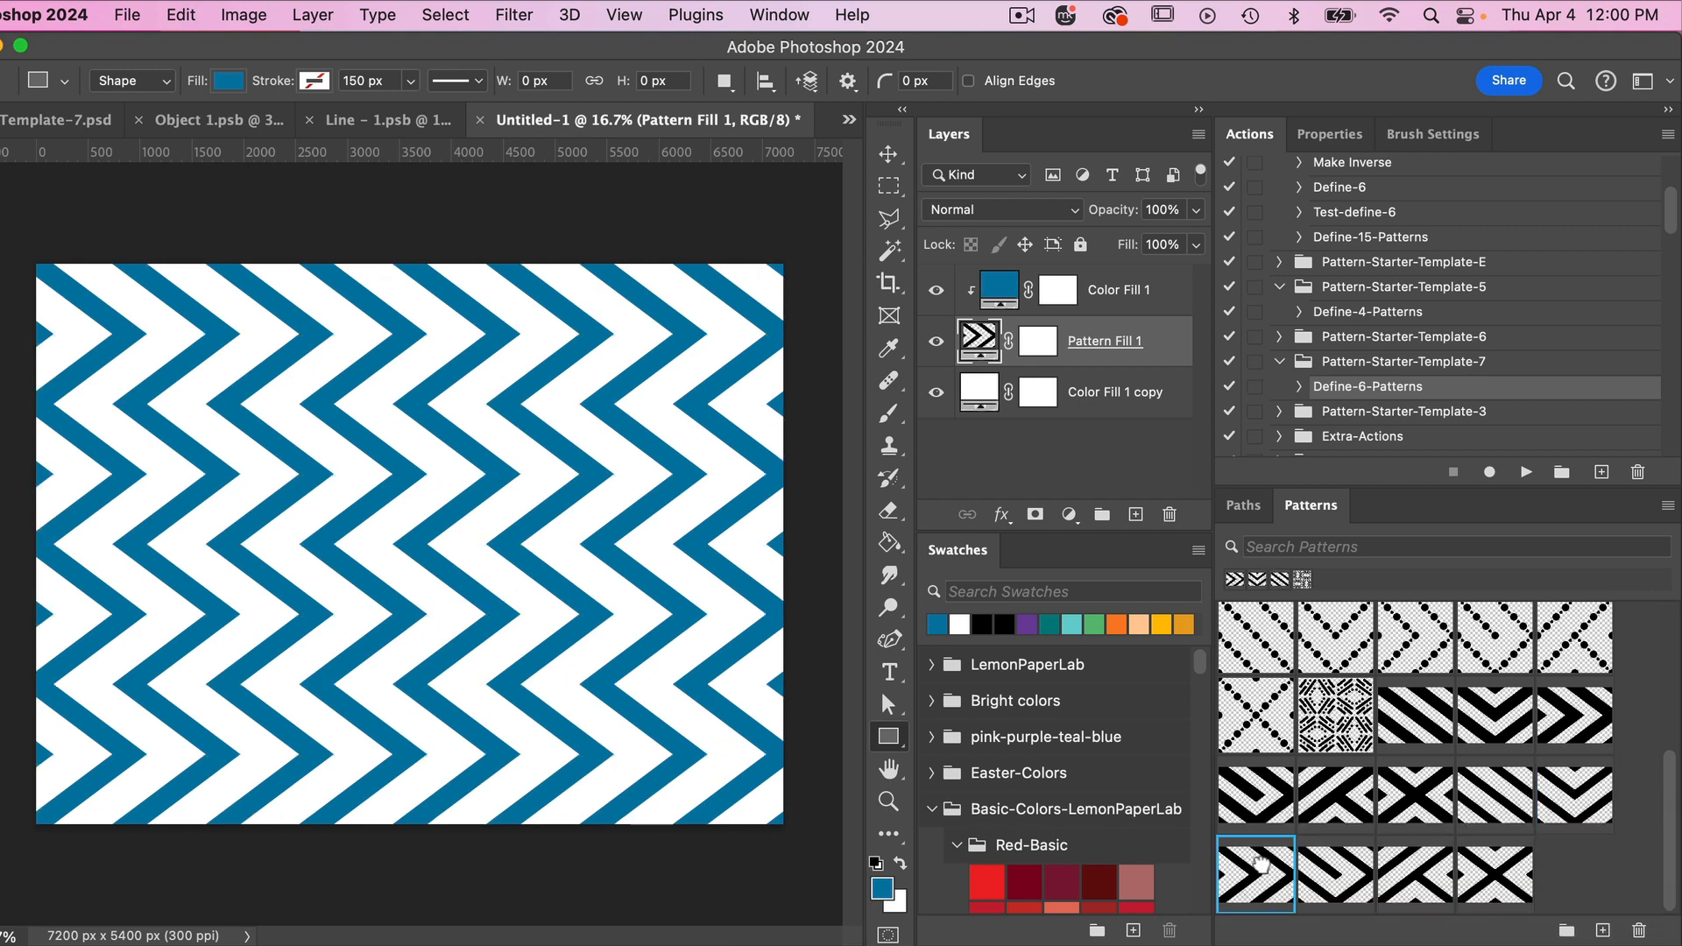
pyautogui.click(1335, 876)
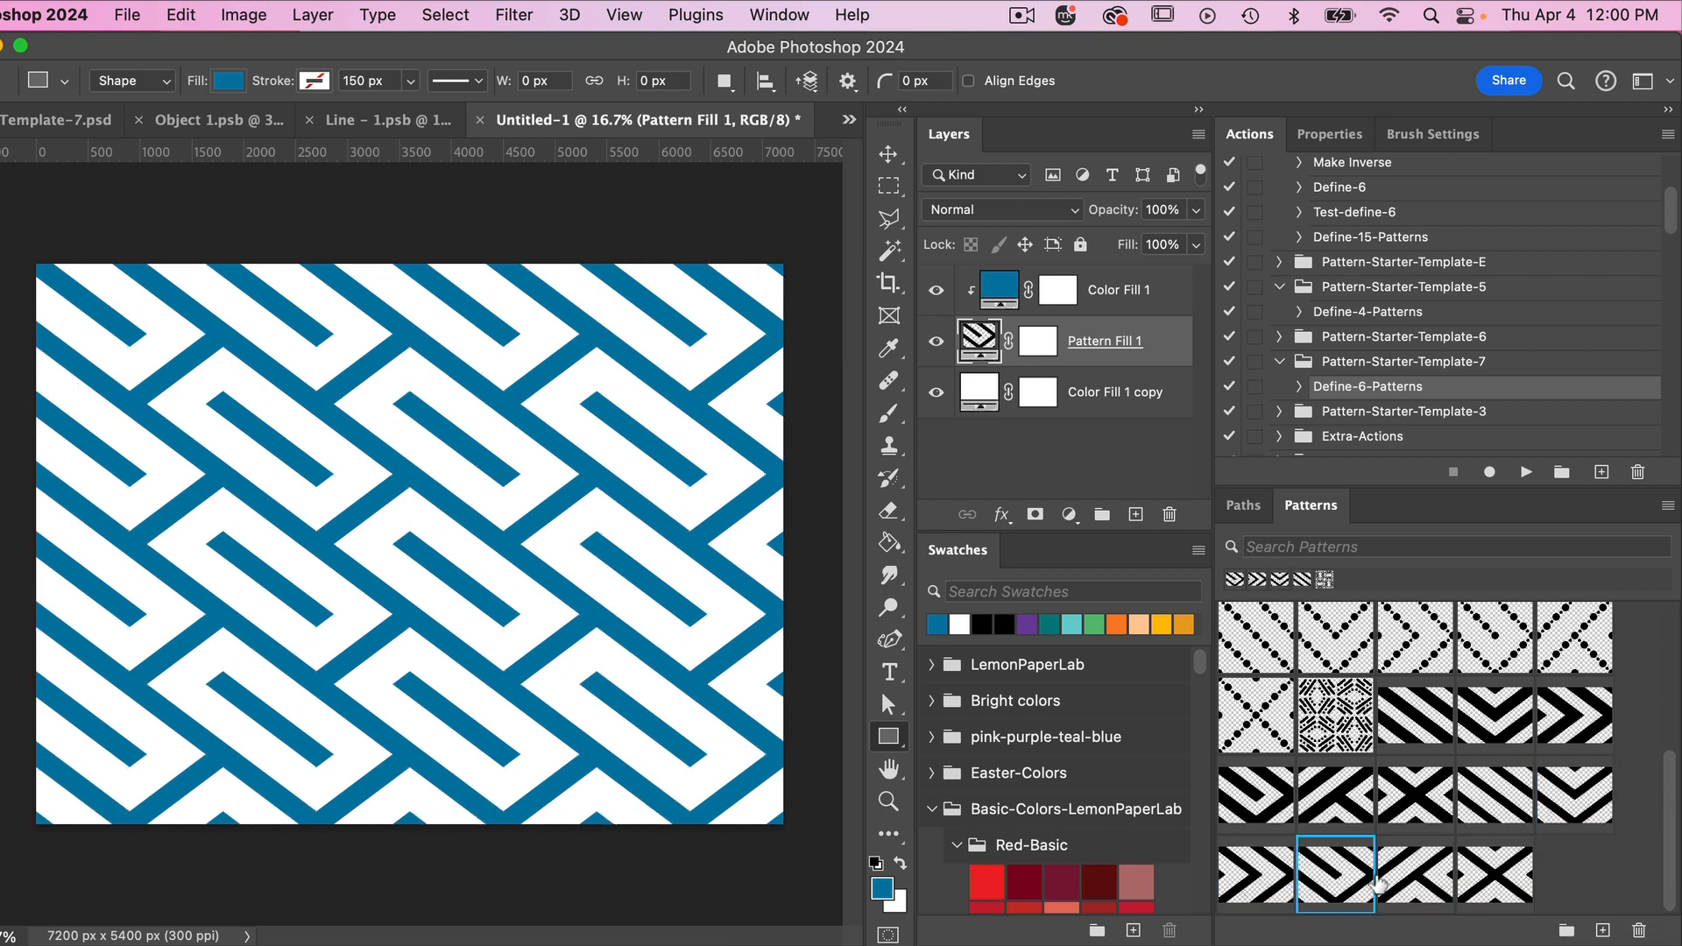
pyautogui.click(1413, 876)
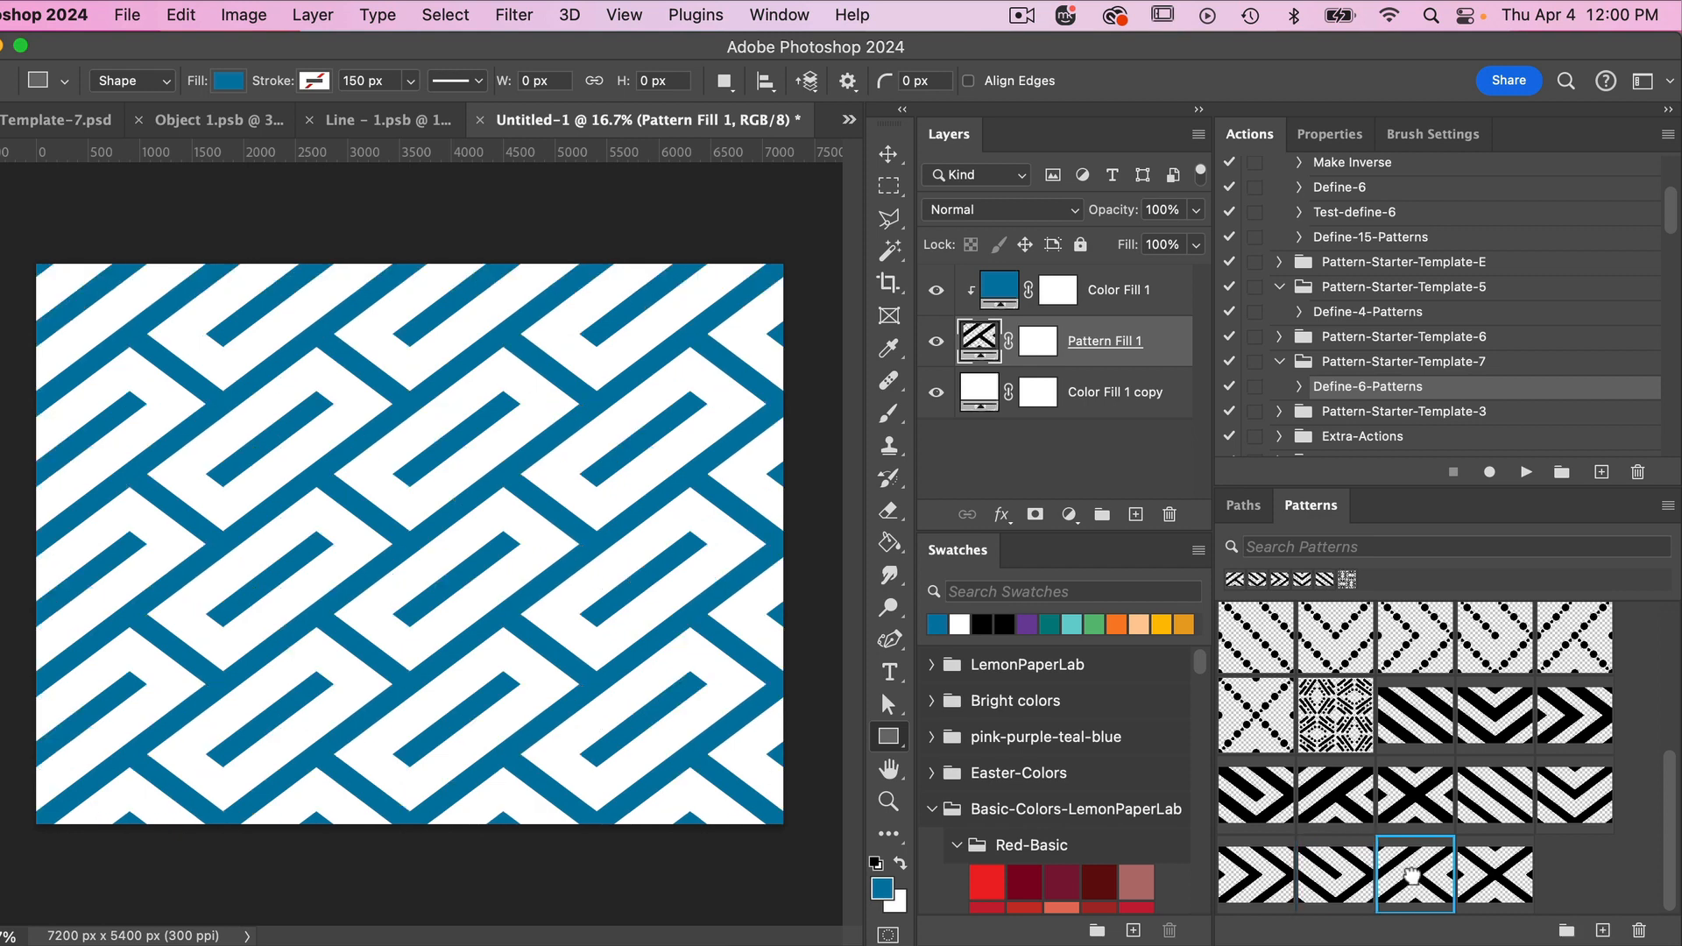
pyautogui.click(1496, 874)
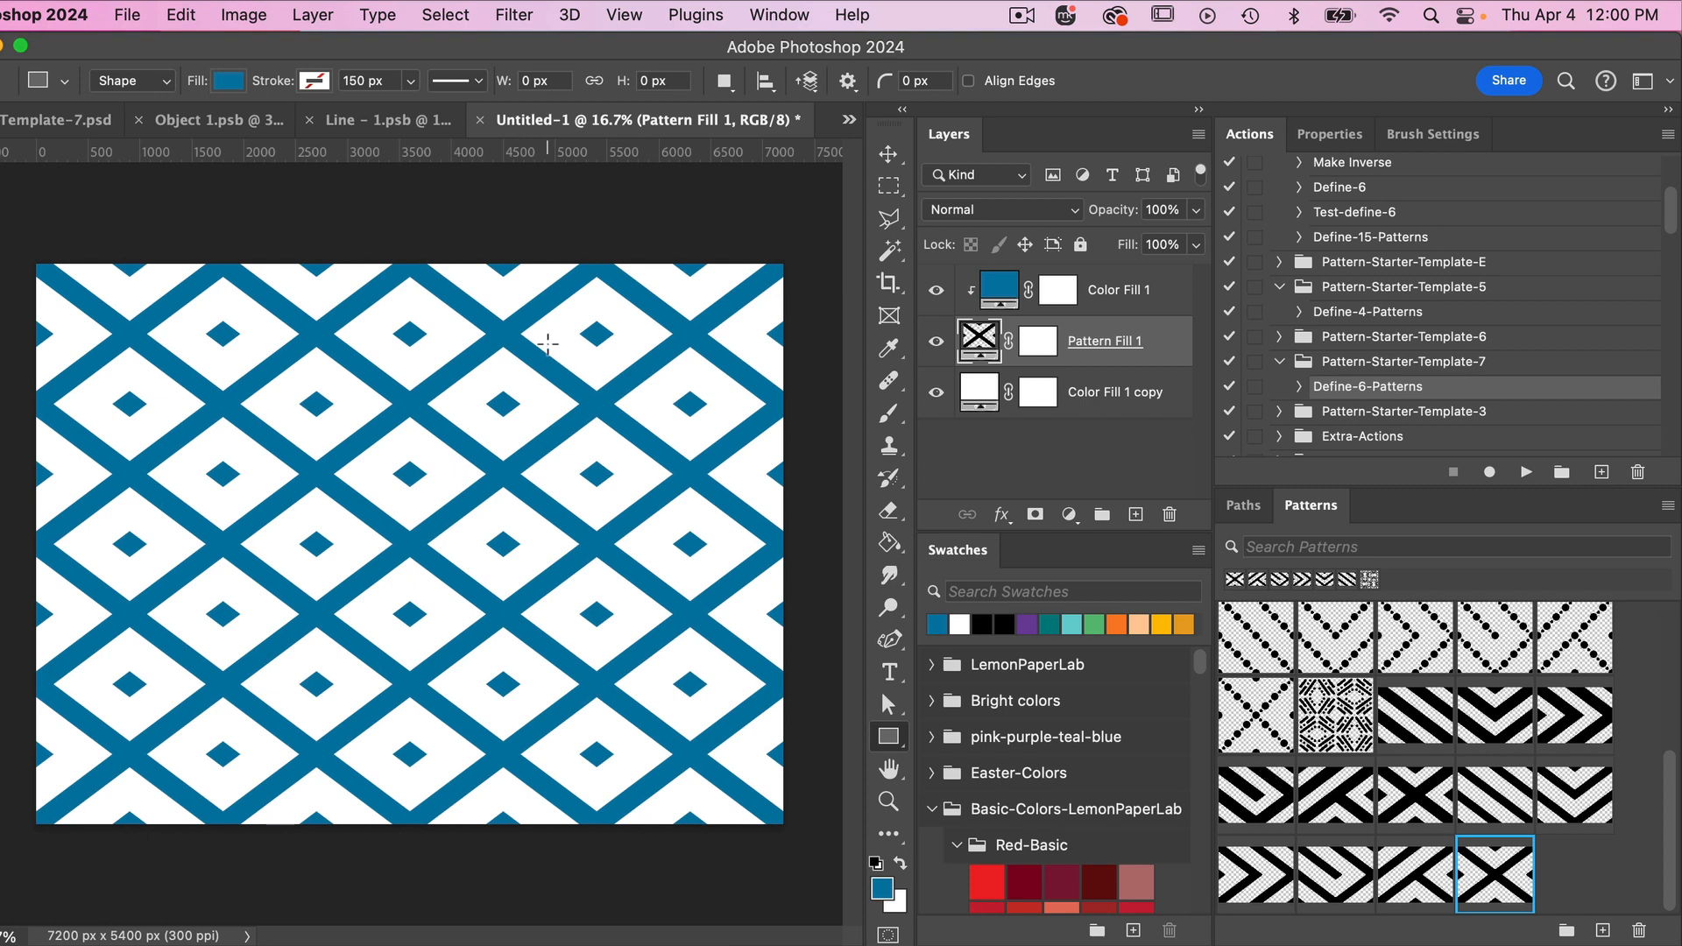
# - In Line - 1.psb, duplicate the Line - 1 layer, hide the original, and set the copy's stroke width to 350 px
pyautogui.click(386, 122)
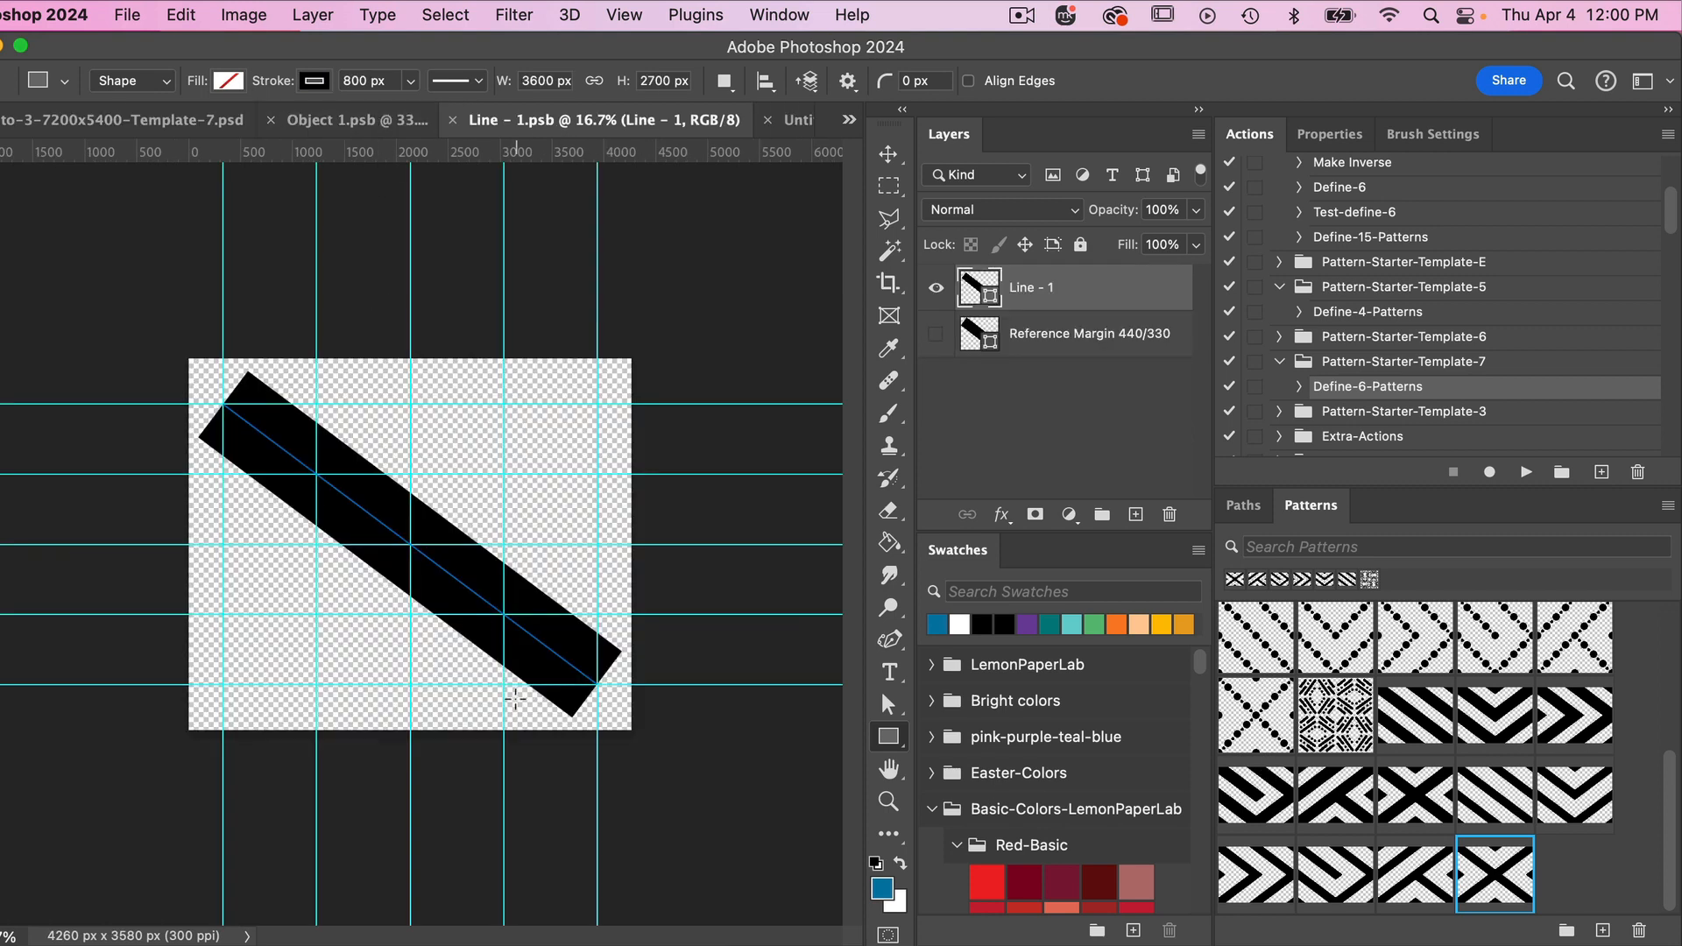
pyautogui.click(932, 328)
pyautogui.press('p')
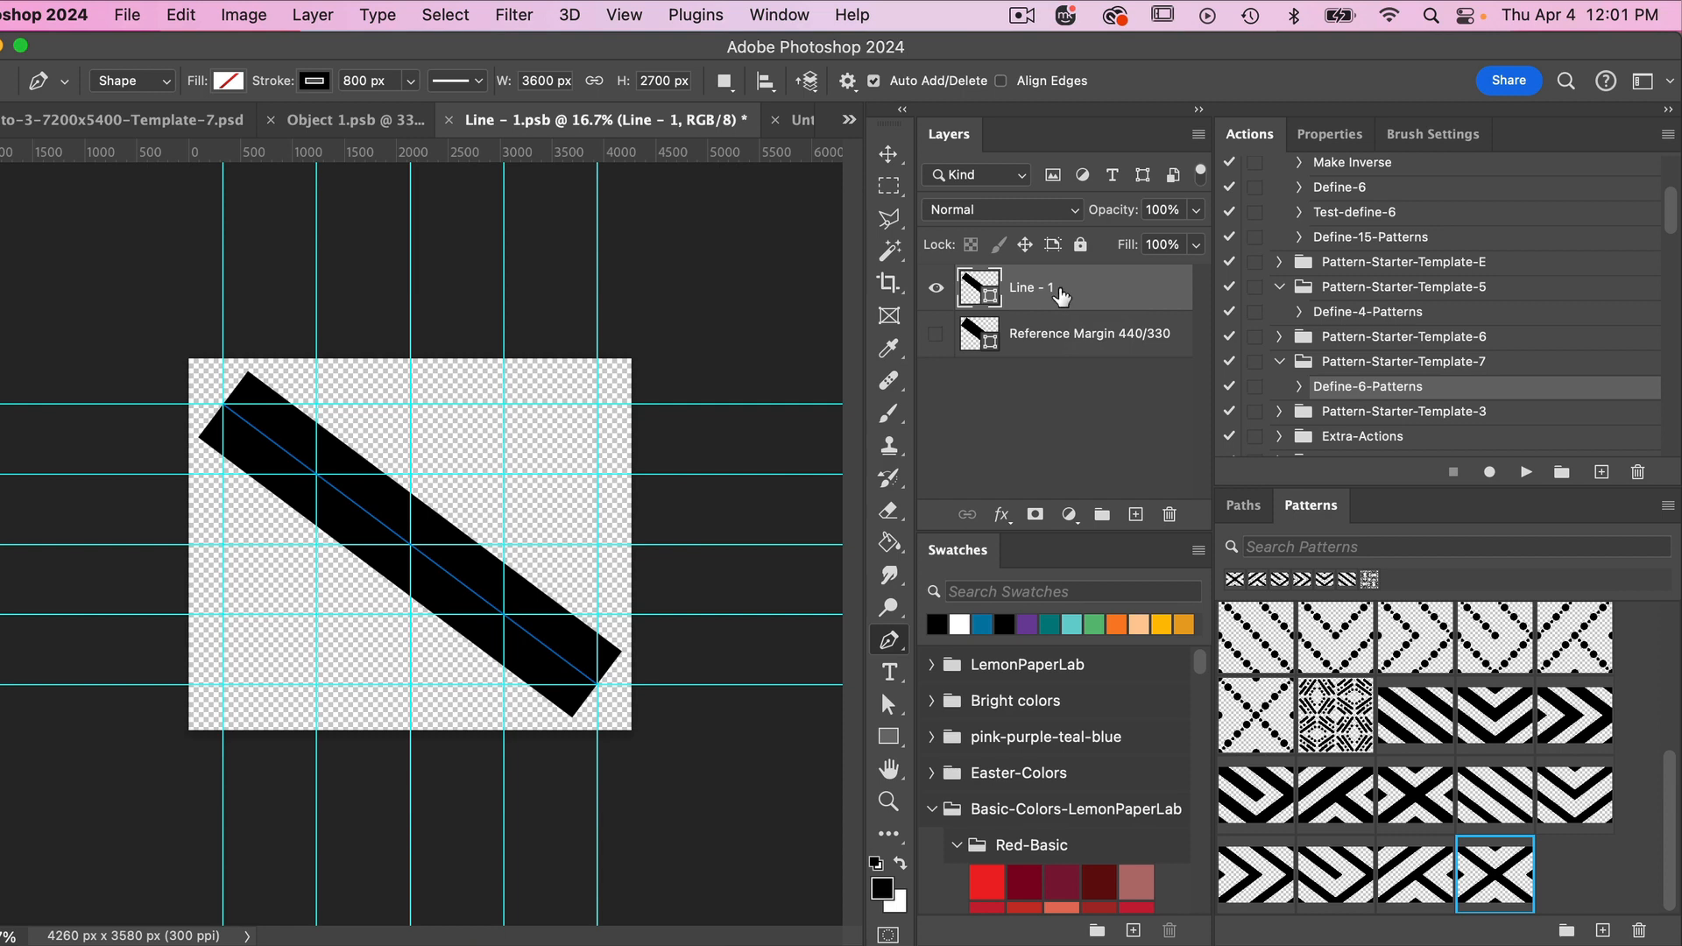
pyautogui.press('super+j')
pyautogui.click(935, 334)
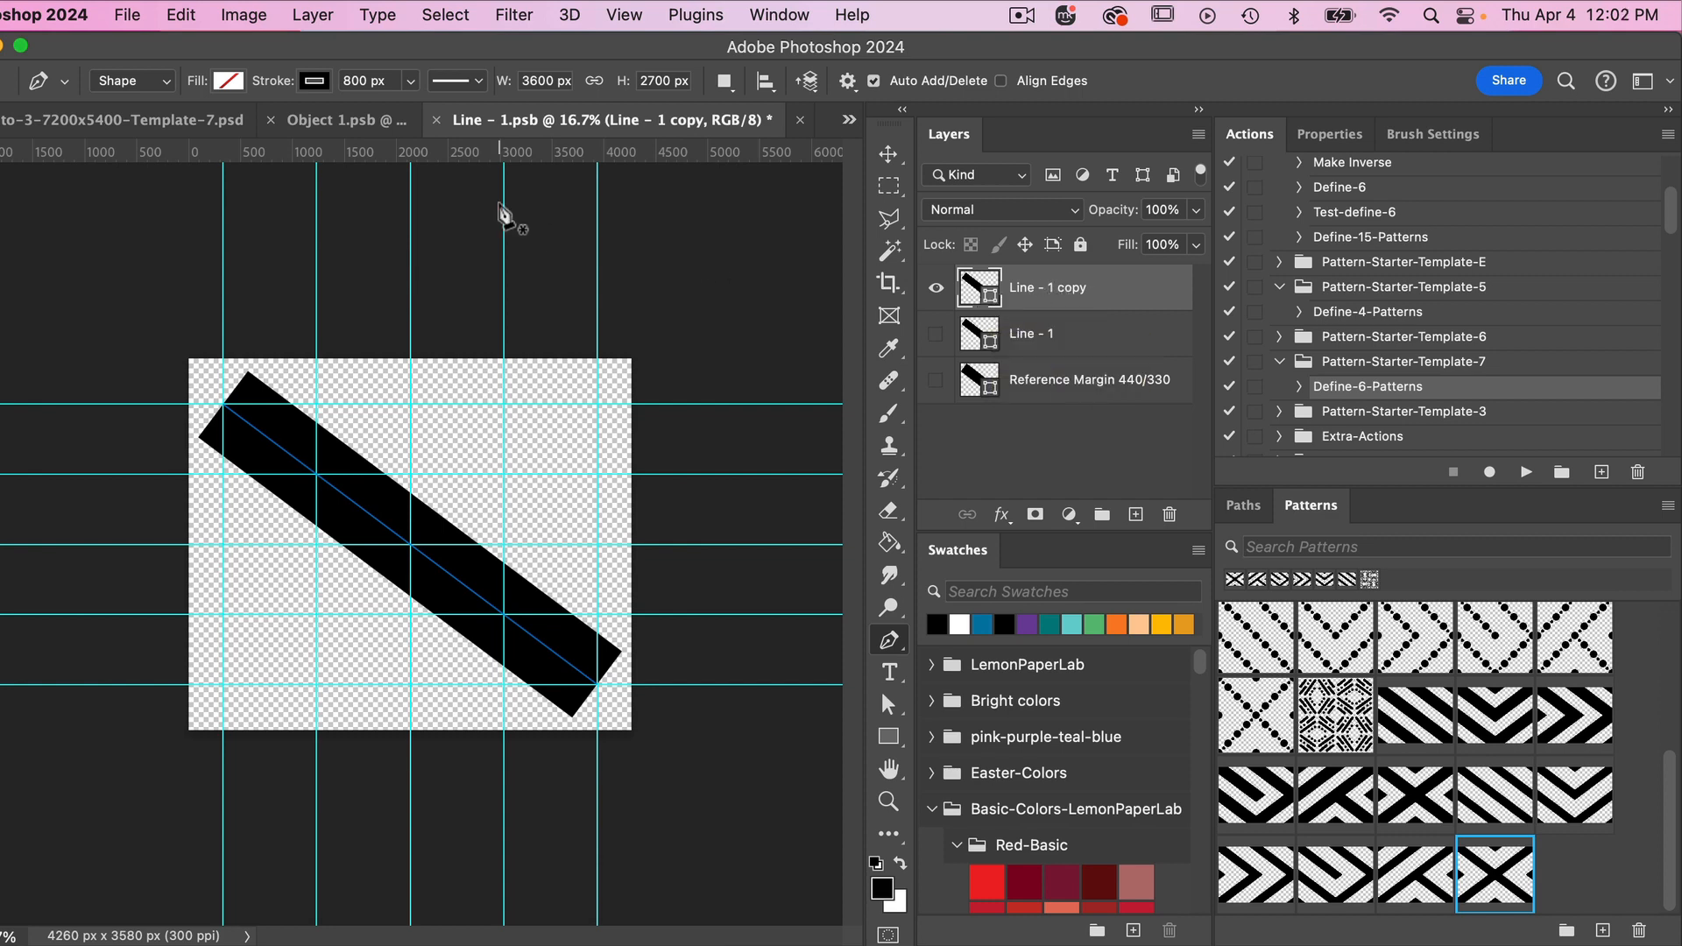
pyautogui.click(367, 81)
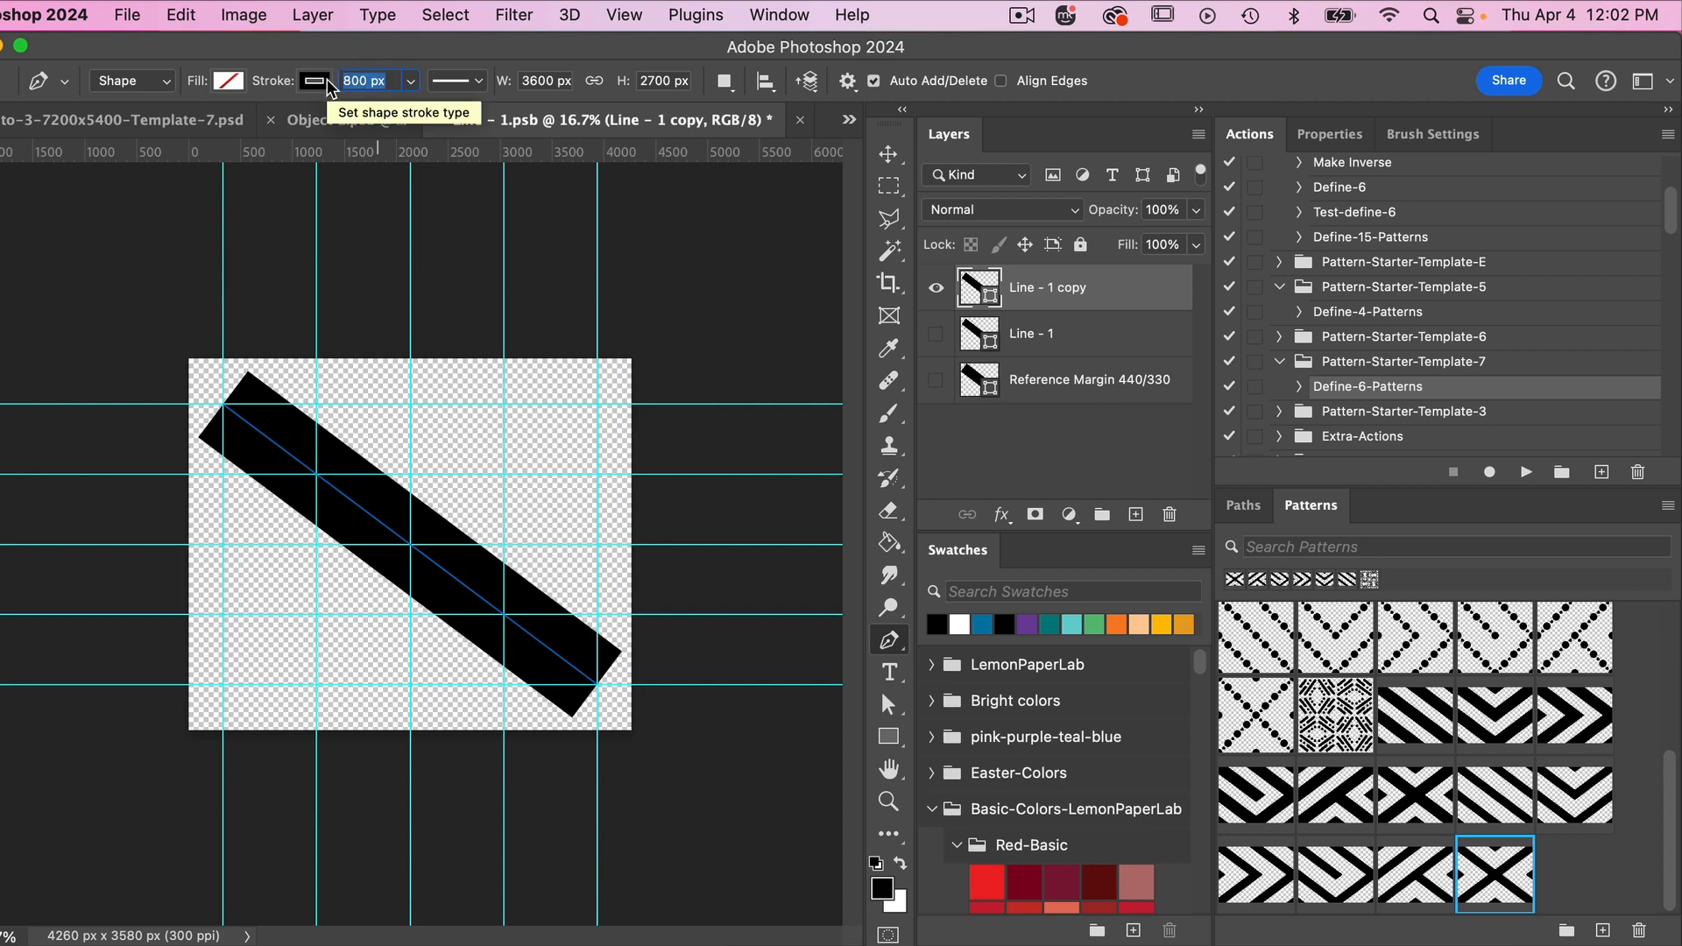
pyautogui.write('350')
pyautogui.press('Return')
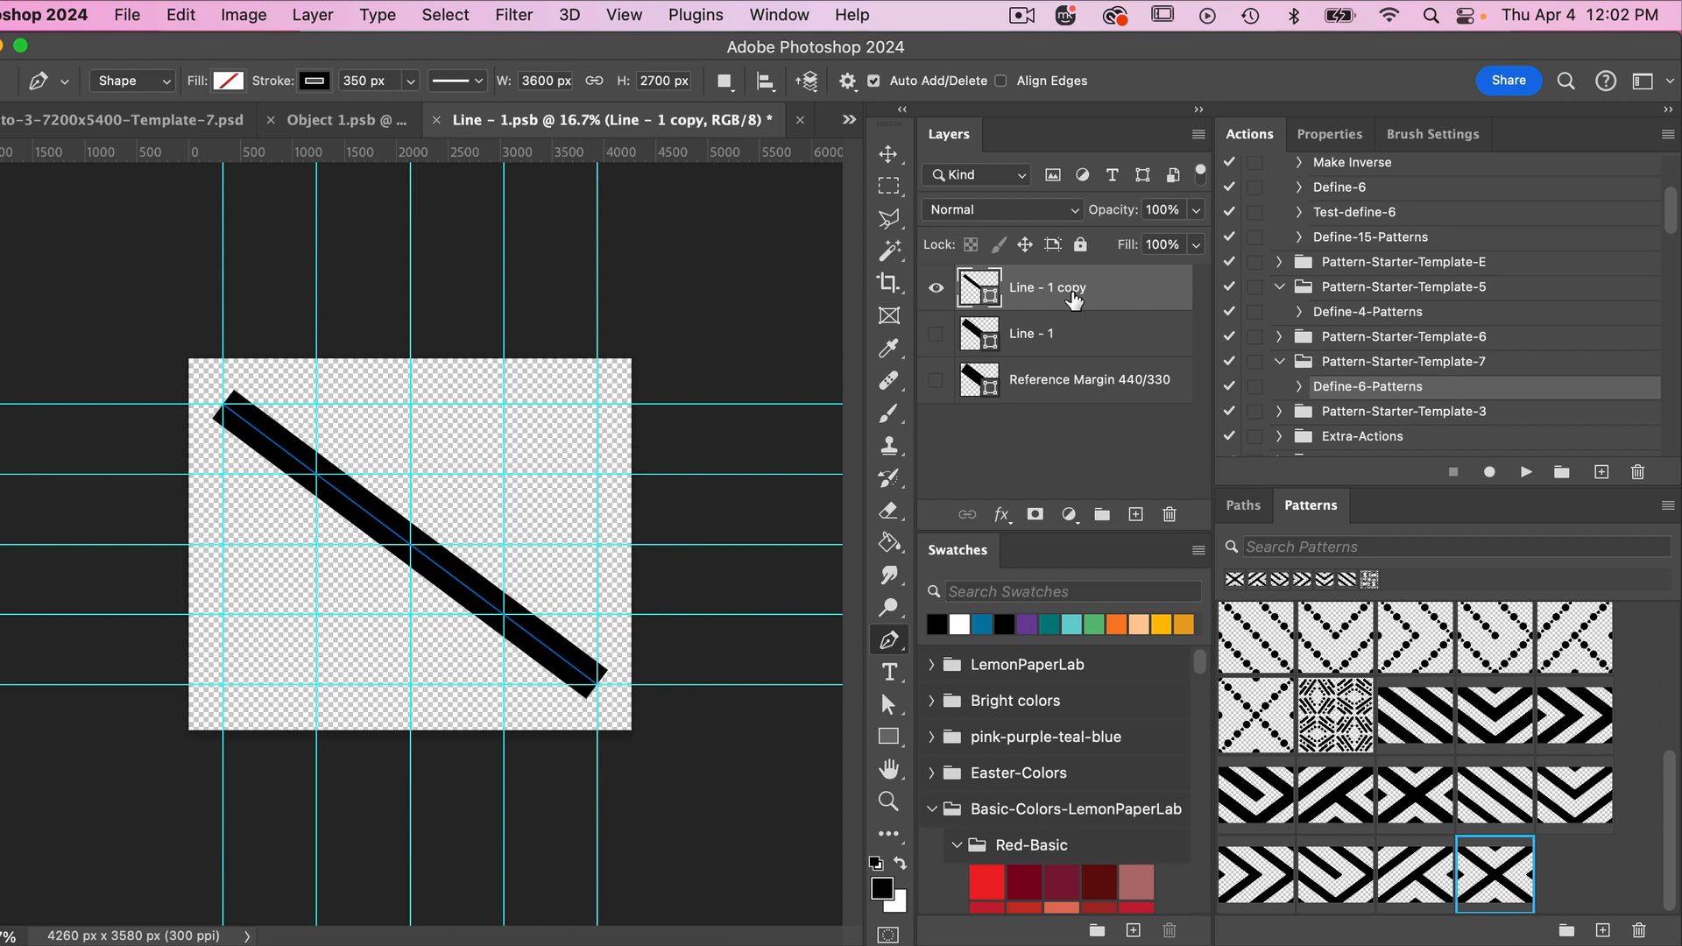
# - Duplicate the 350 px line, offset the copy parallel to the original, and center the pair on the canvas
pyautogui.press('super+j')
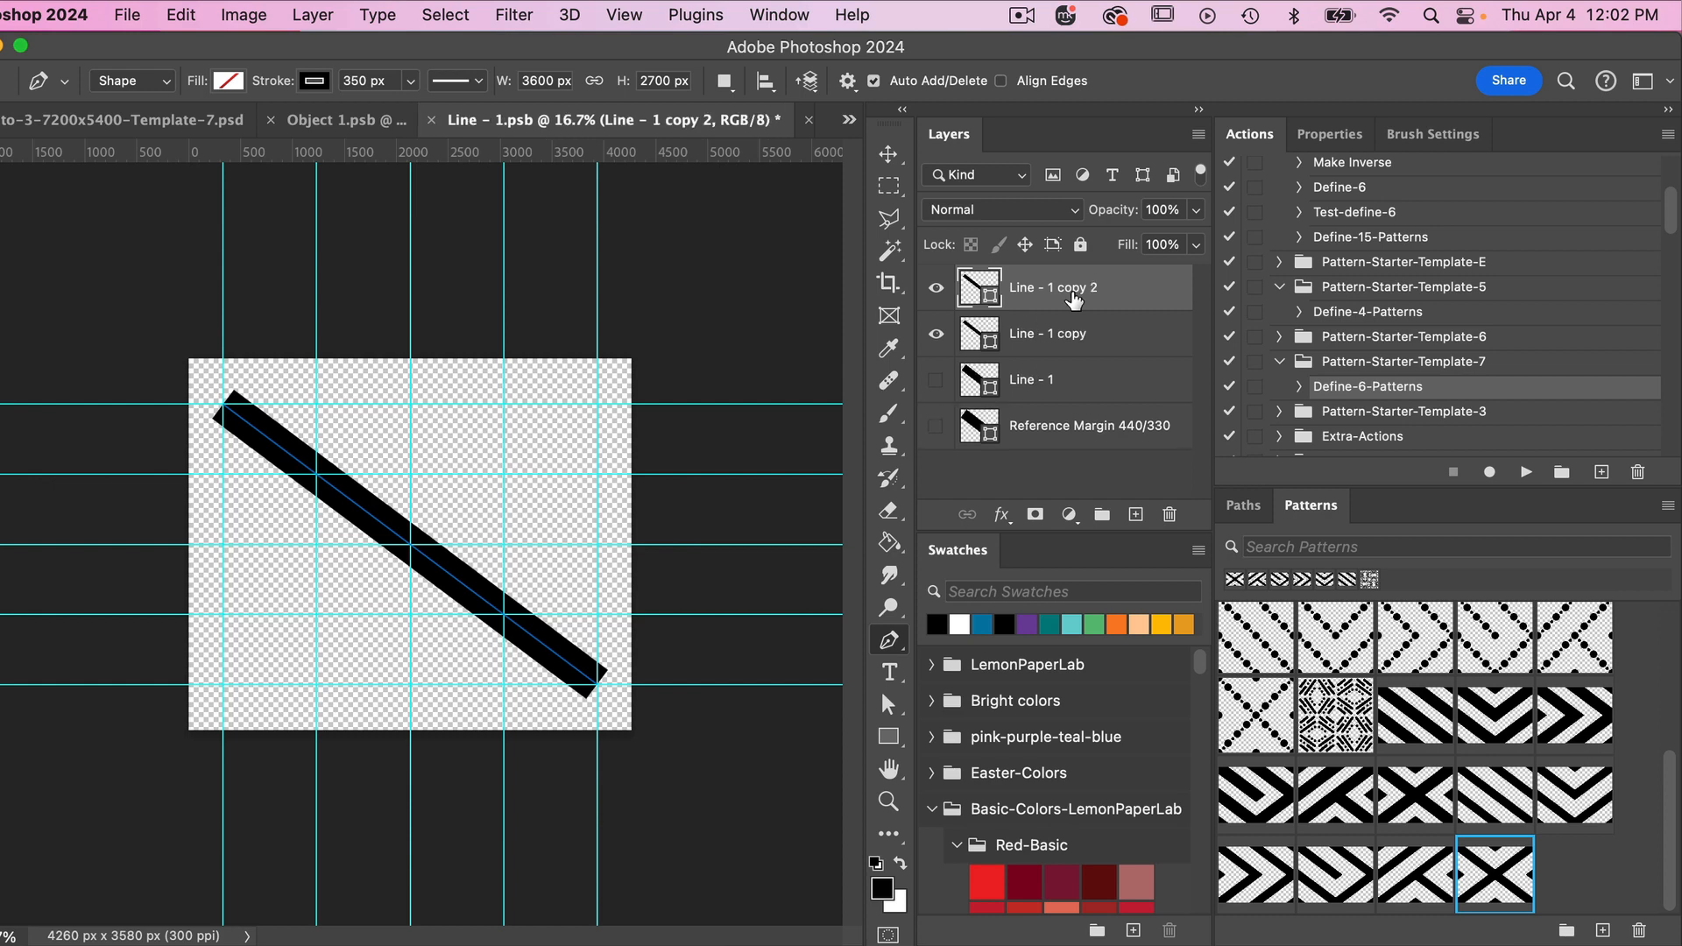
pyautogui.click(888, 154)
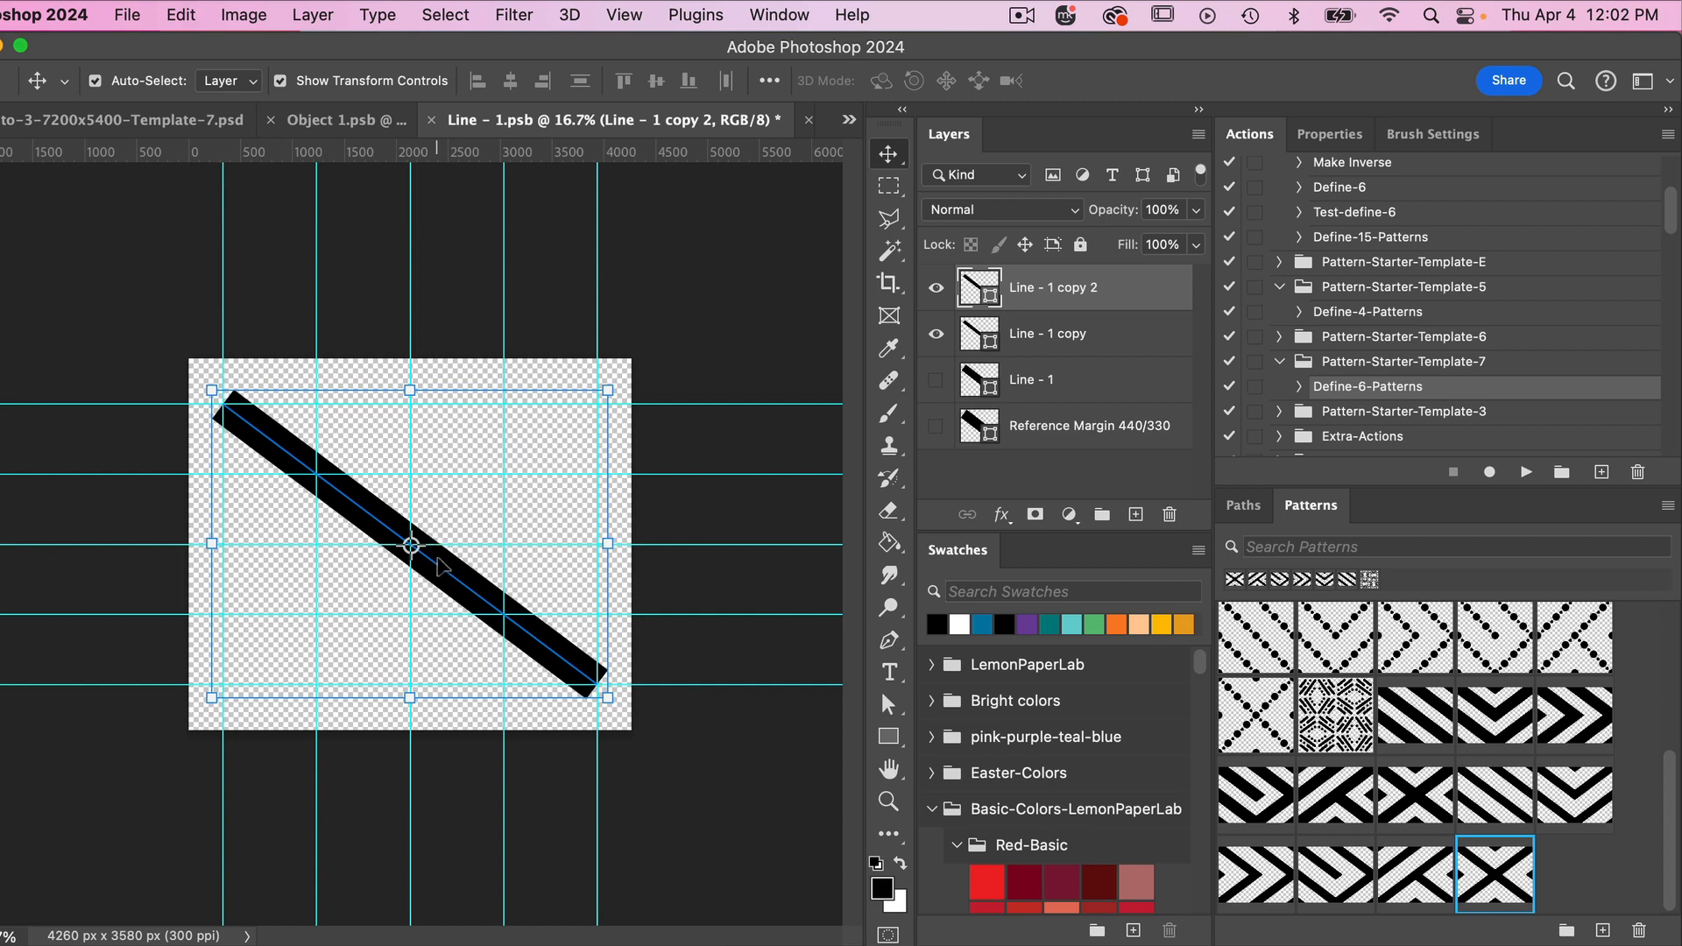
pyautogui.moveTo(436, 559); pyautogui.dragTo(479, 508)
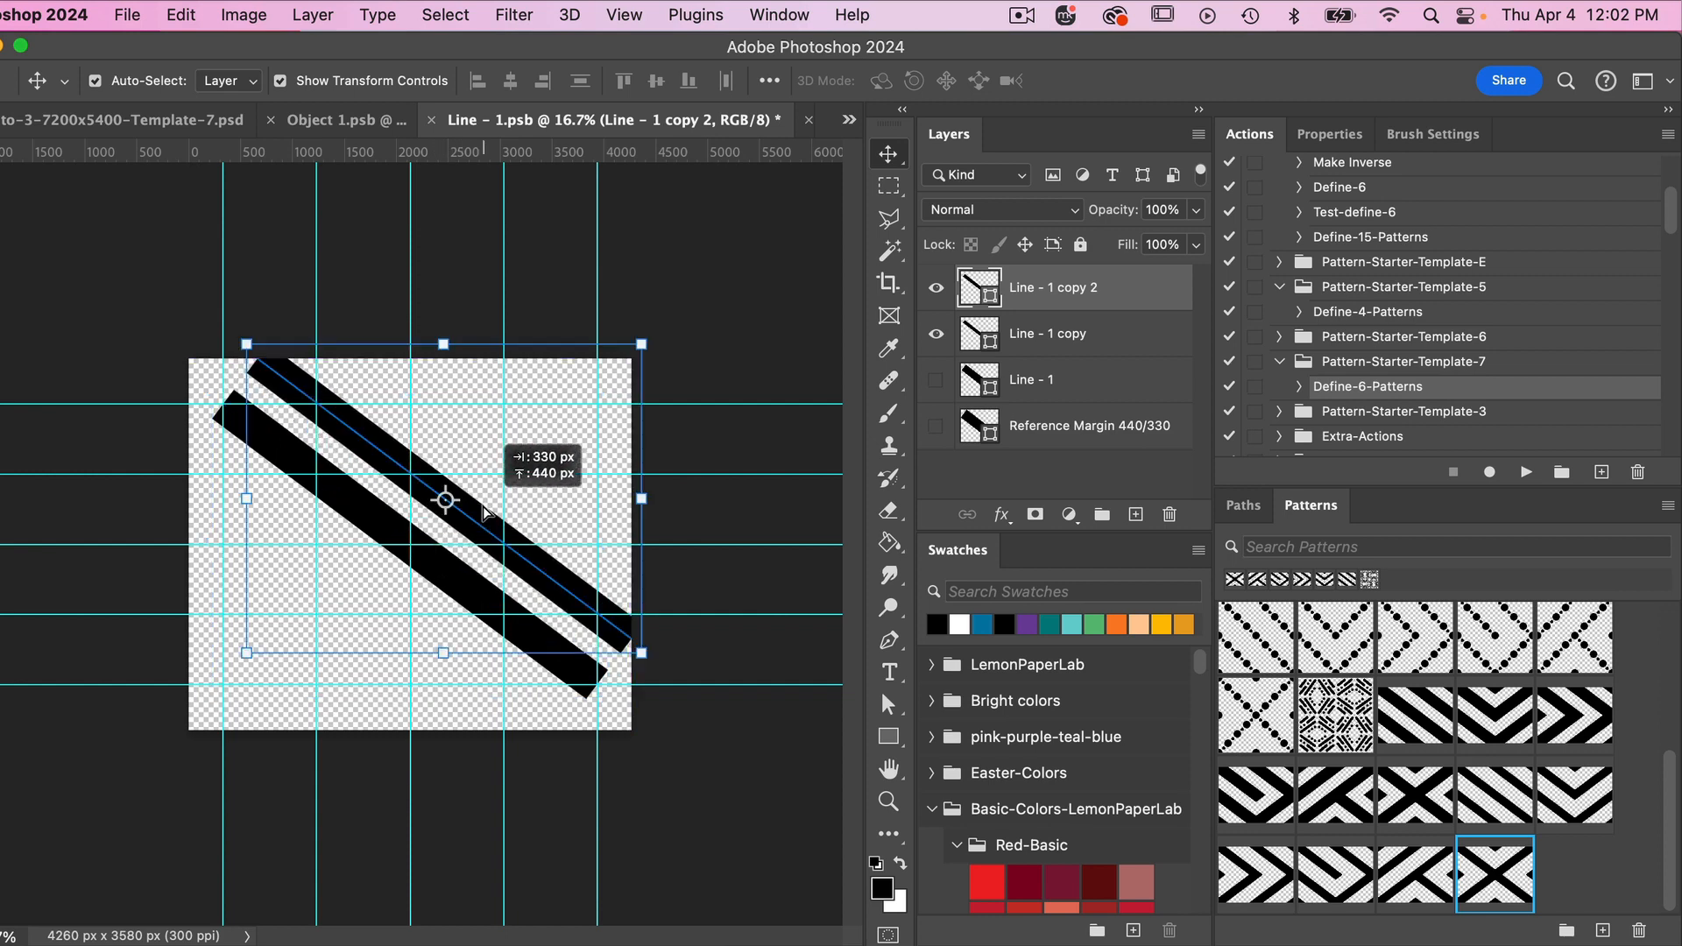
pyautogui.keyDown('shift'); pyautogui.click(1032, 344); pyautogui.keyUp('shift')
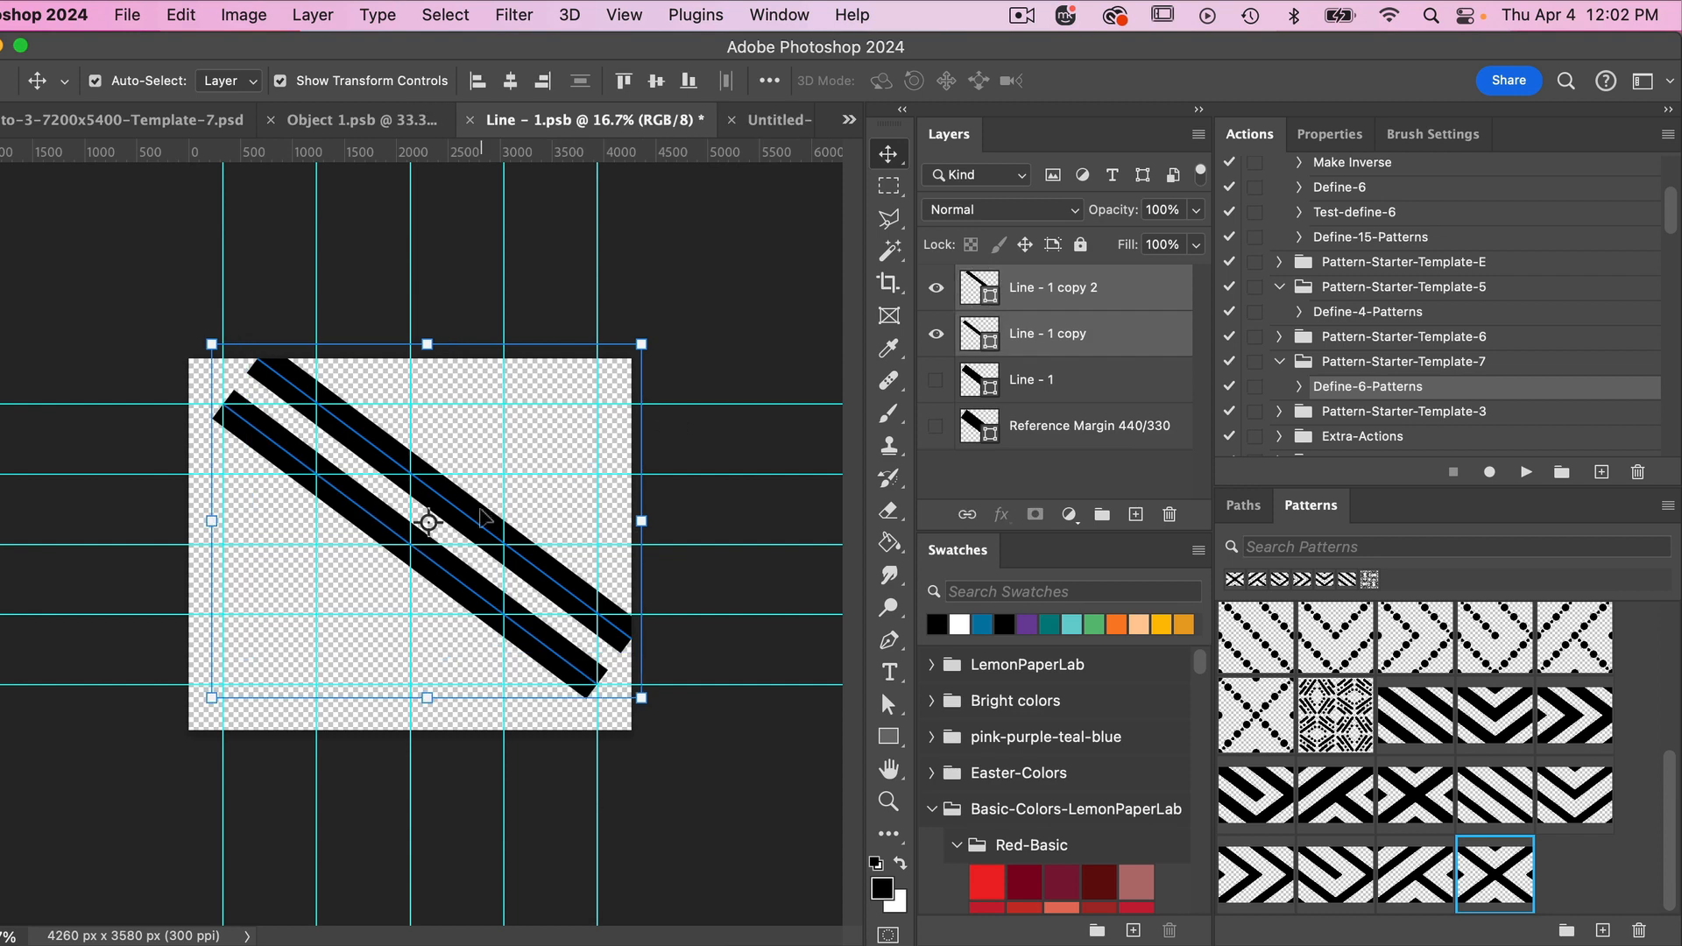
pyautogui.moveTo(479, 510); pyautogui.dragTo(468, 538)
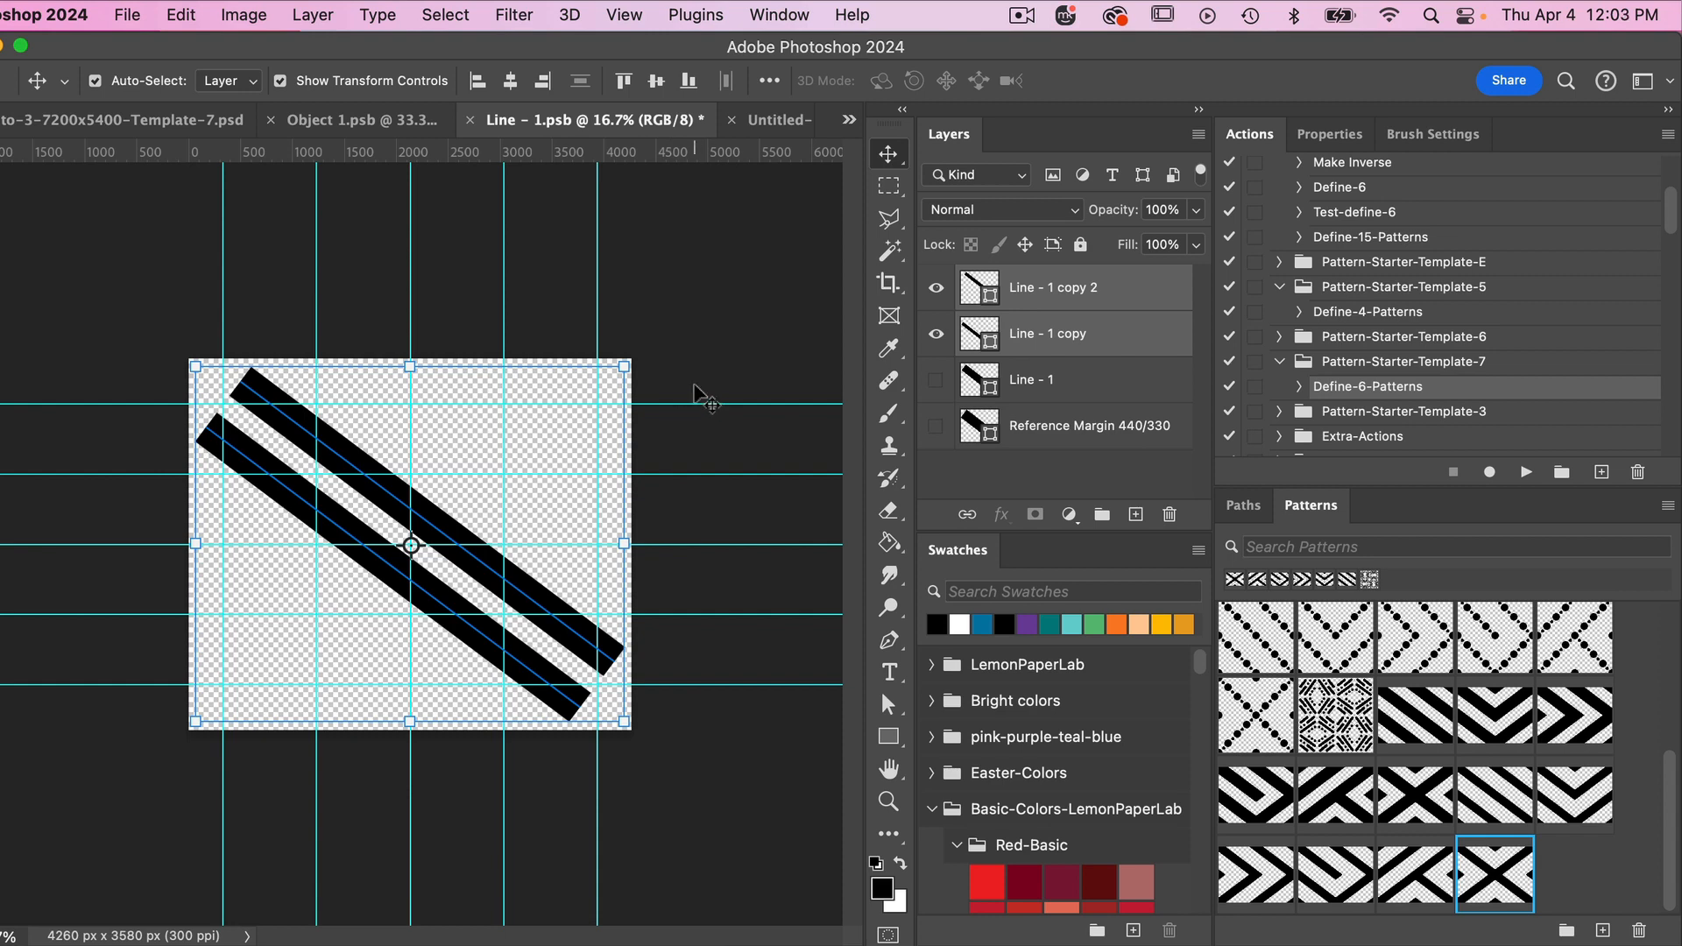
# - Save Line - 1.psb and Object 1.psb so the double stripe updates in the Template-7 document, and return to that document
pyautogui.press('super+s')
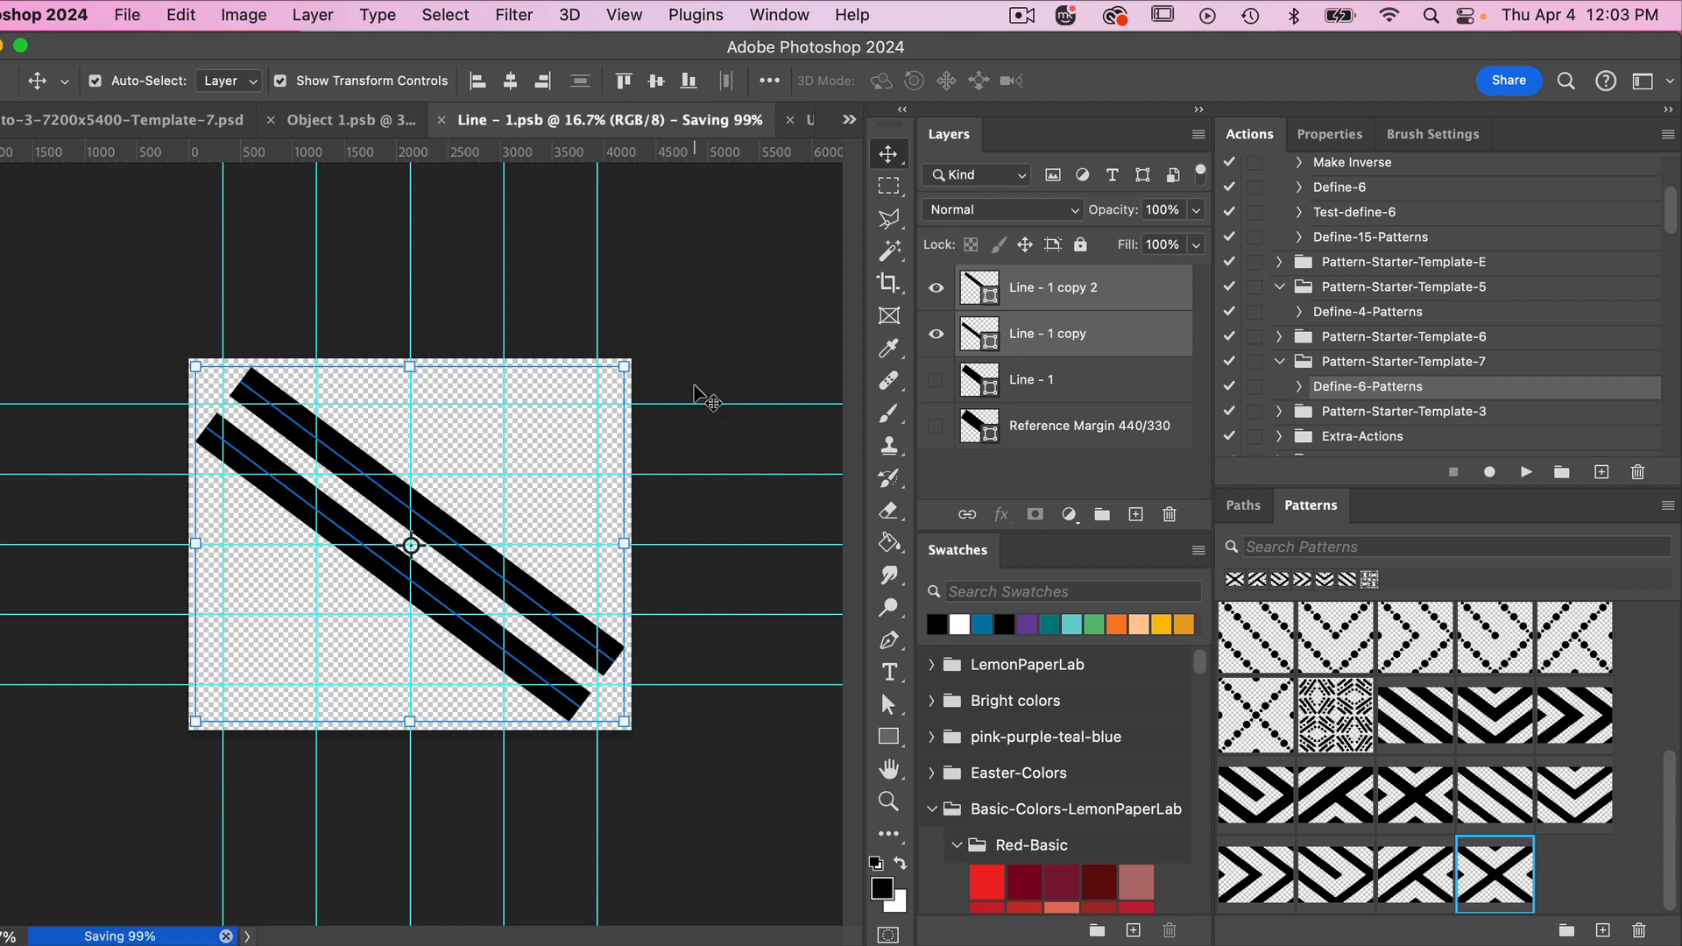
pyautogui.click(384, 120)
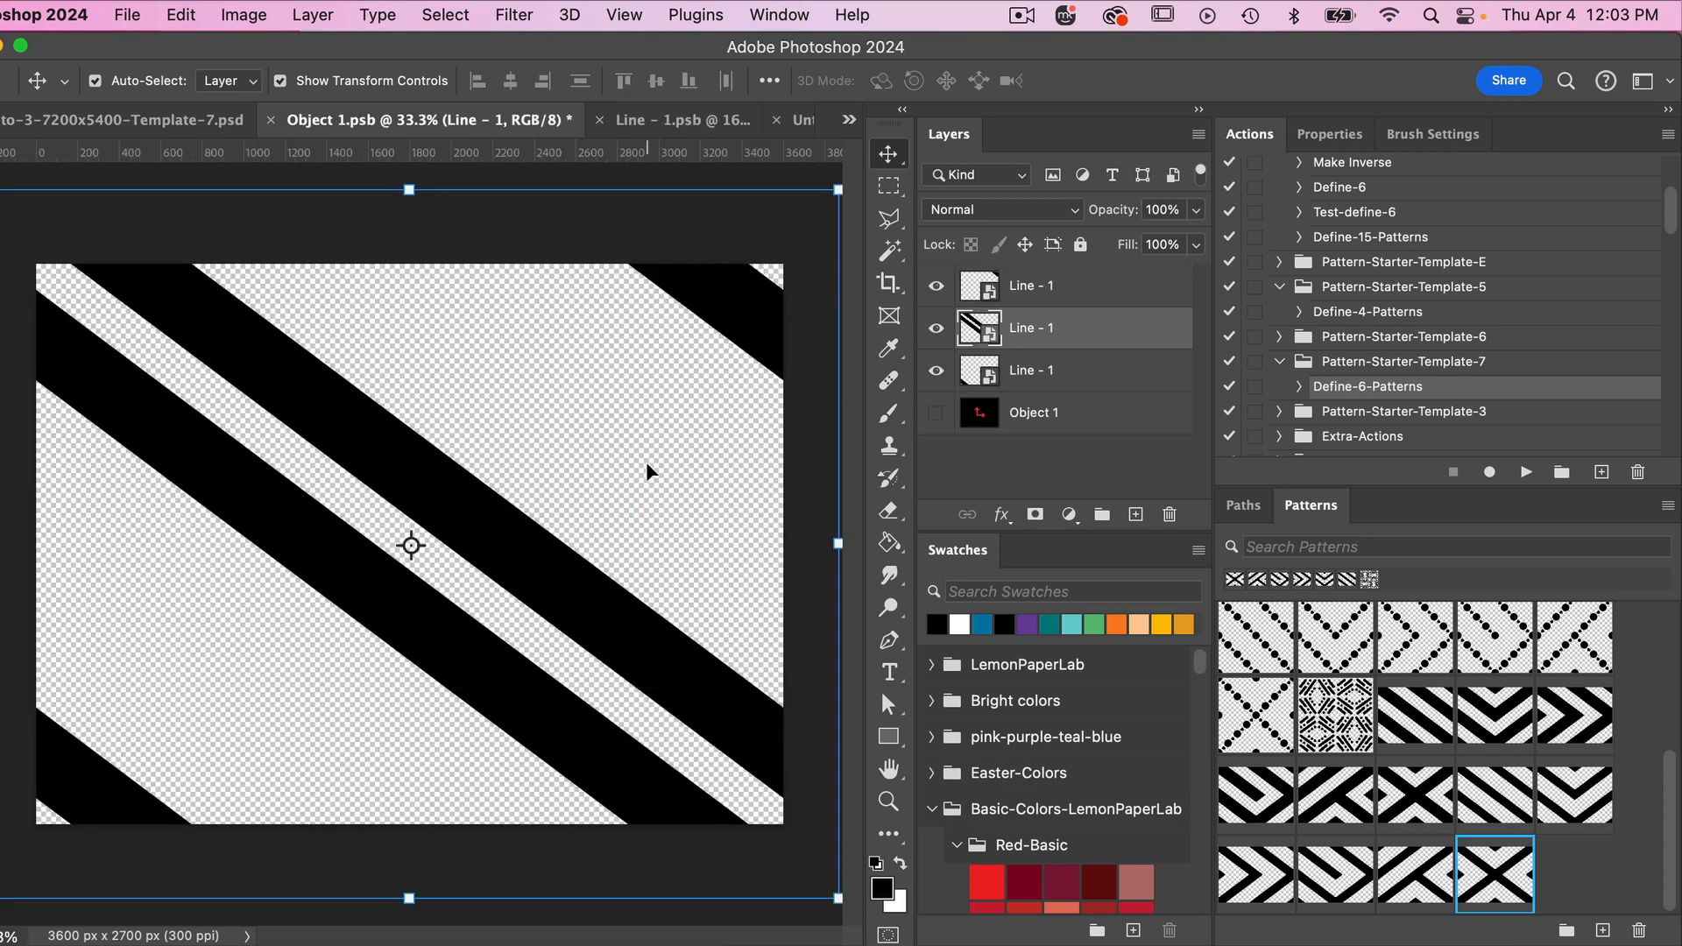
pyautogui.press('super+s')
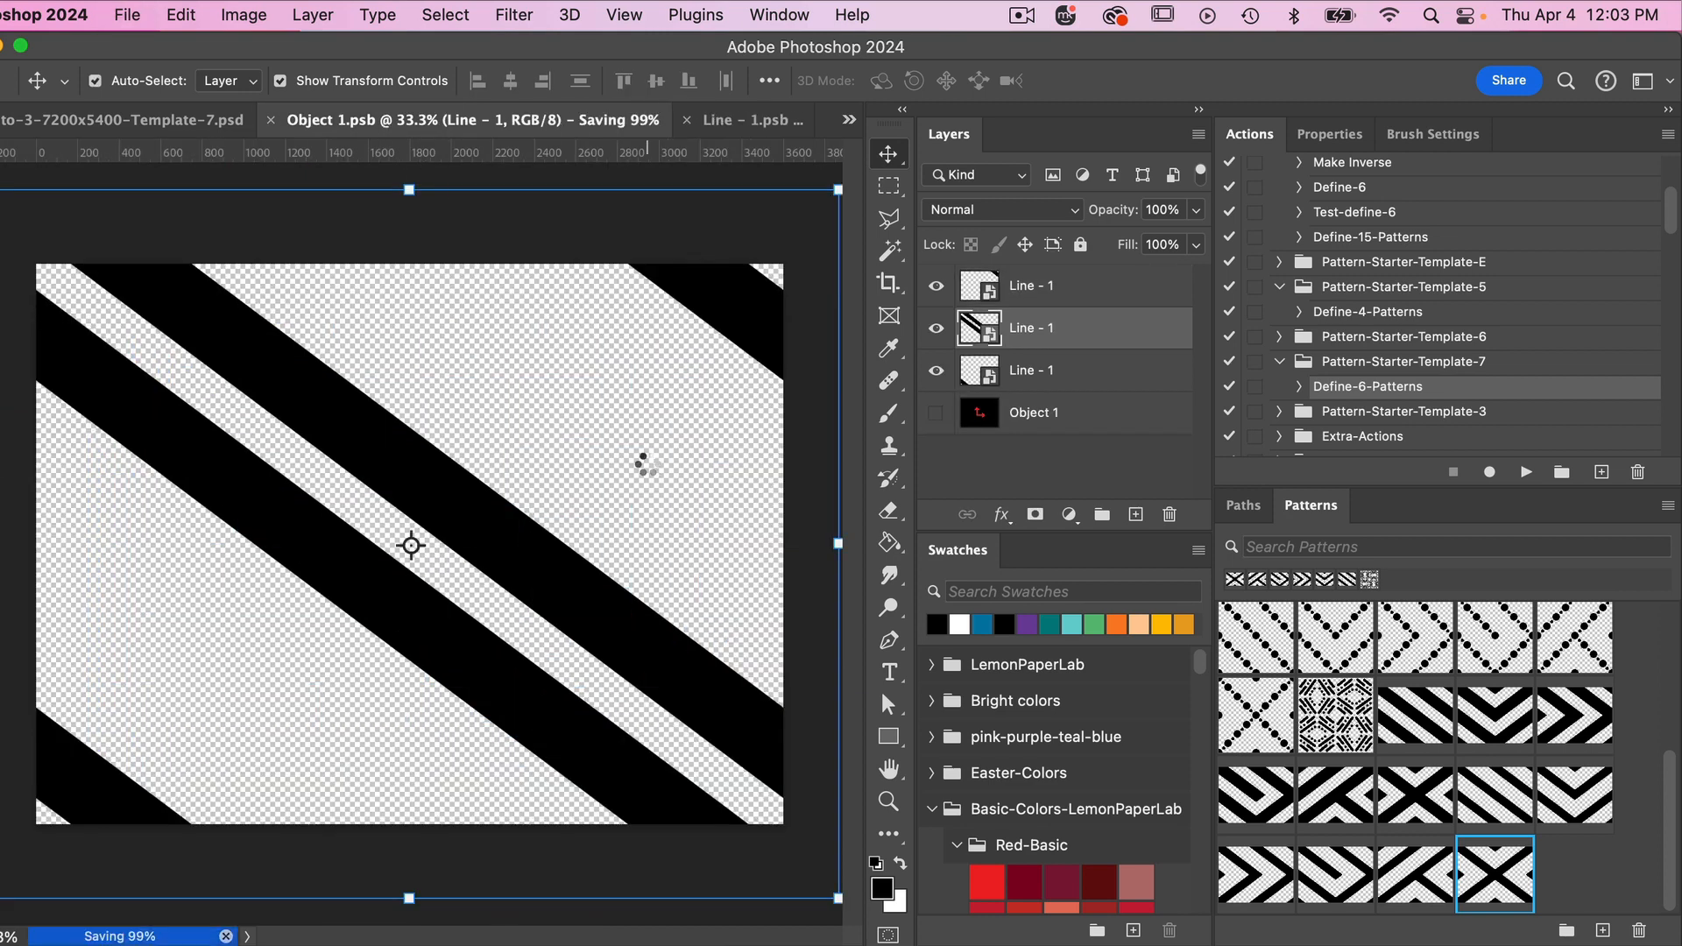
pyautogui.click(177, 118)
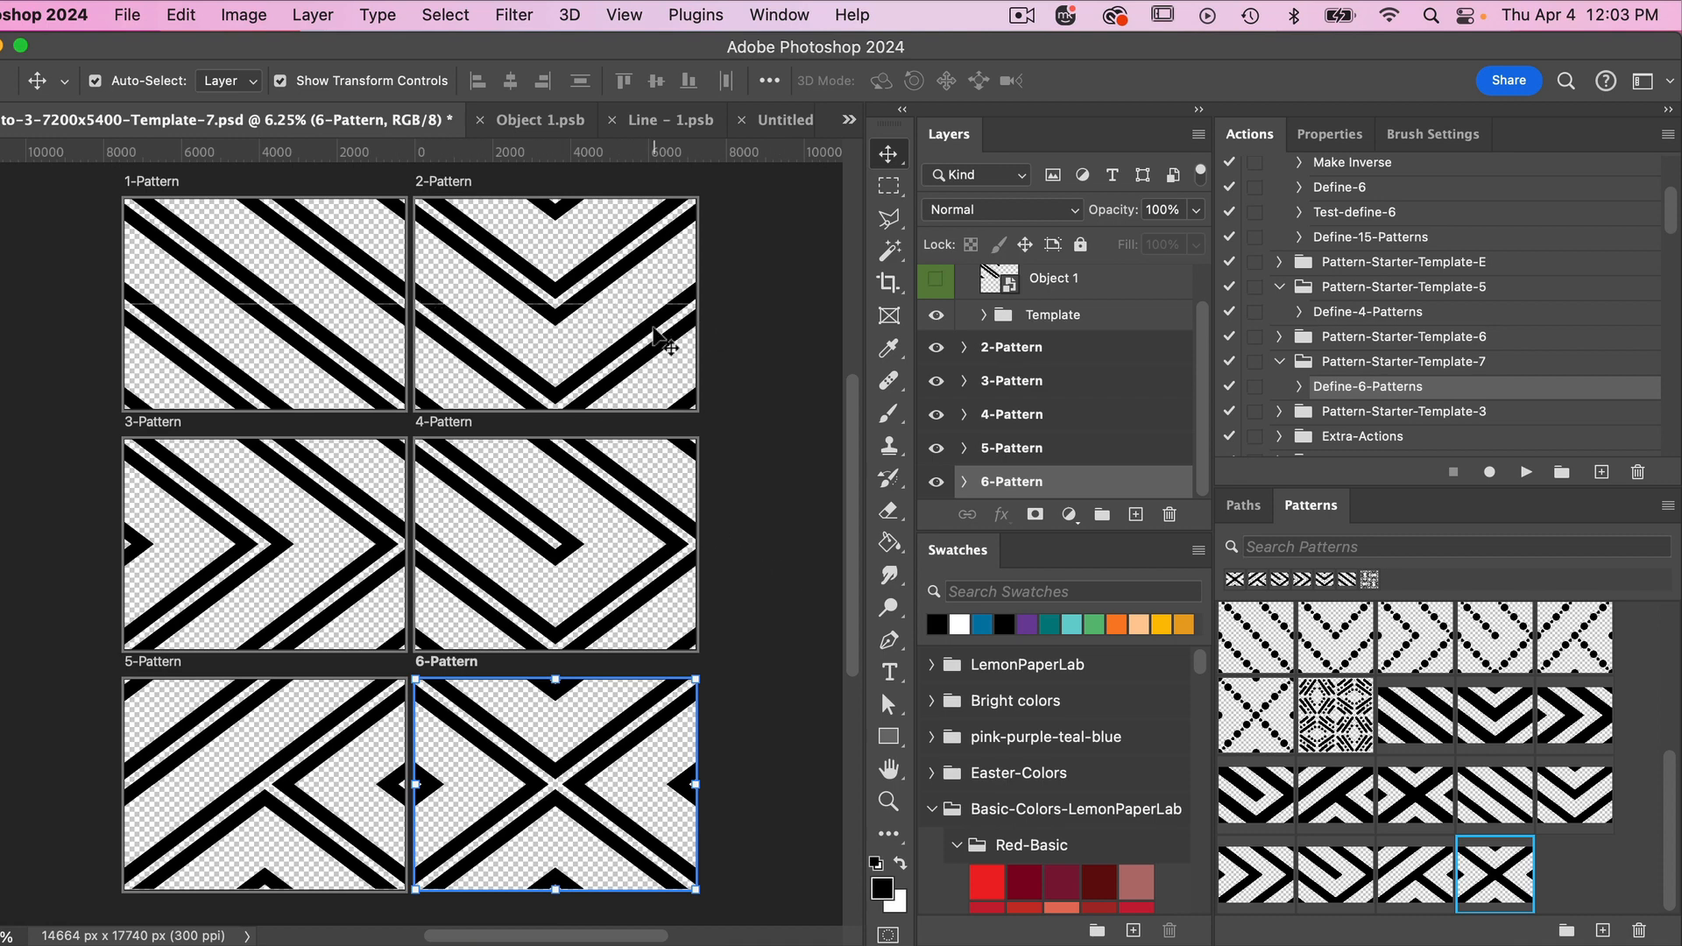
# - Examine the double-stripe artwork on the template's pattern artboards up close and as a whole
pyautogui.press('super+equal')
pyautogui.press('super+equal')
pyautogui.press('super+equal')
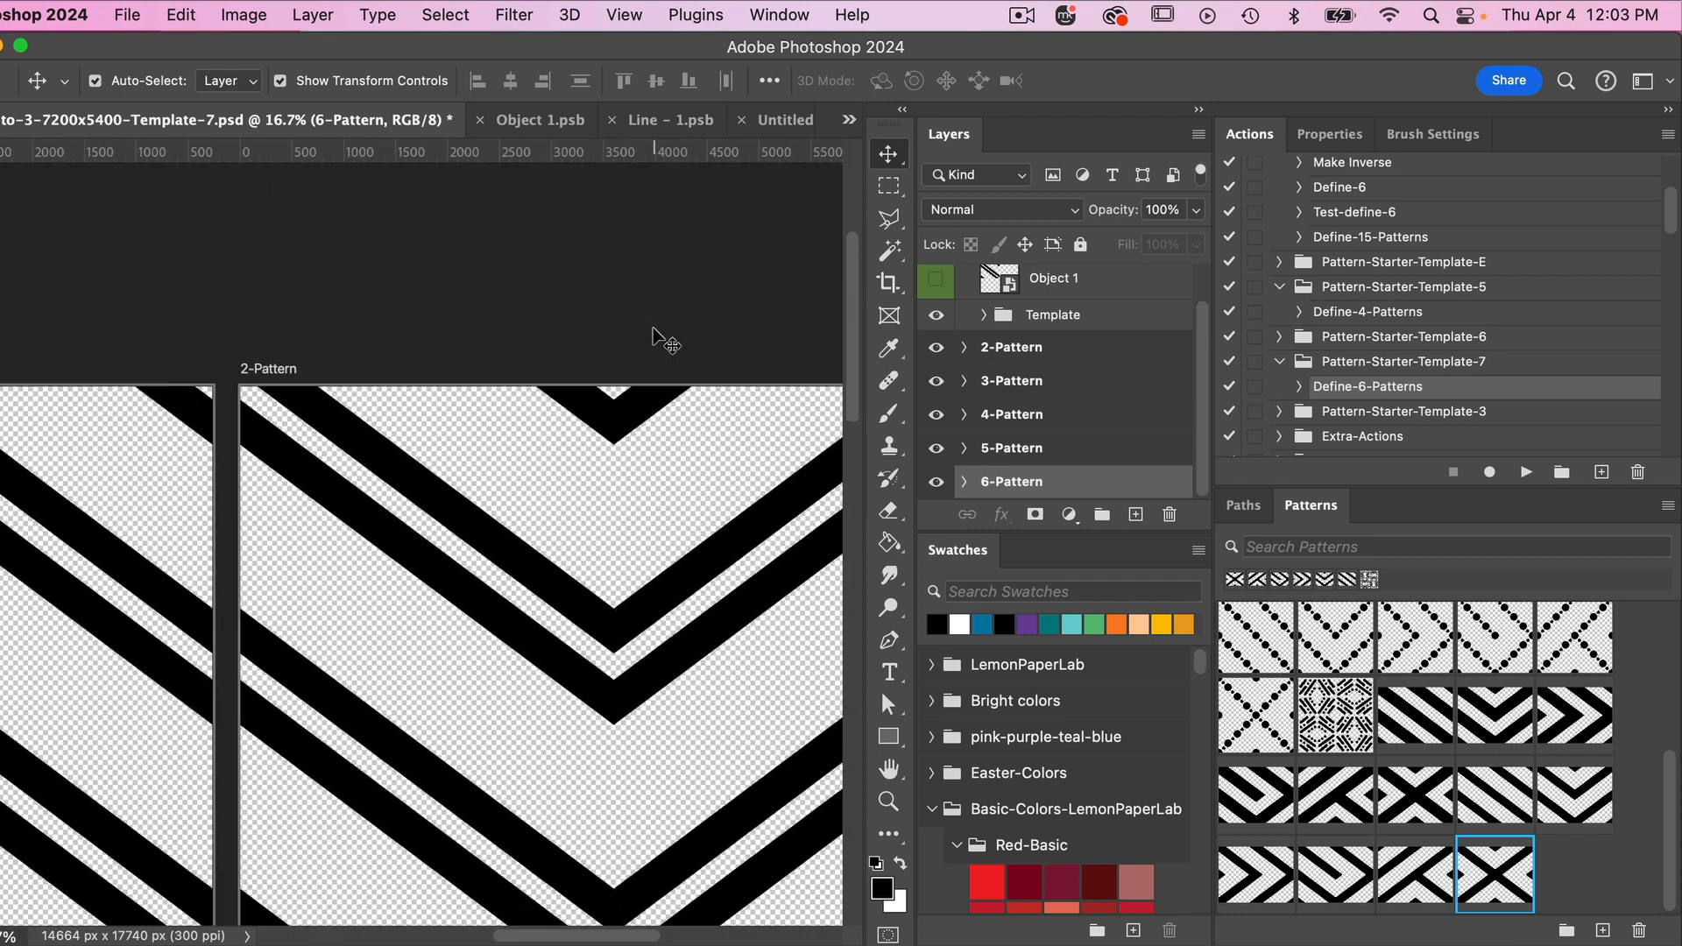
pyautogui.hscroll(5, 443, 739)
pyautogui.scroll(-3, 443, 739)
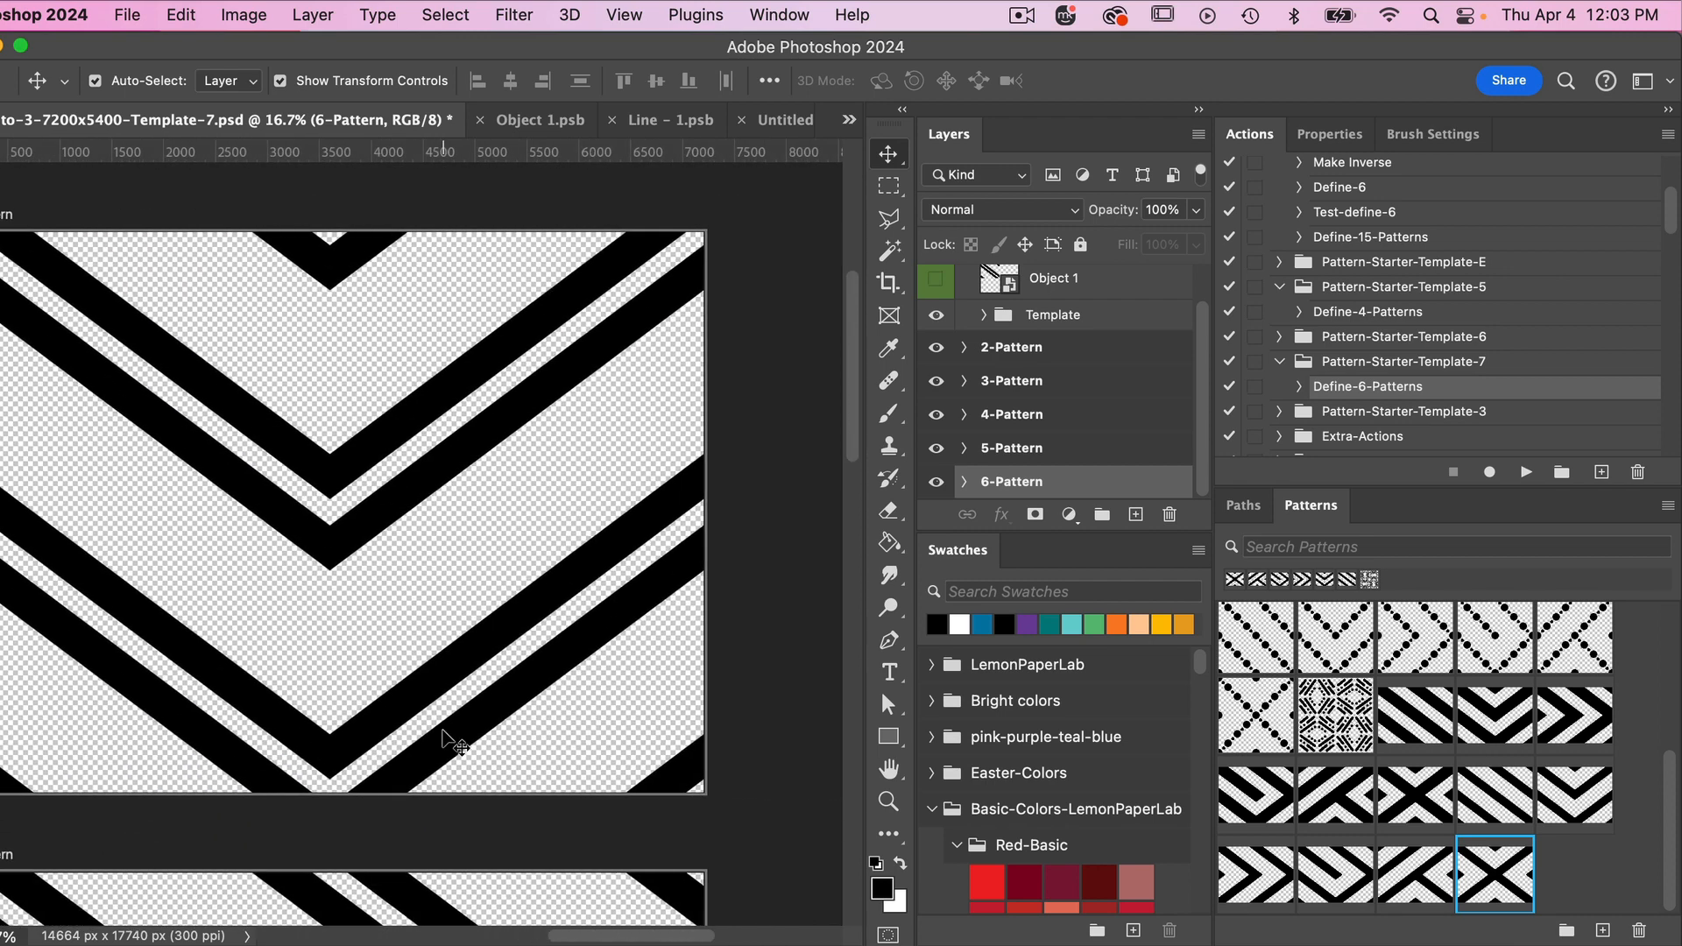
pyautogui.hscroll(-1, 443, 740)
pyautogui.press('super+minus')
pyautogui.press('super+minus')
pyautogui.press('super+minus')
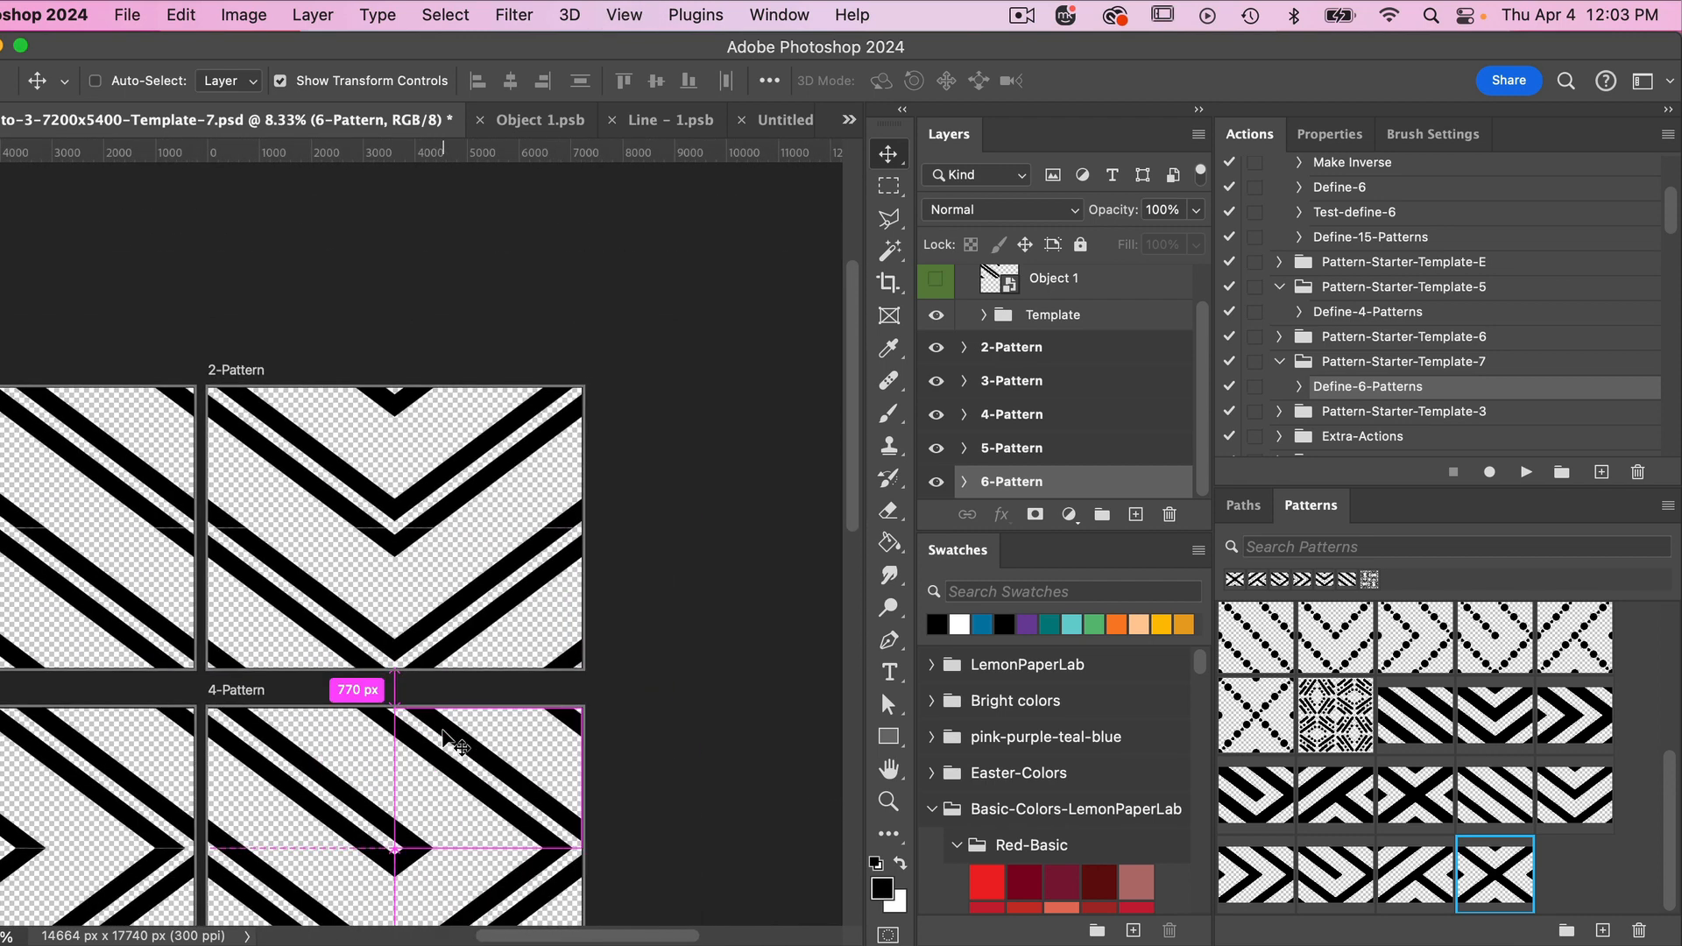
pyautogui.hscroll(1, 451, 740)
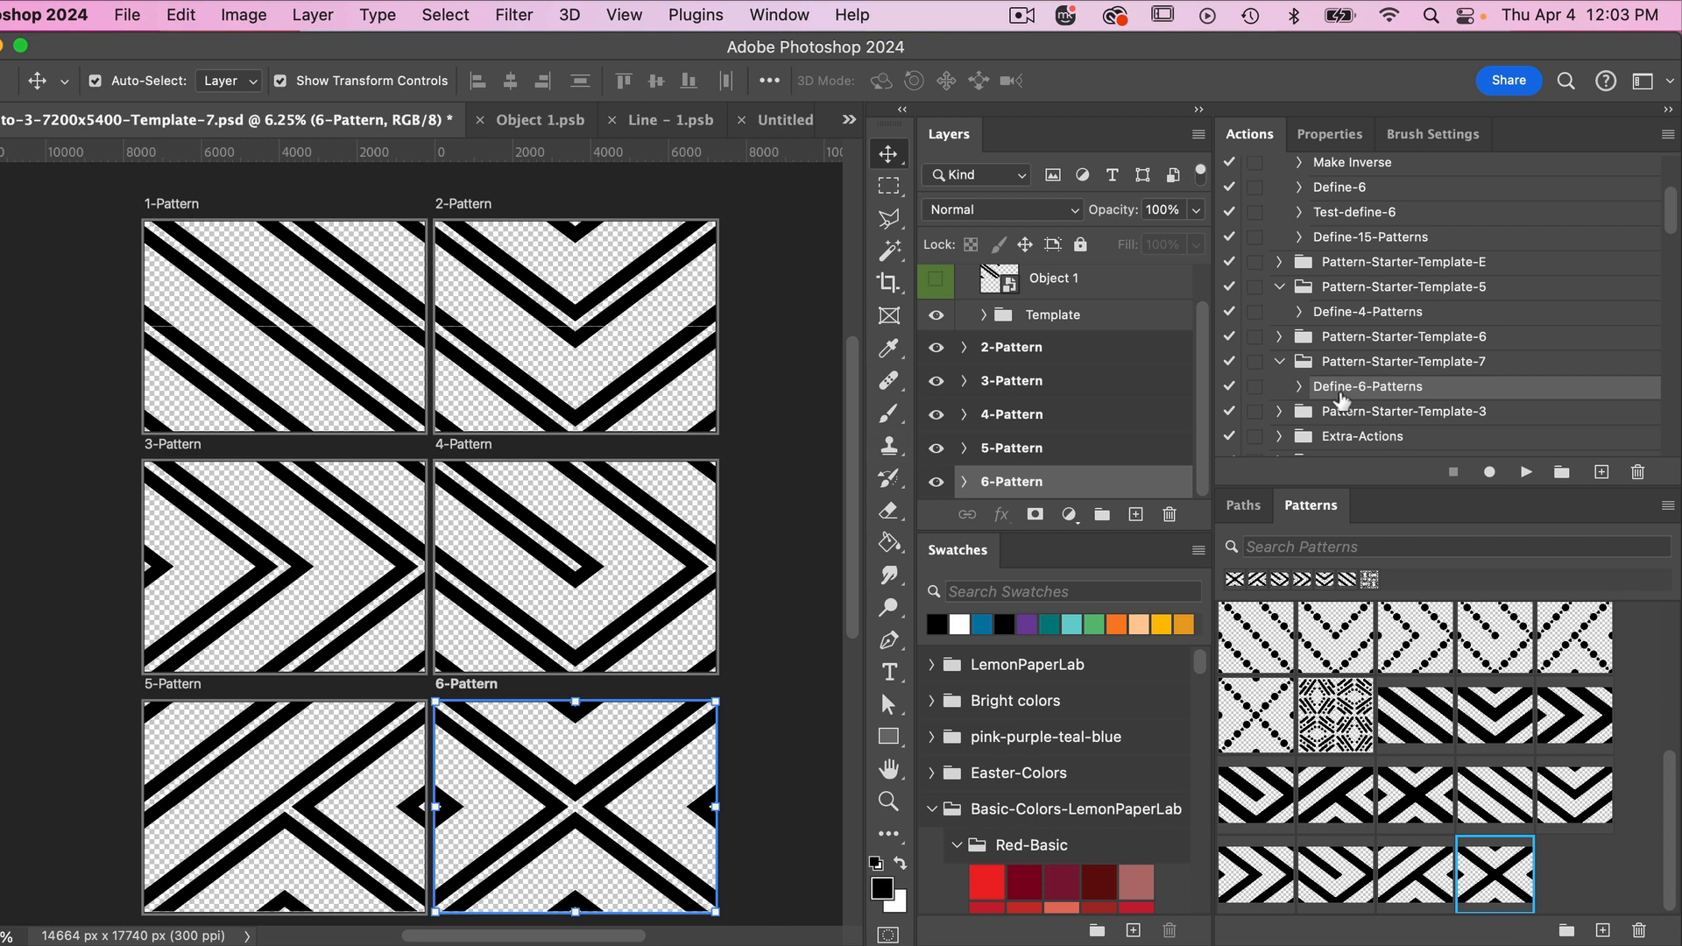
# - Run the Define-6-Patterns action on the template and apply the new double diagonal stripe to the pattern fill in Untitled-1
pyautogui.click(1524, 473)
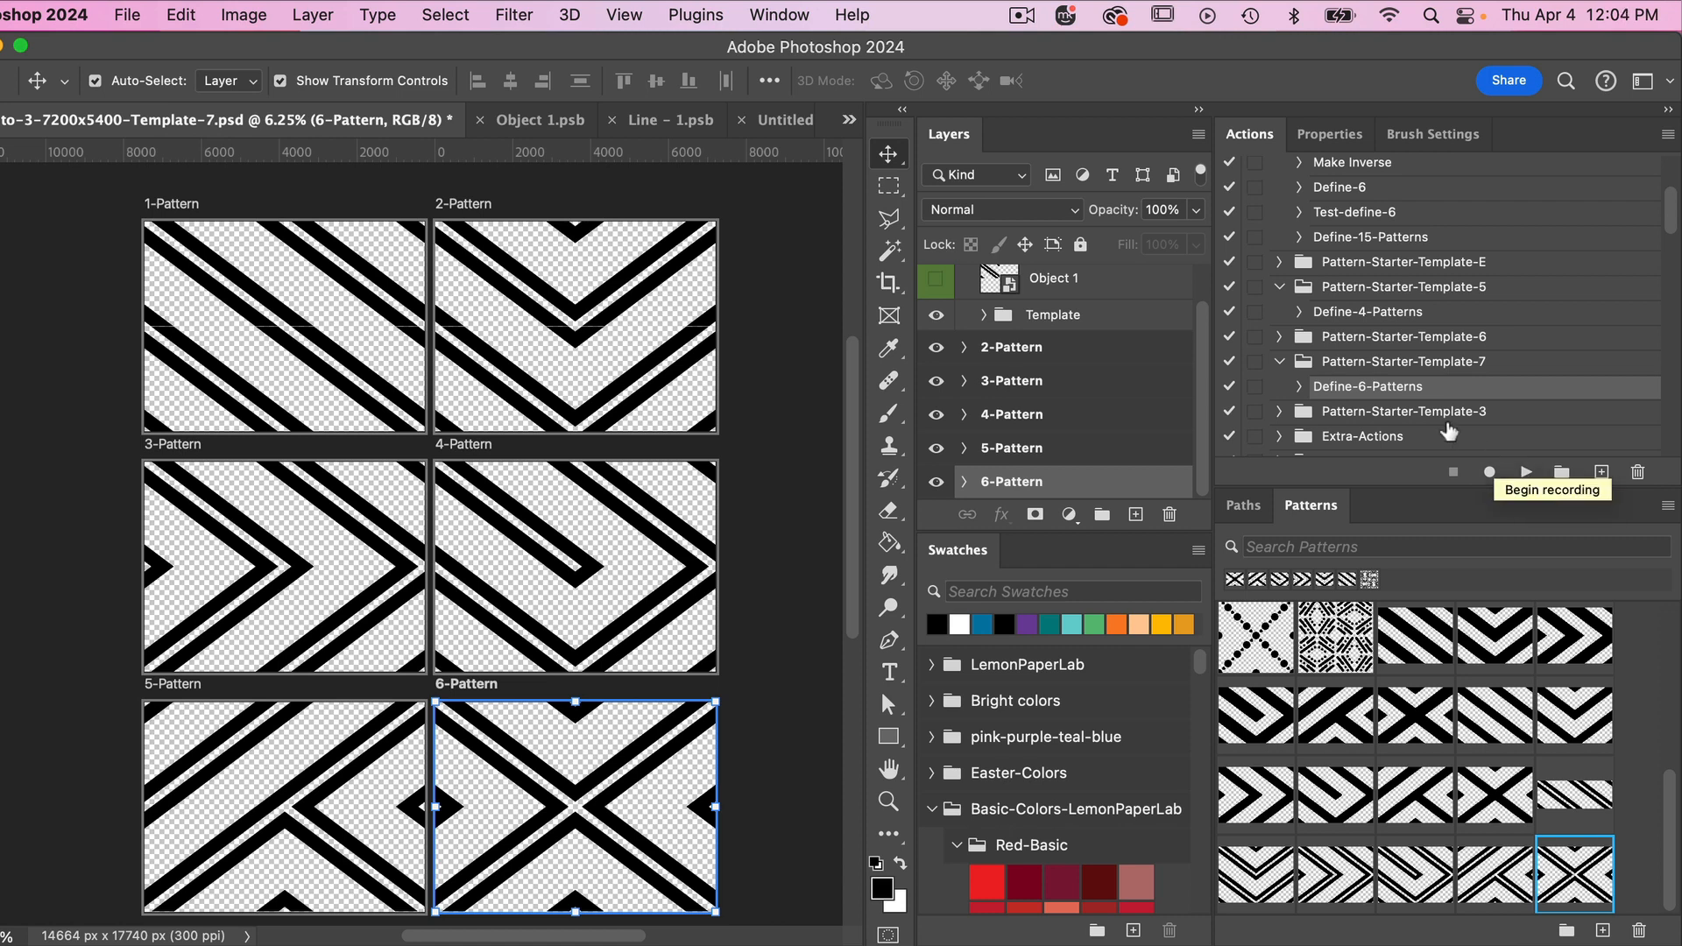
pyautogui.click(780, 122)
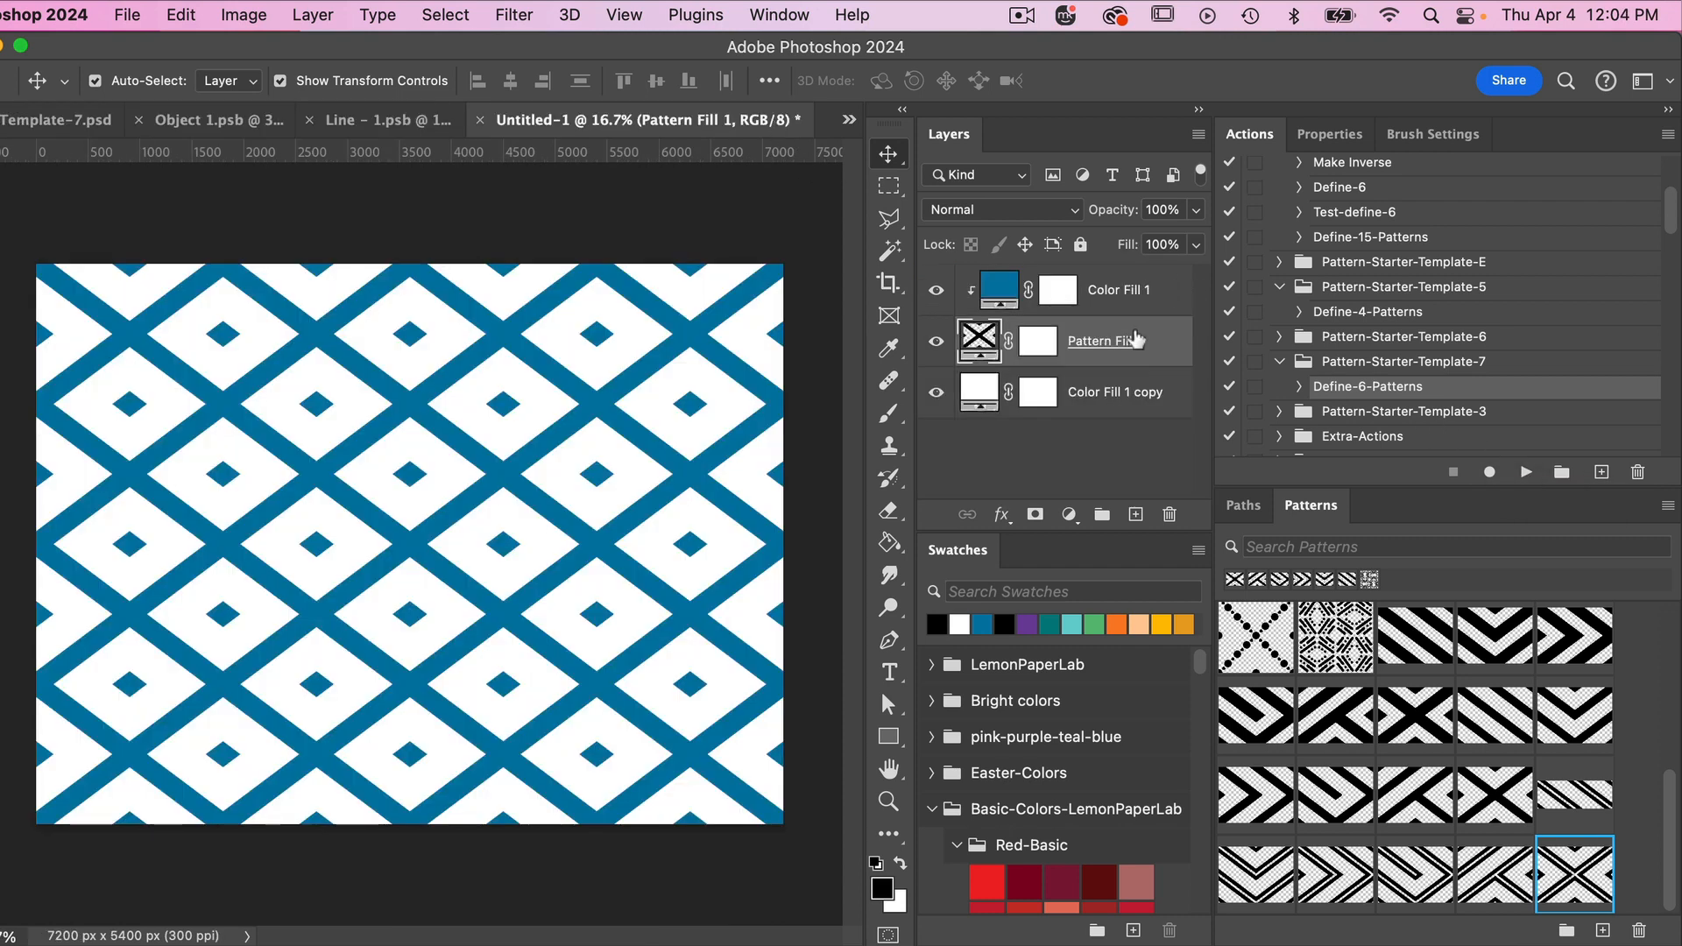
pyautogui.click(1574, 795)
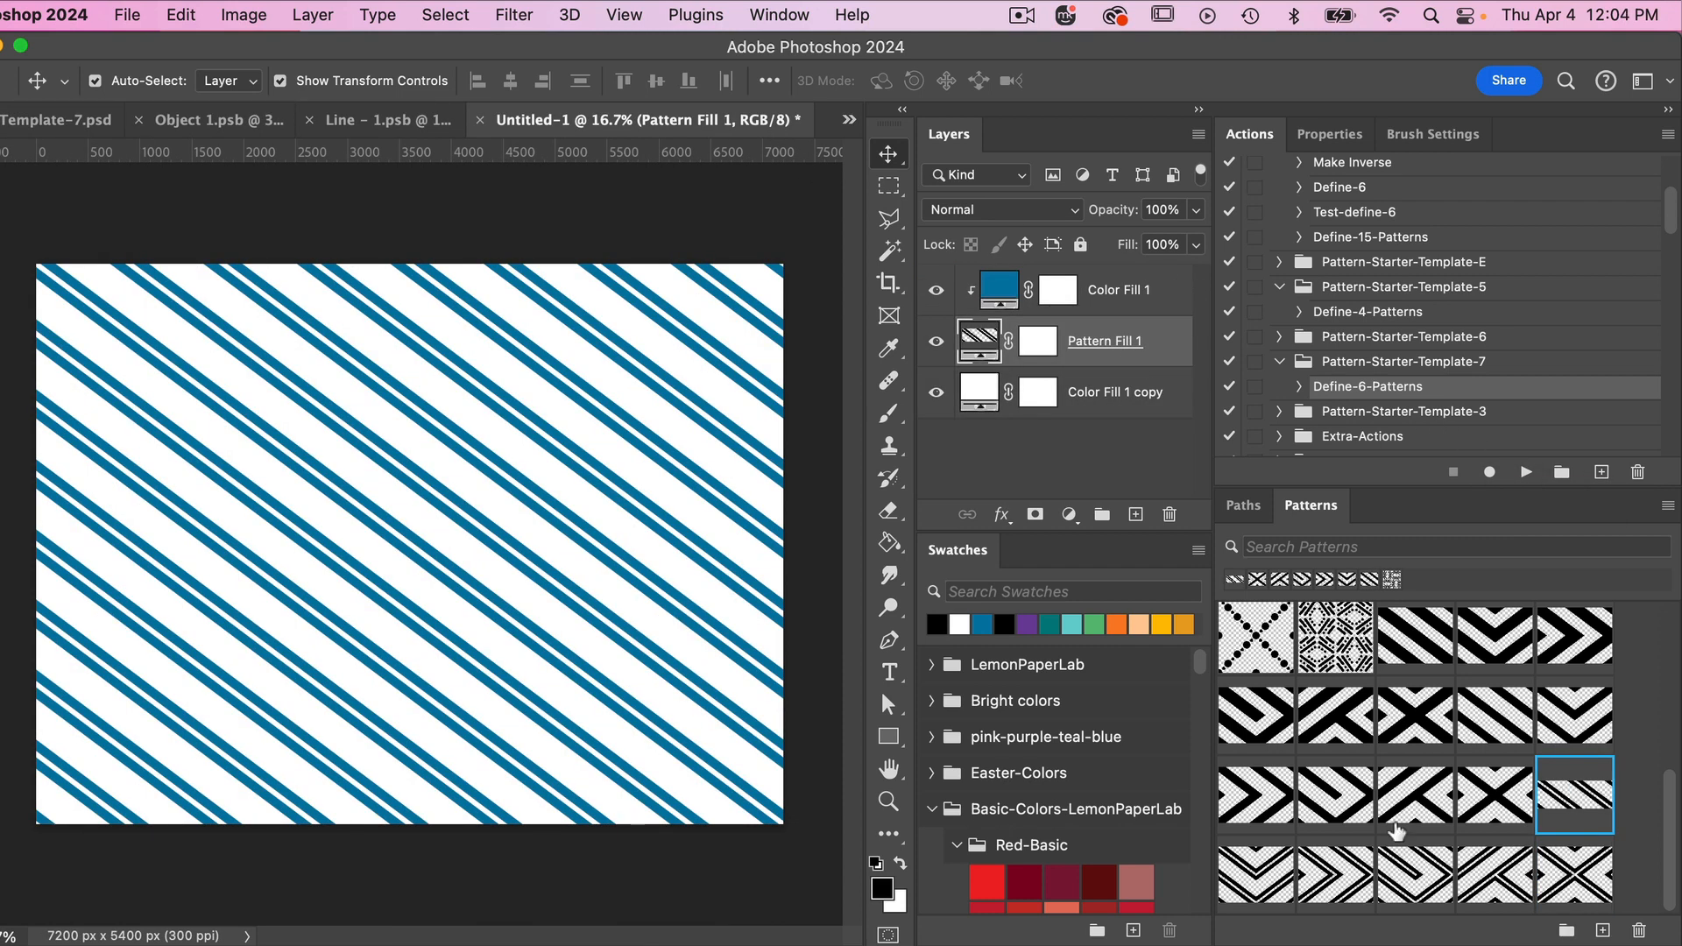
# - Switch the pattern fill through the new double-stripe chevron and sideways zigzag patterns to the interlocking diagonal pattern
pyautogui.click(1262, 876)
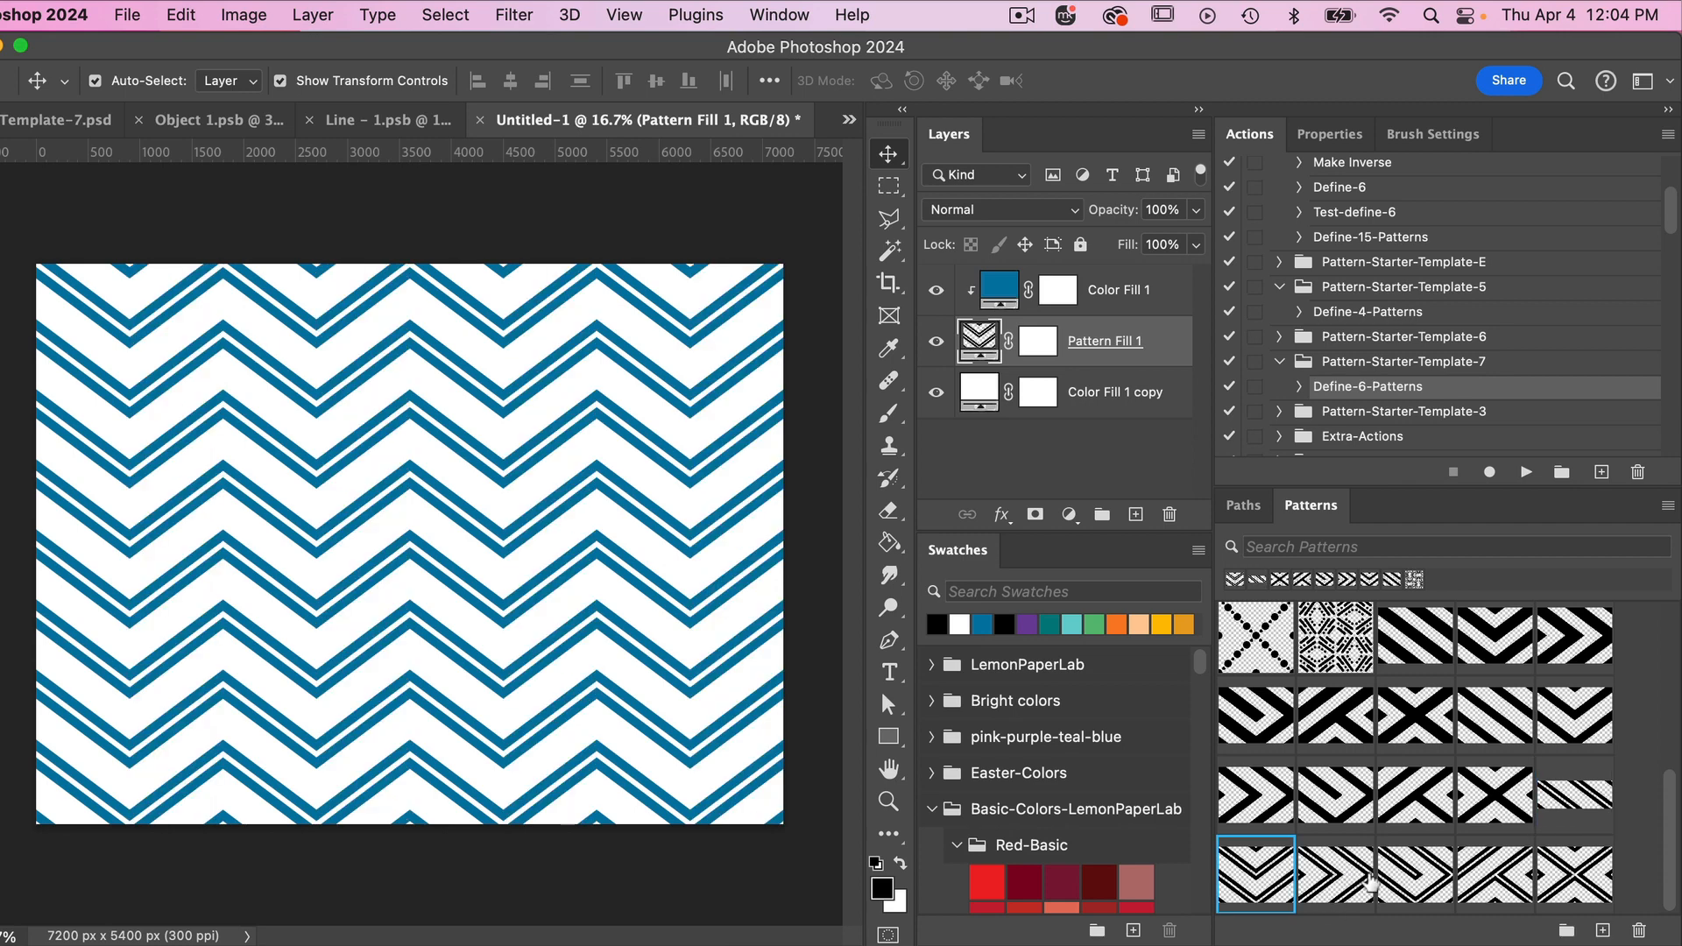
pyautogui.click(1338, 876)
pyautogui.click(1419, 878)
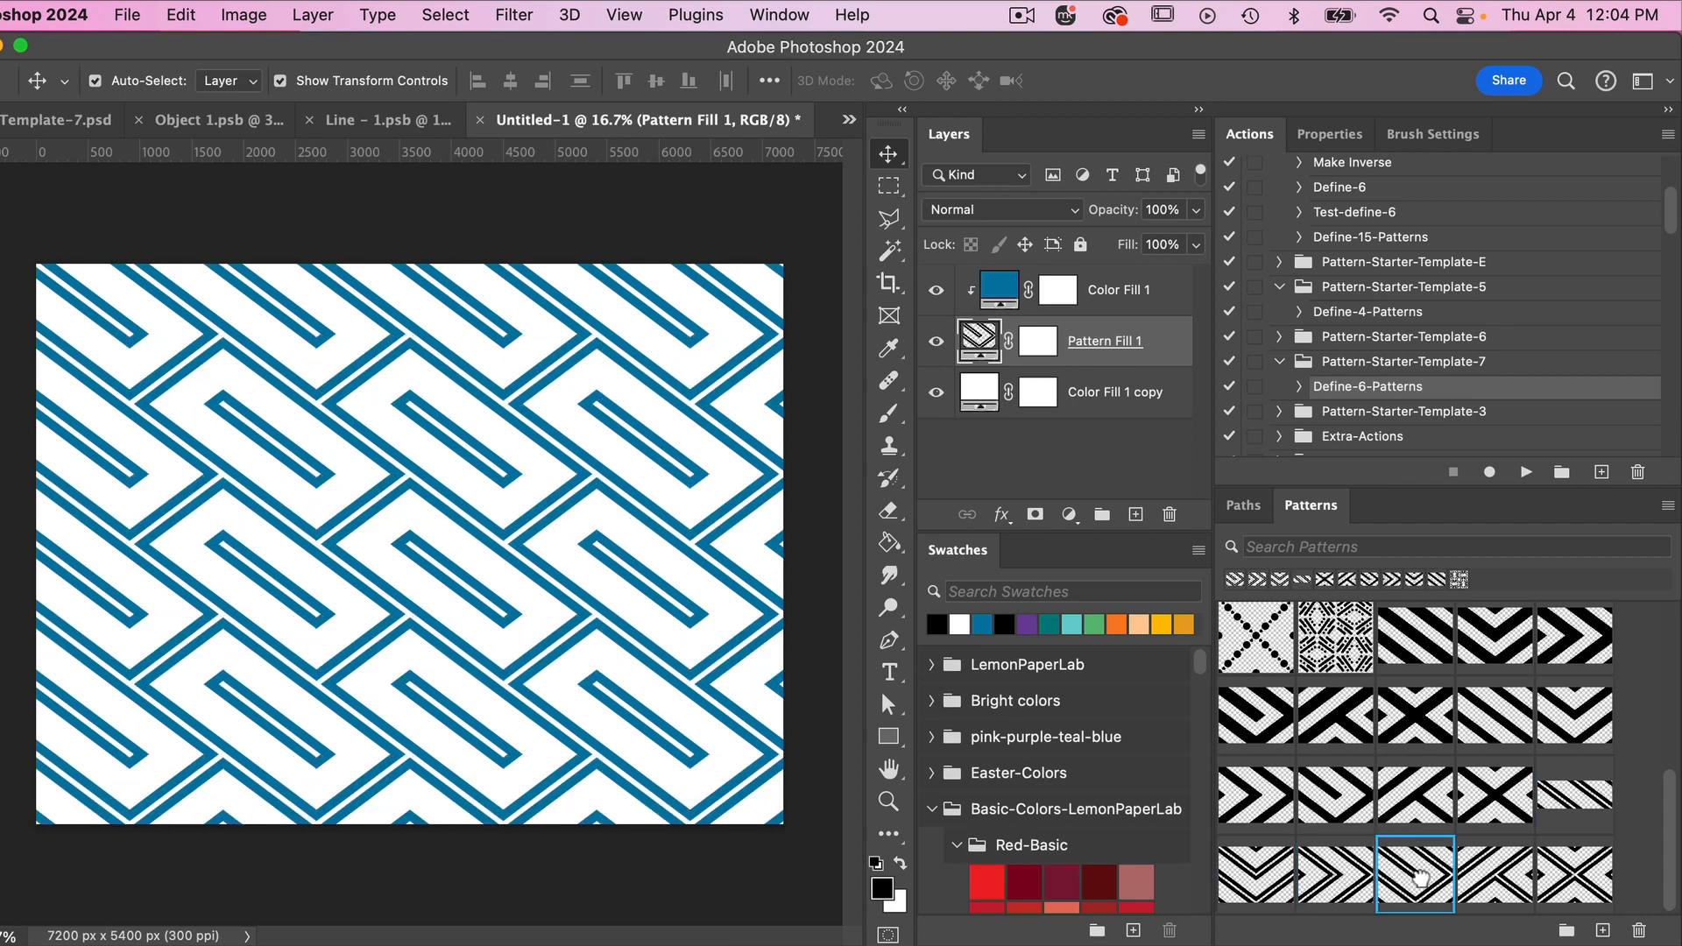
# - Switch the pattern fill through the new opposite-direction interlocking diagonal pattern to the new double-stripe diamond pattern
pyautogui.click(1495, 876)
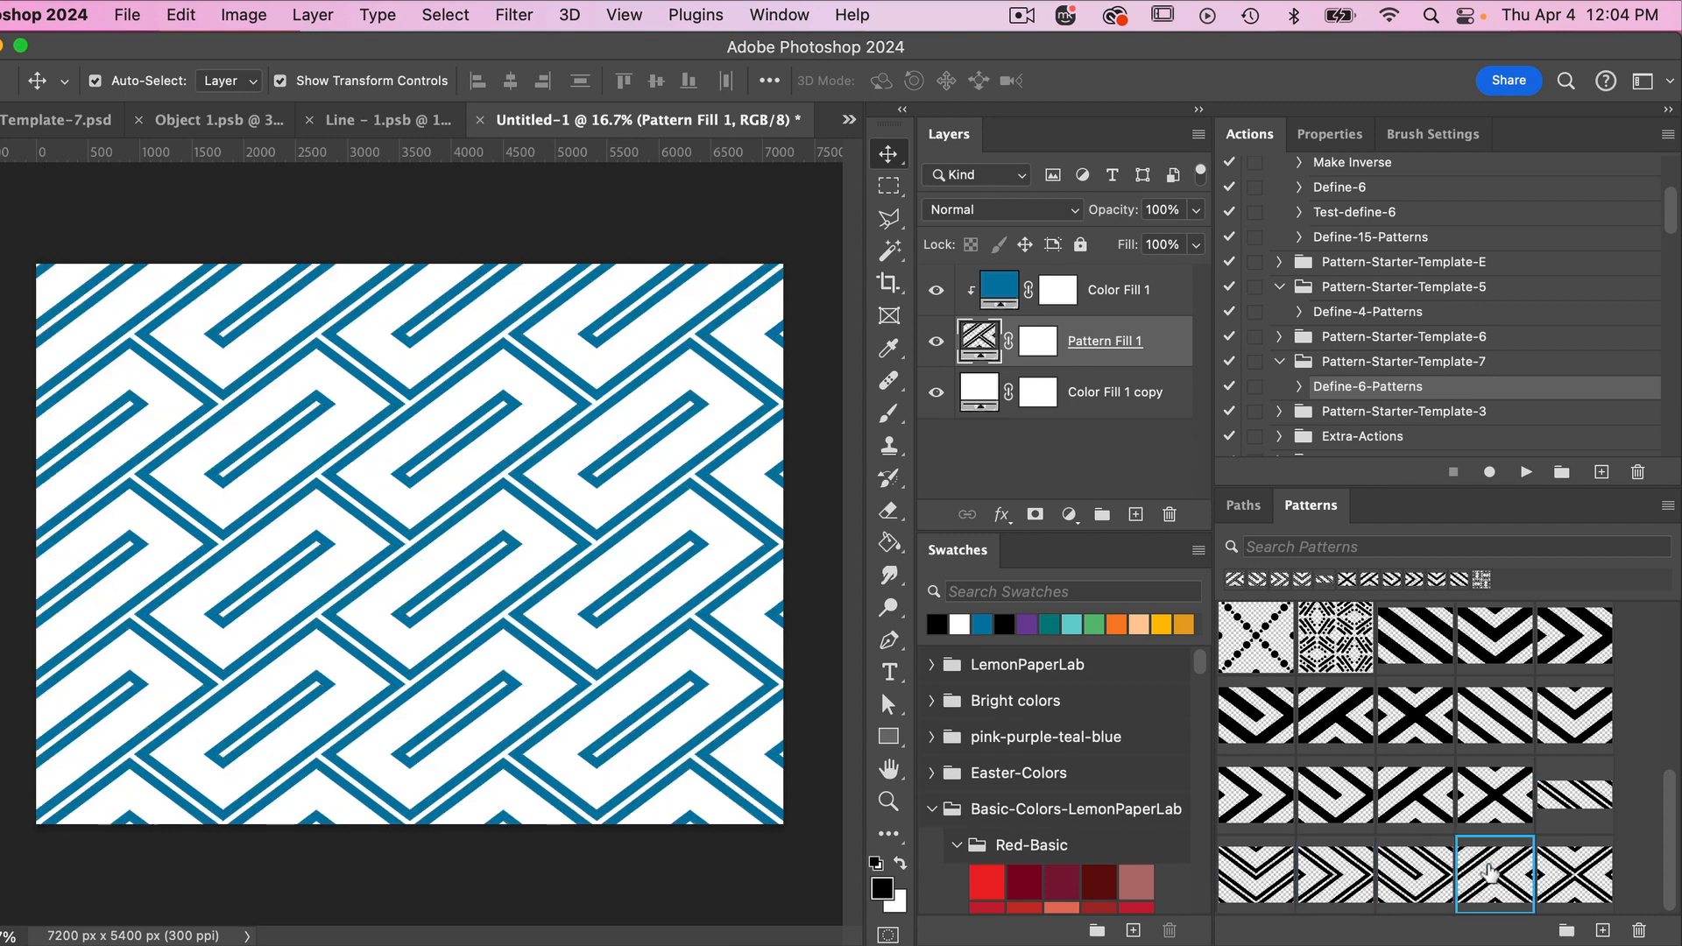
pyautogui.click(1609, 869)
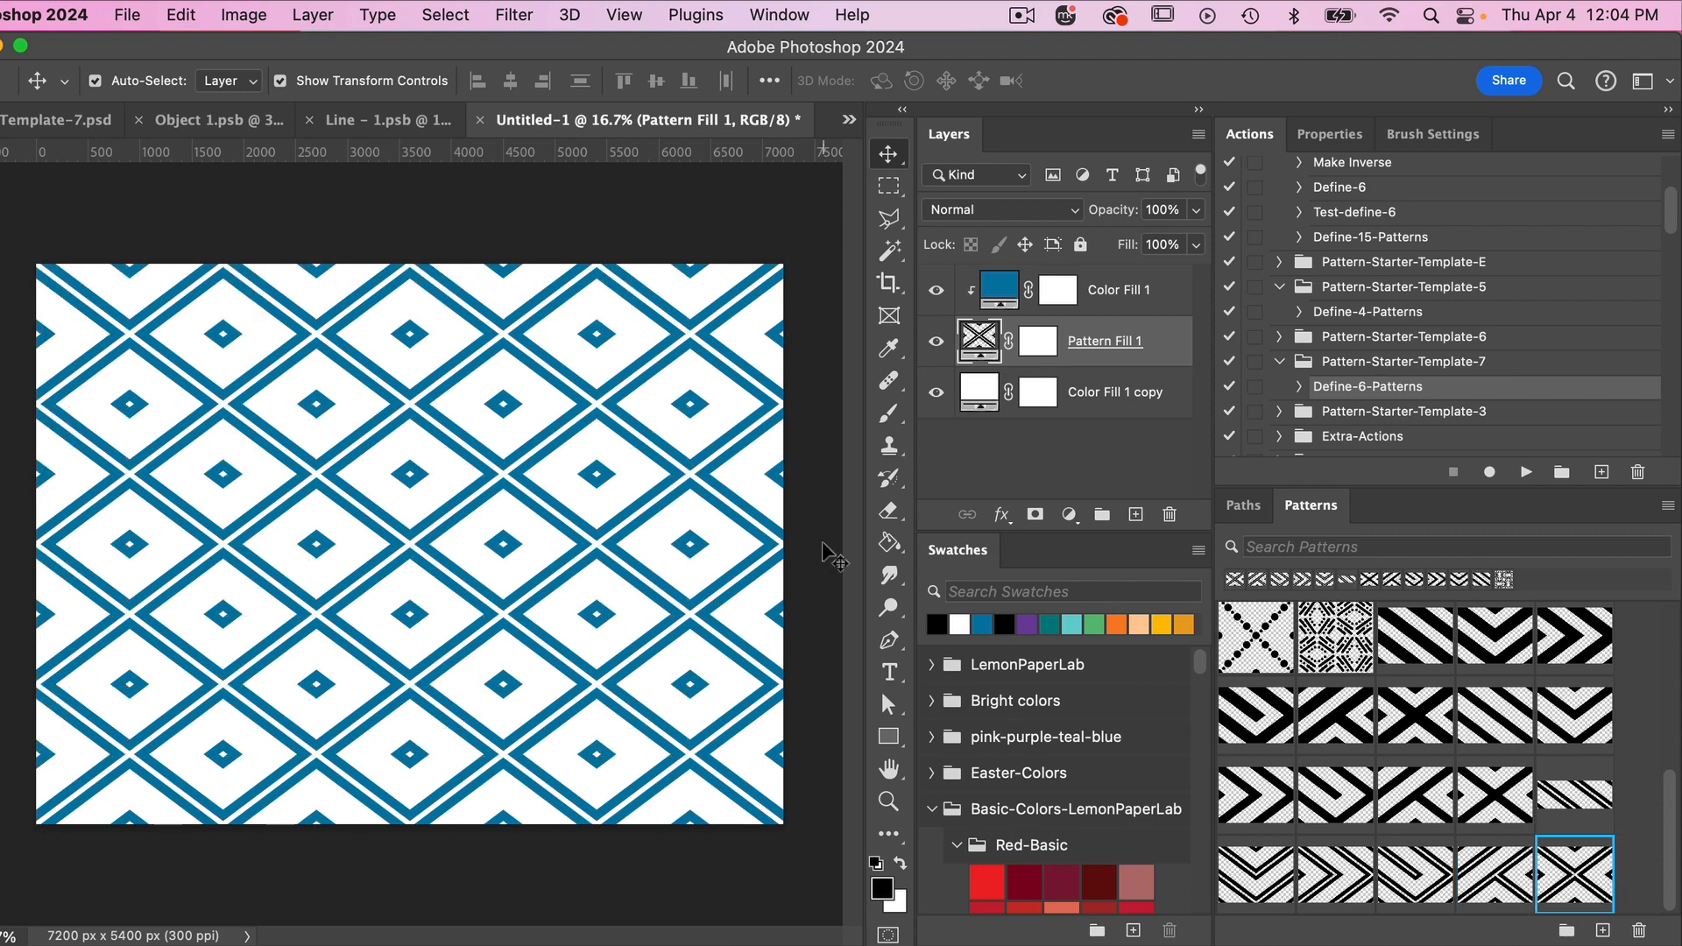
# - In Line - 1.psb, hide both stripe copies and add a new empty layer above them
pyautogui.click(380, 124)
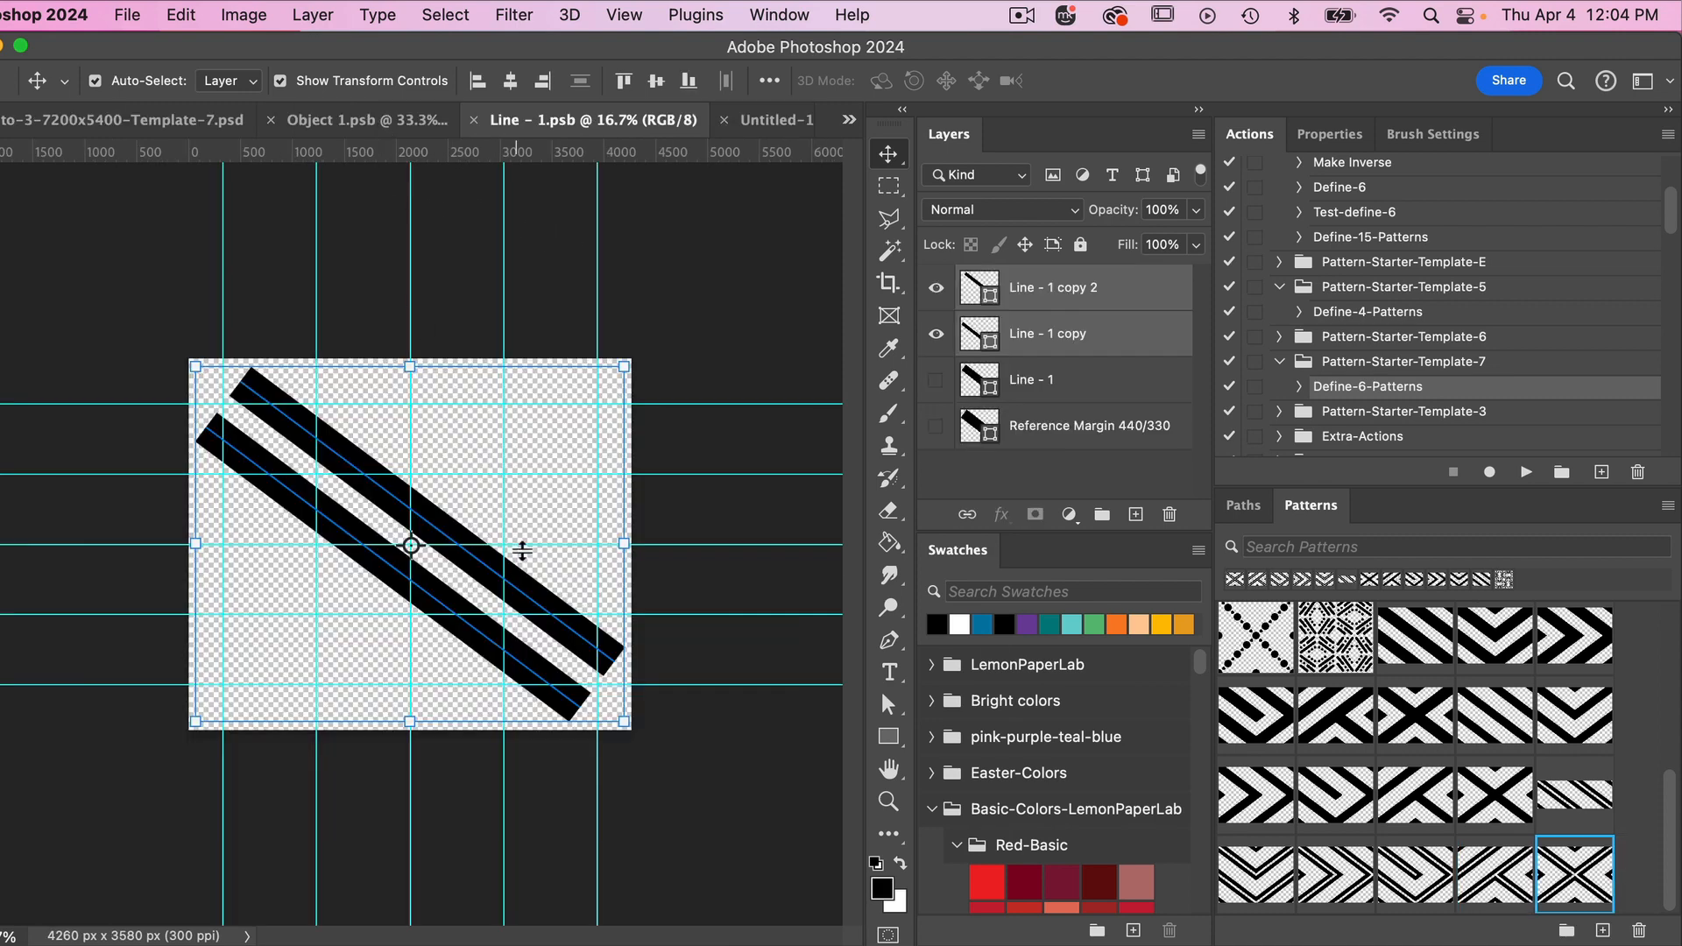
pyautogui.click(934, 334)
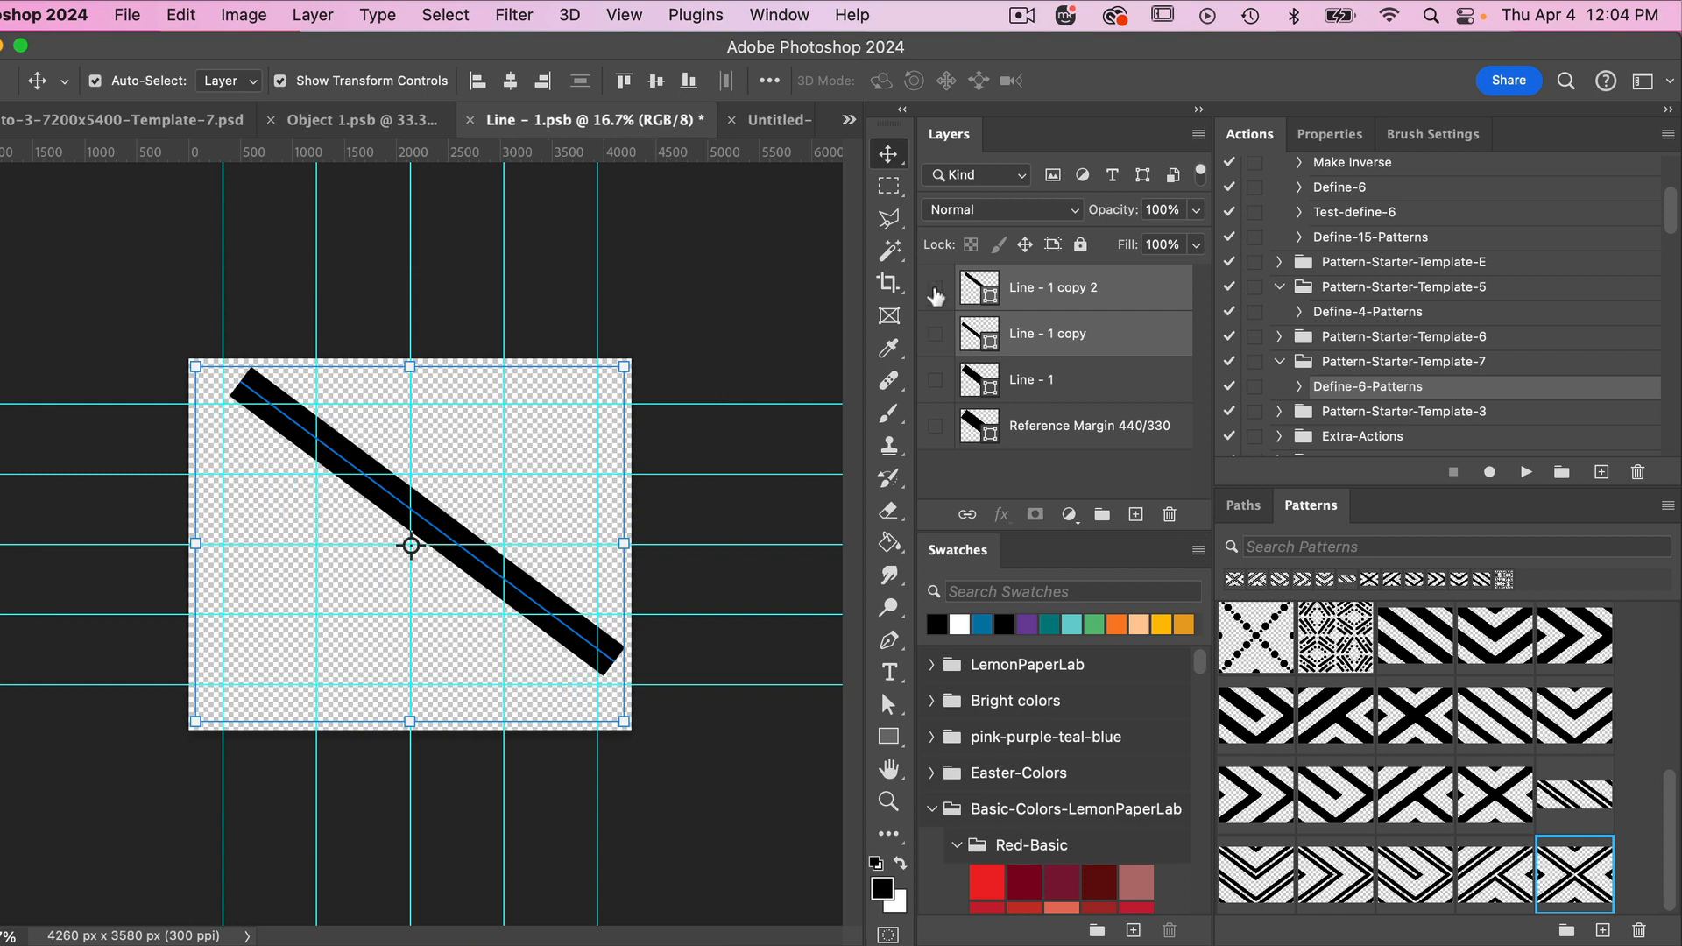
pyautogui.click(935, 287)
pyautogui.click(1135, 514)
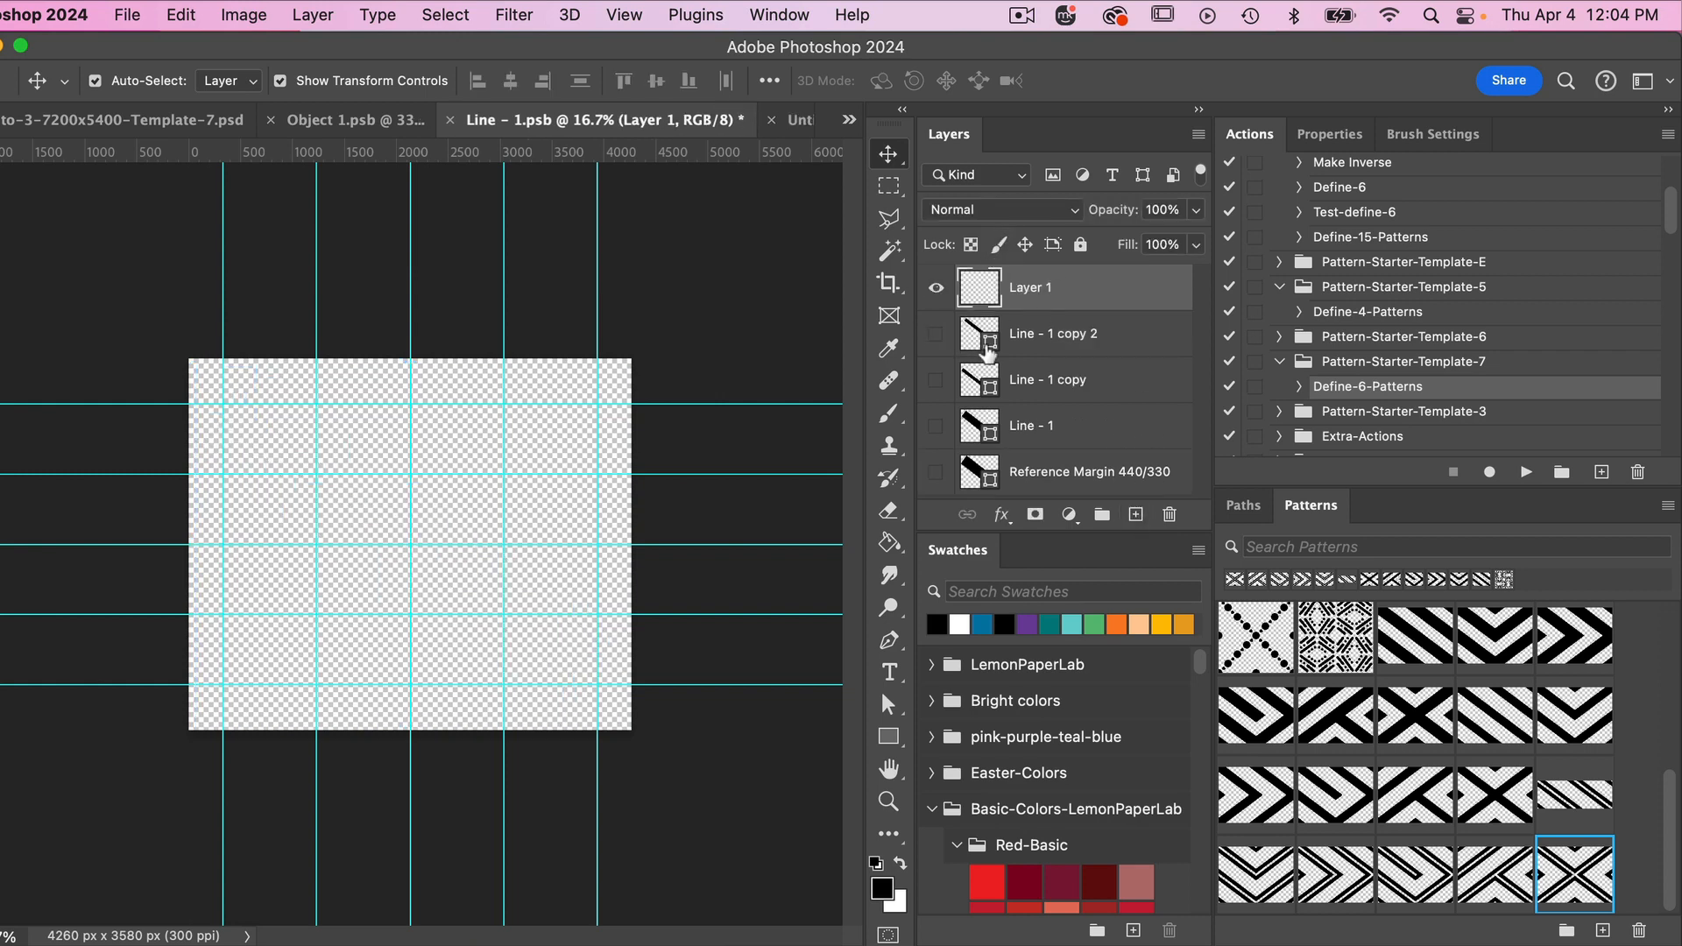
# - Draw a black circle about 552 px wide and centre it on the upper-left intersection of the guides
pyautogui.keyDown('alt'); pyautogui.click(887, 745); pyautogui.keyUp('alt')
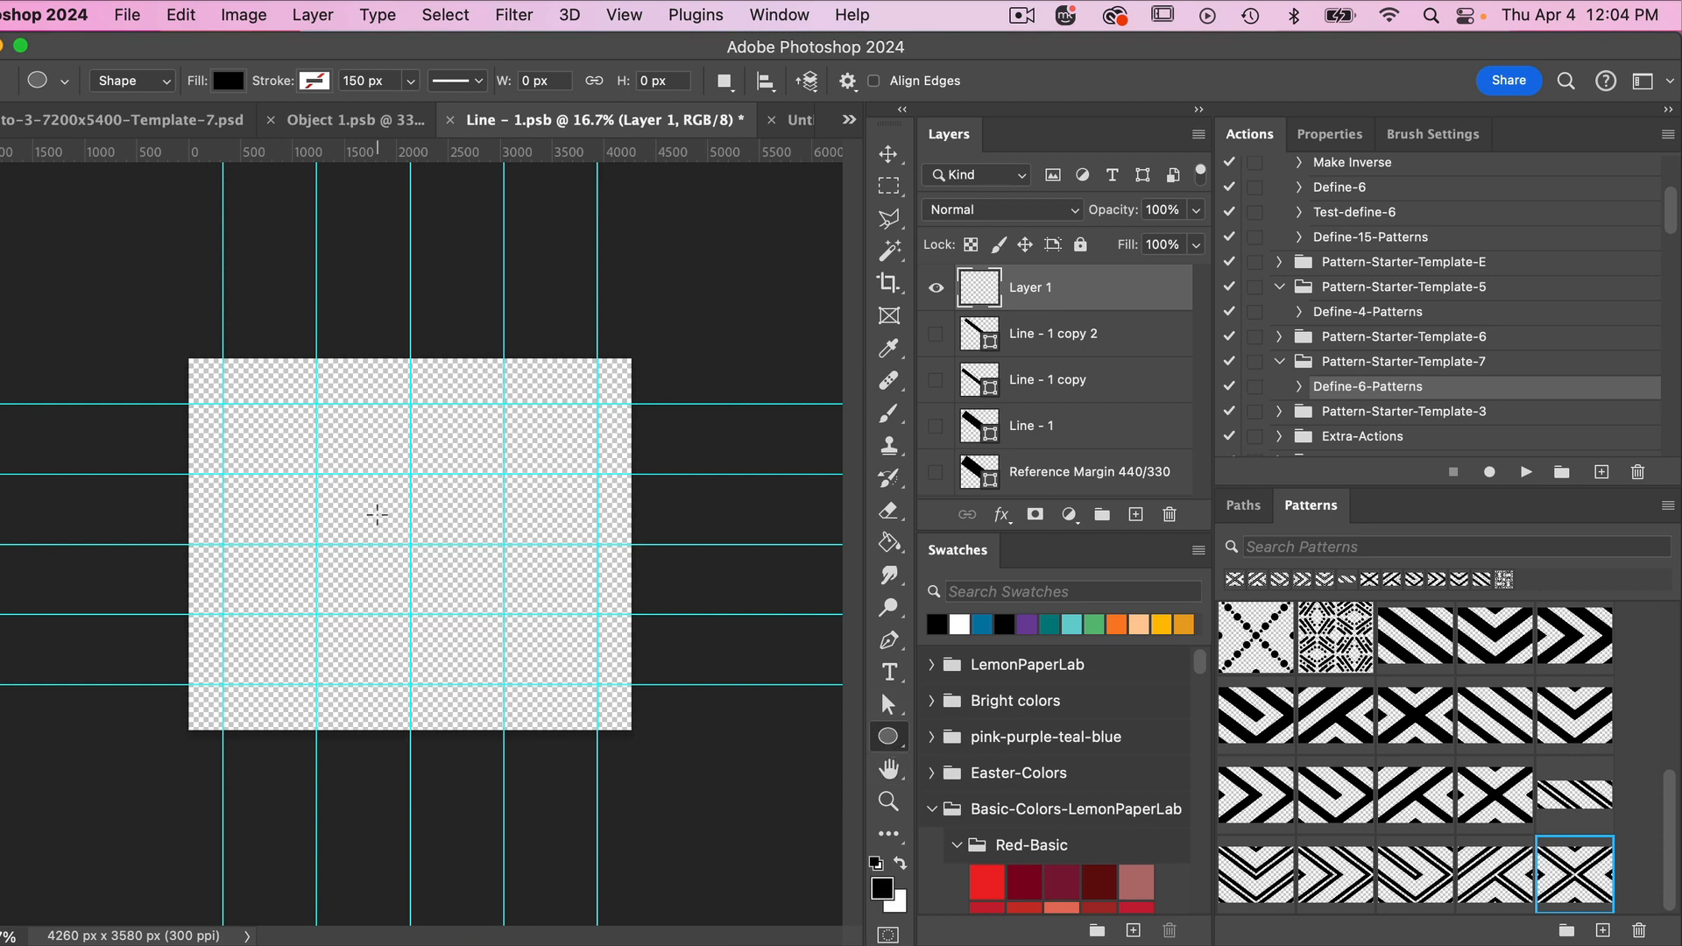
pyautogui.moveTo(377, 514); pyautogui.dragTo(403, 550)
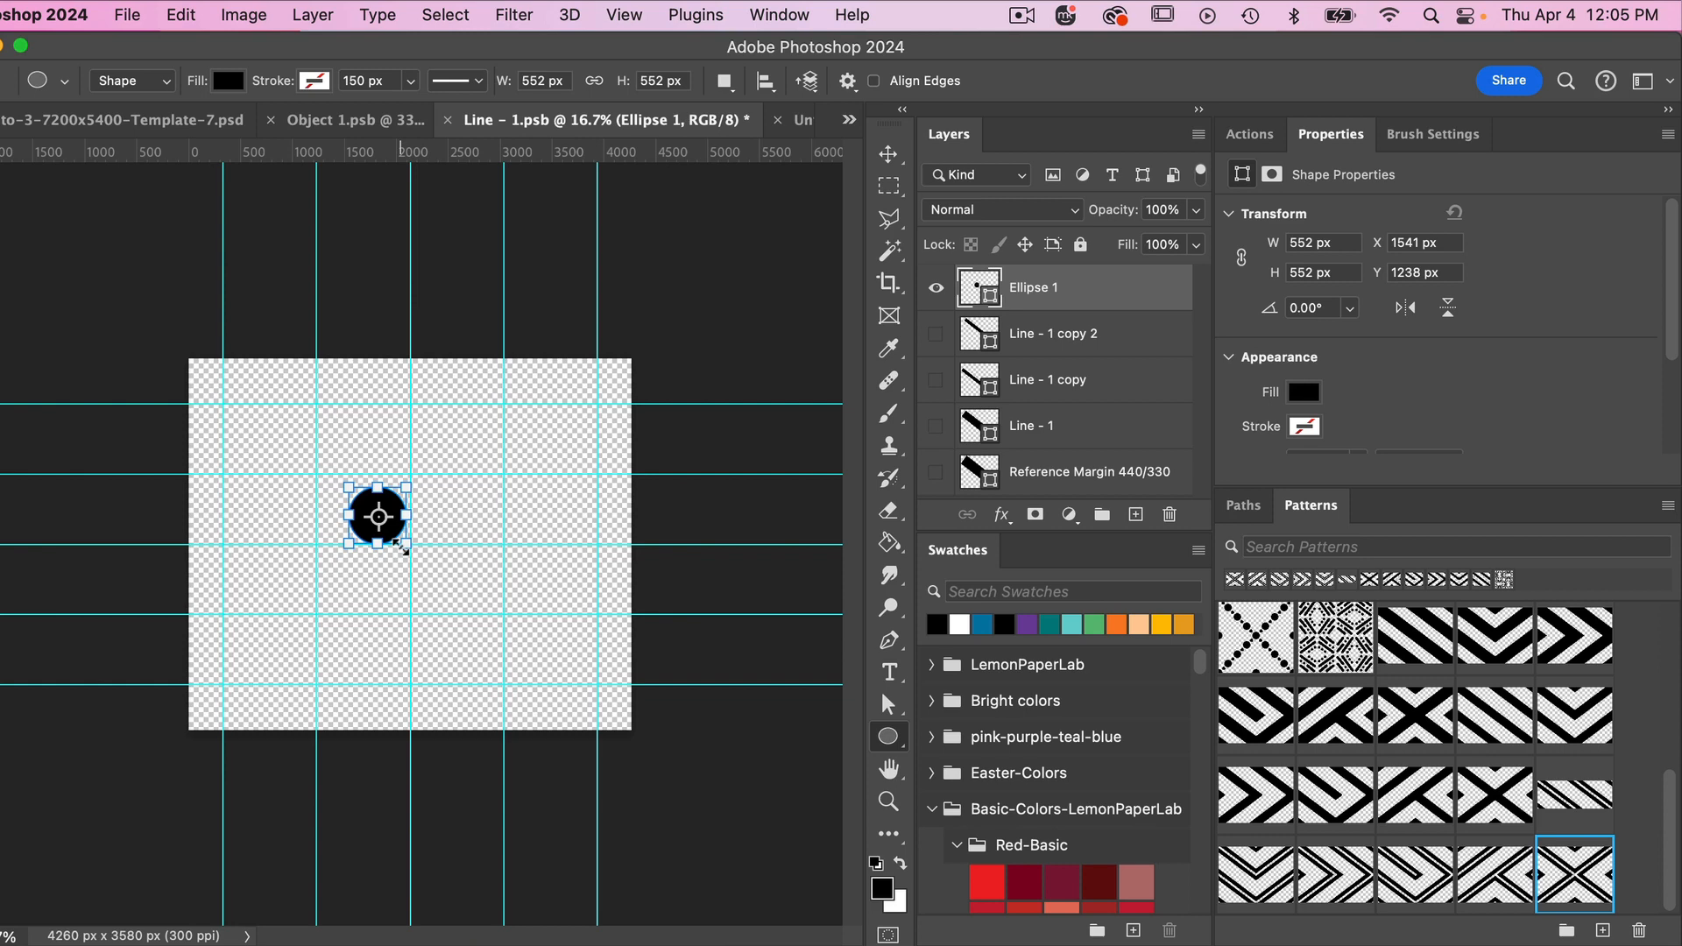
pyautogui.press('v')
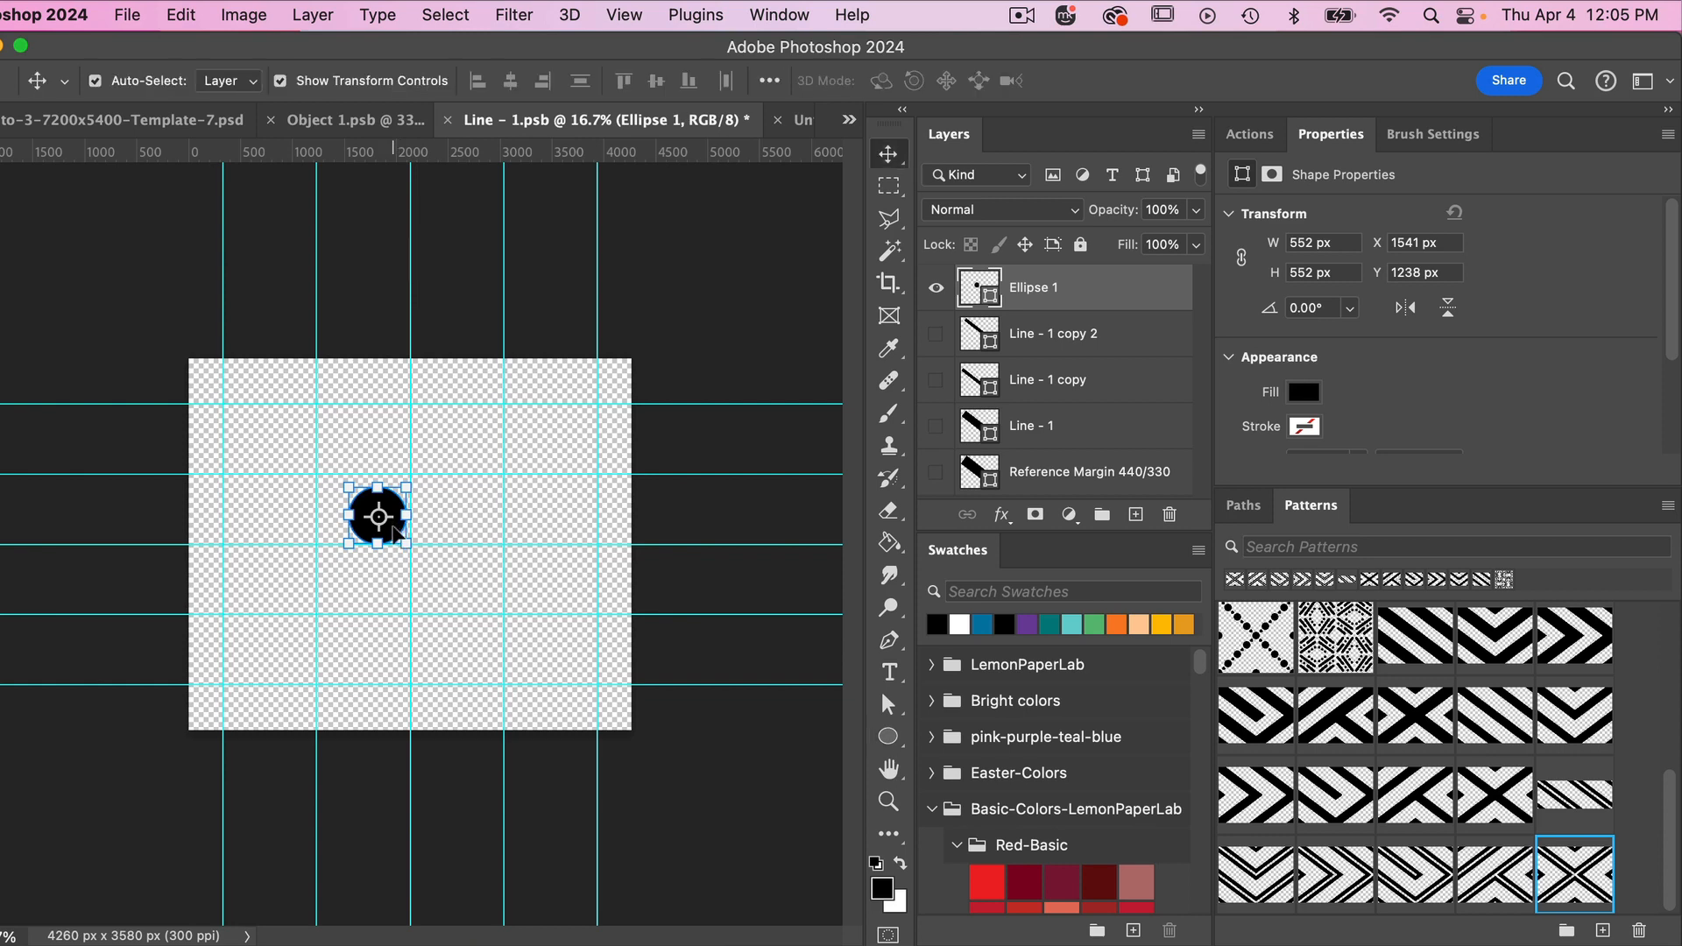
pyautogui.moveTo(398, 531); pyautogui.dragTo(240, 424)
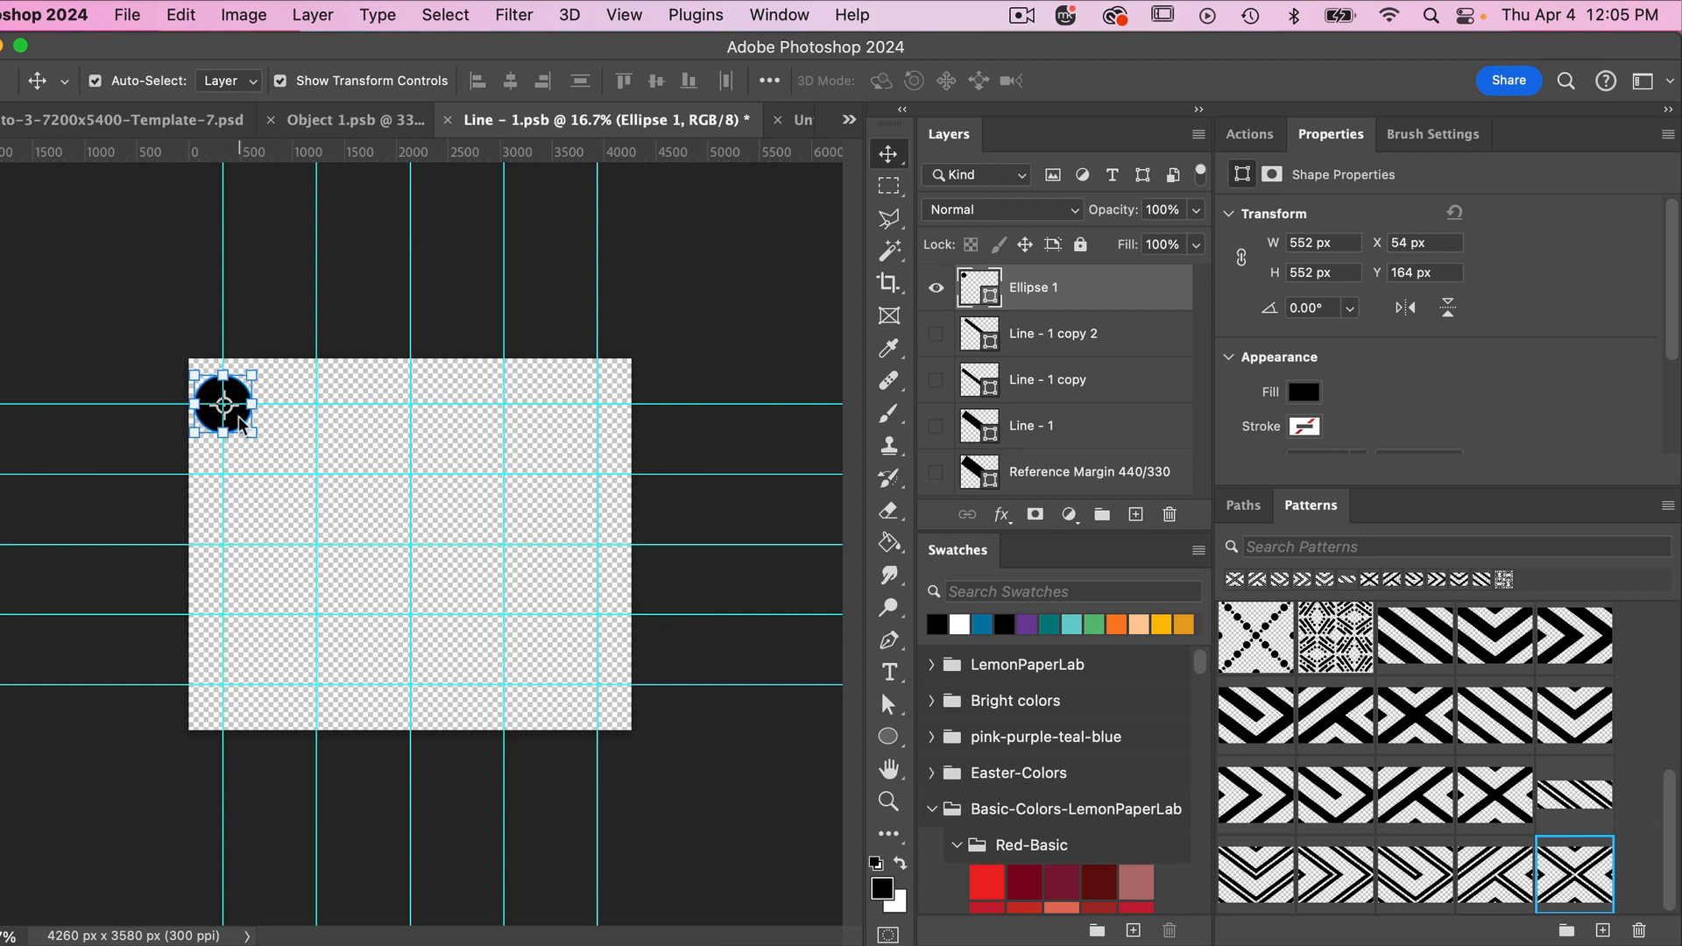
# - Duplicate the circle onto the other guide intersections along the diagonal down to the lower-right one, making five circles
pyautogui.press('super+j')
pyautogui.moveTo(240, 424); pyautogui.dragTo(612, 703)
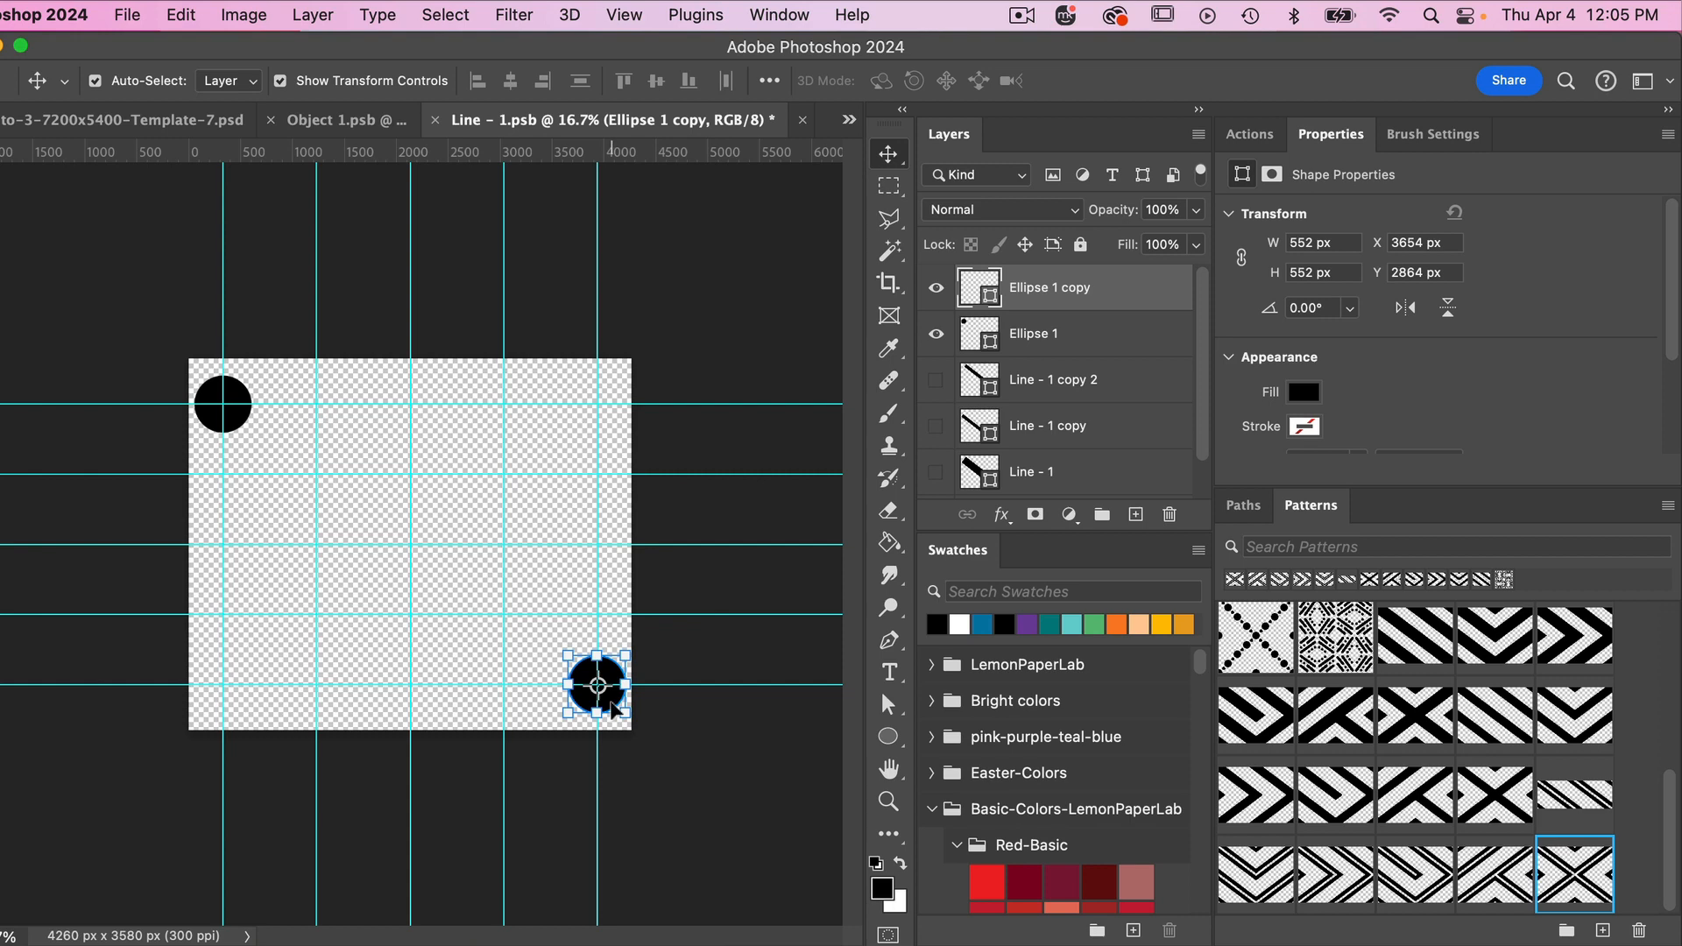
pyautogui.press('super+j')
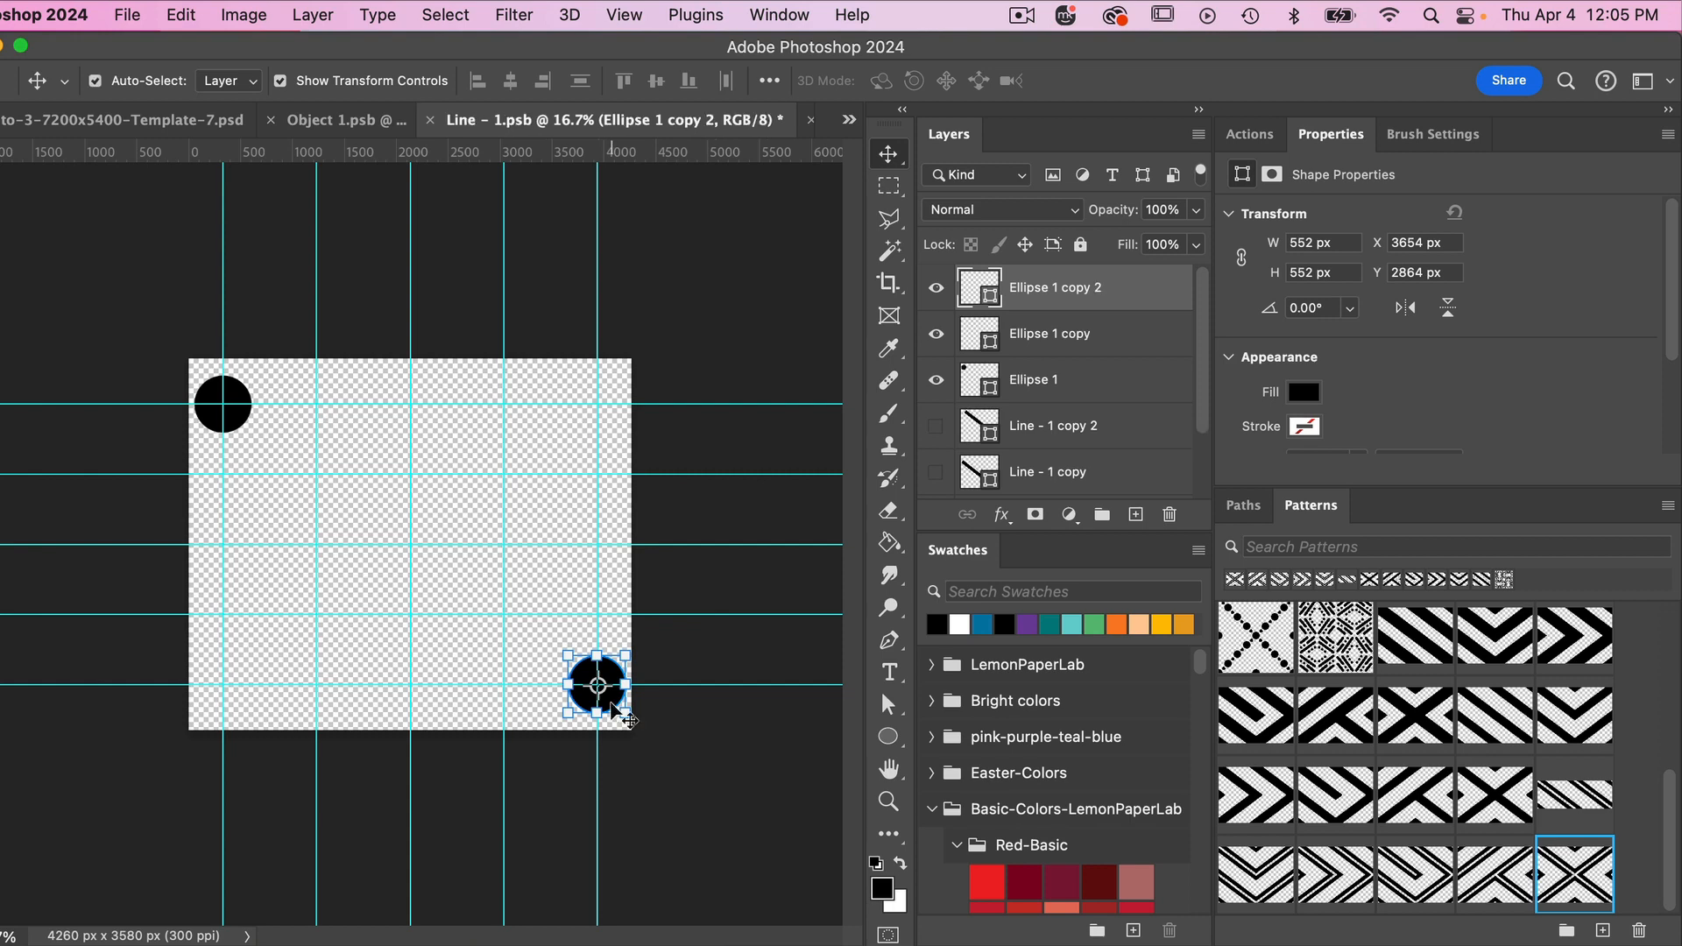
pyautogui.moveTo(618, 711); pyautogui.dragTo(520, 612)
pyautogui.press('super+j')
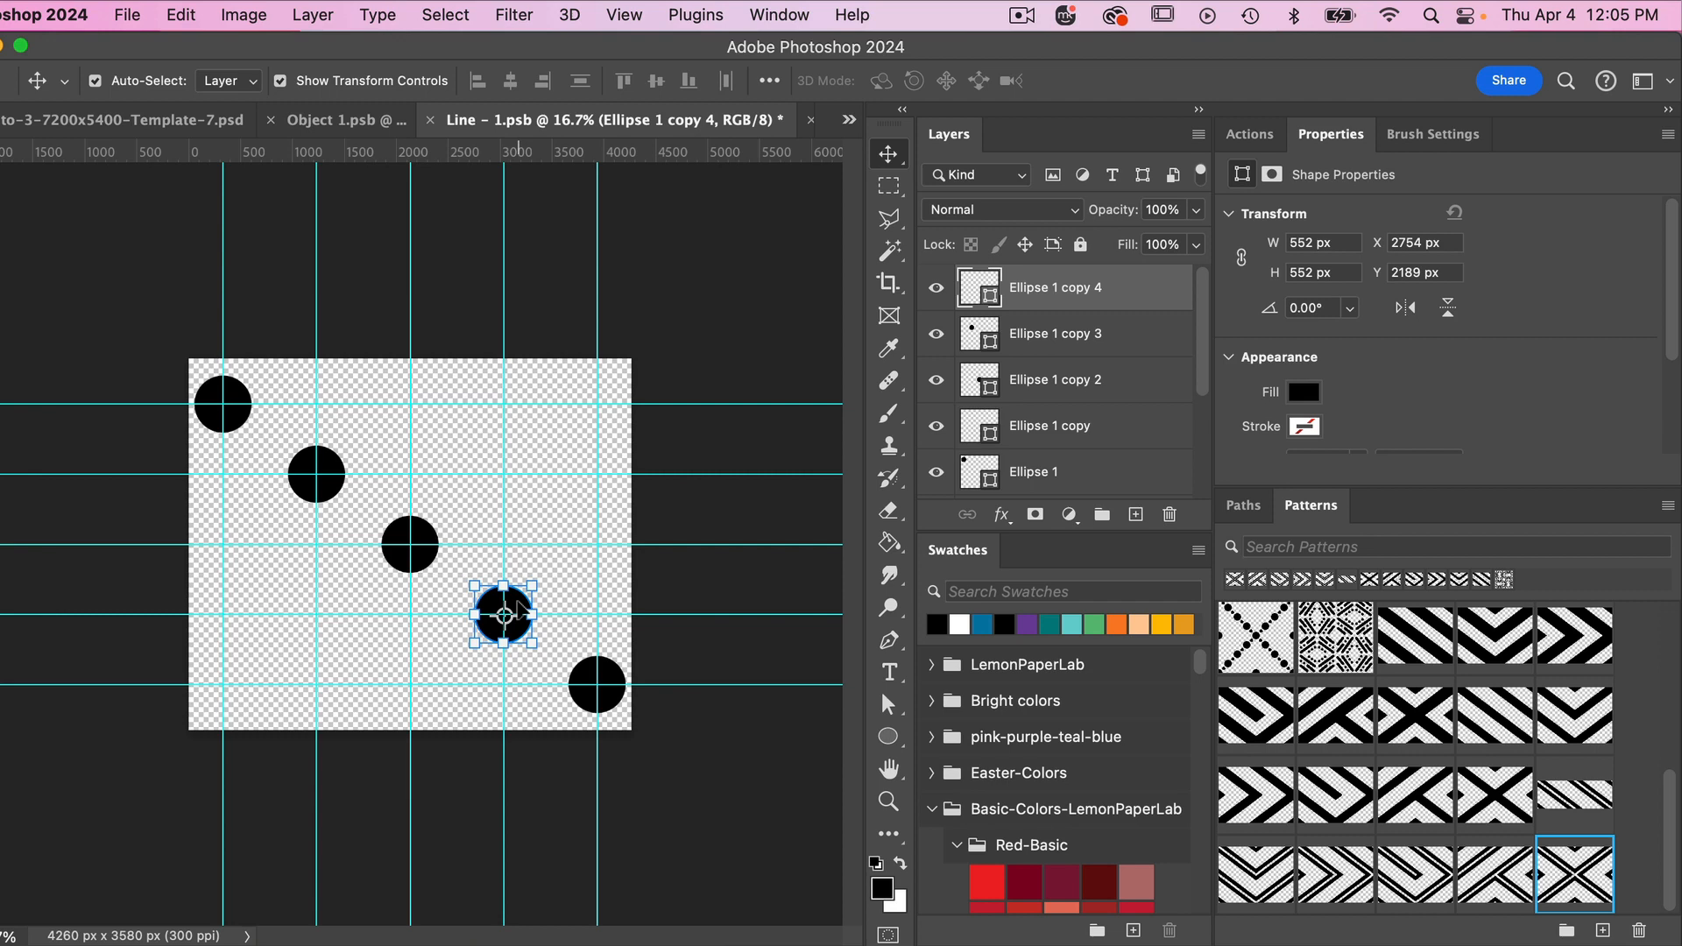
# - Place another copy of the circle between the first two upper-left circles and scale it down to about 238 px
pyautogui.moveTo(524, 611); pyautogui.dragTo(561, 486)
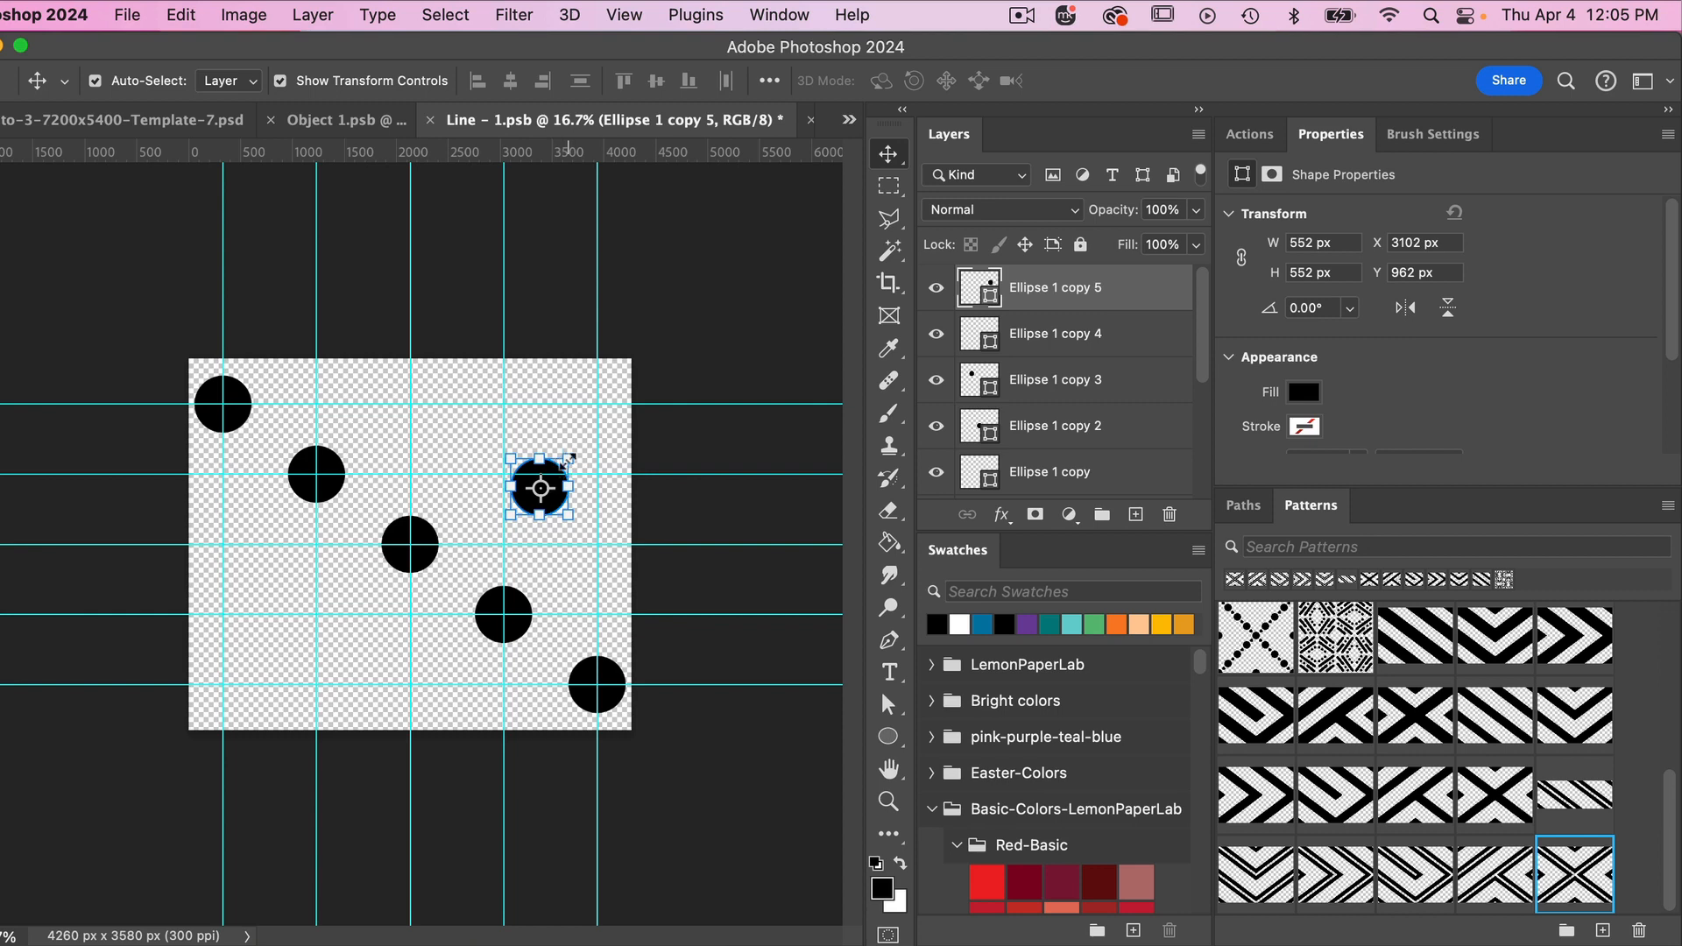
pyautogui.click(568, 458)
pyautogui.moveTo(568, 458); pyautogui.dragTo(274, 455)
pyautogui.click(1214, 81)
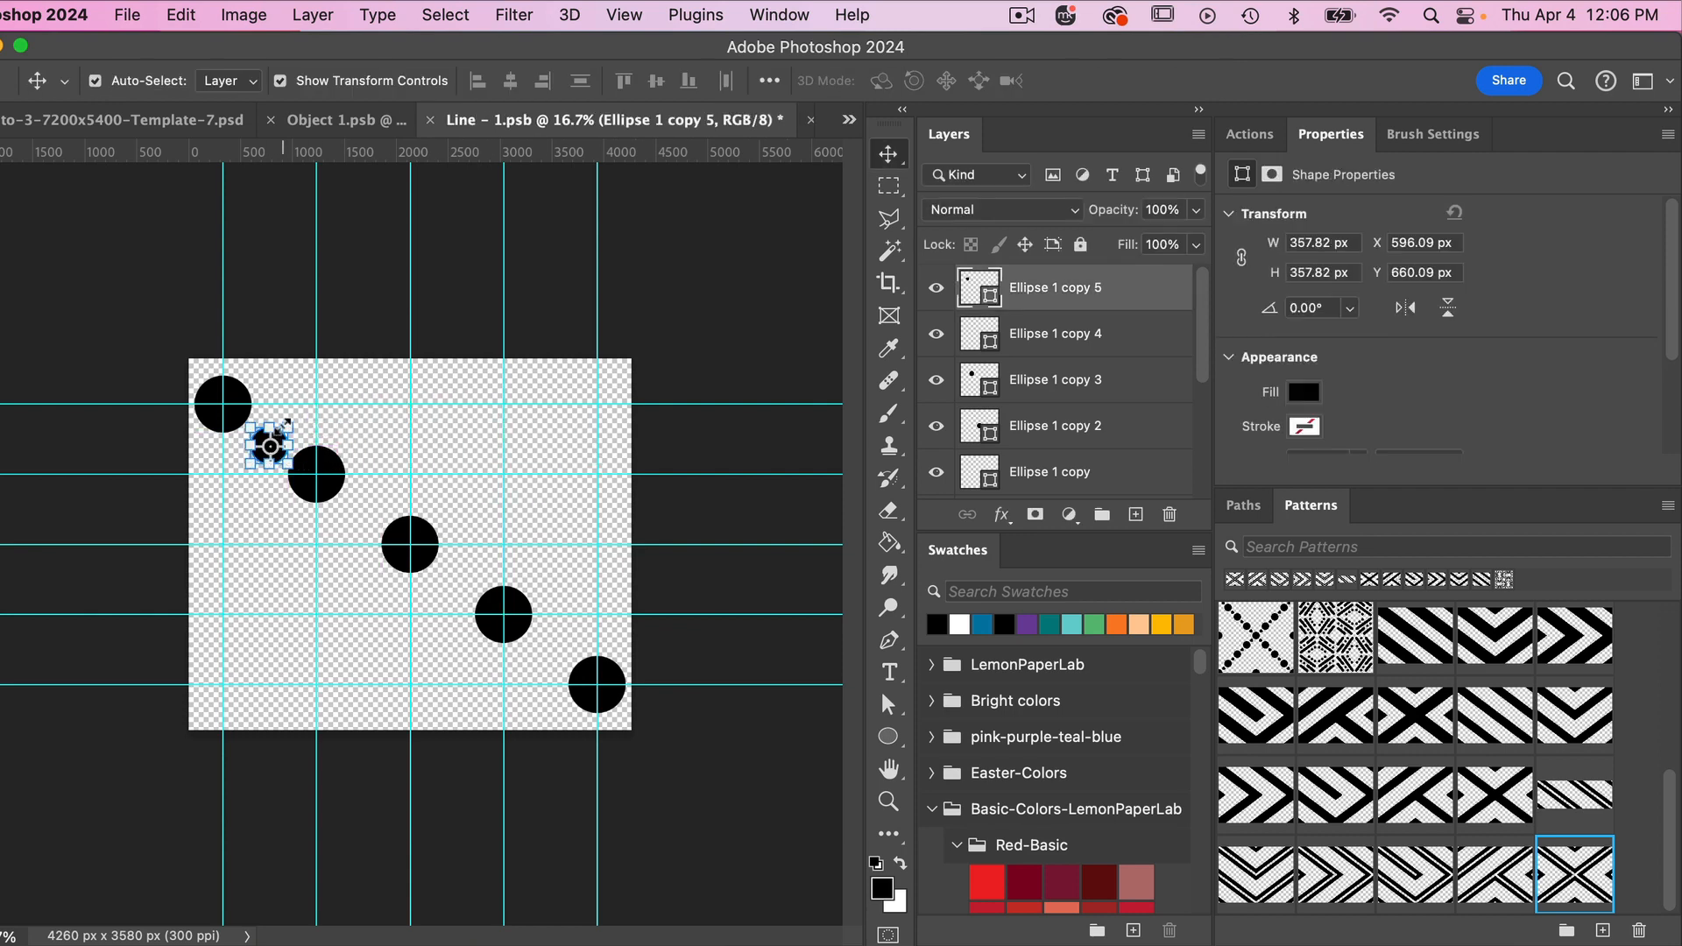
pyautogui.click(283, 426)
pyautogui.moveTo(276, 433); pyautogui.dragTo(271, 449)
pyautogui.click(1215, 80)
pyautogui.click(457, 425)
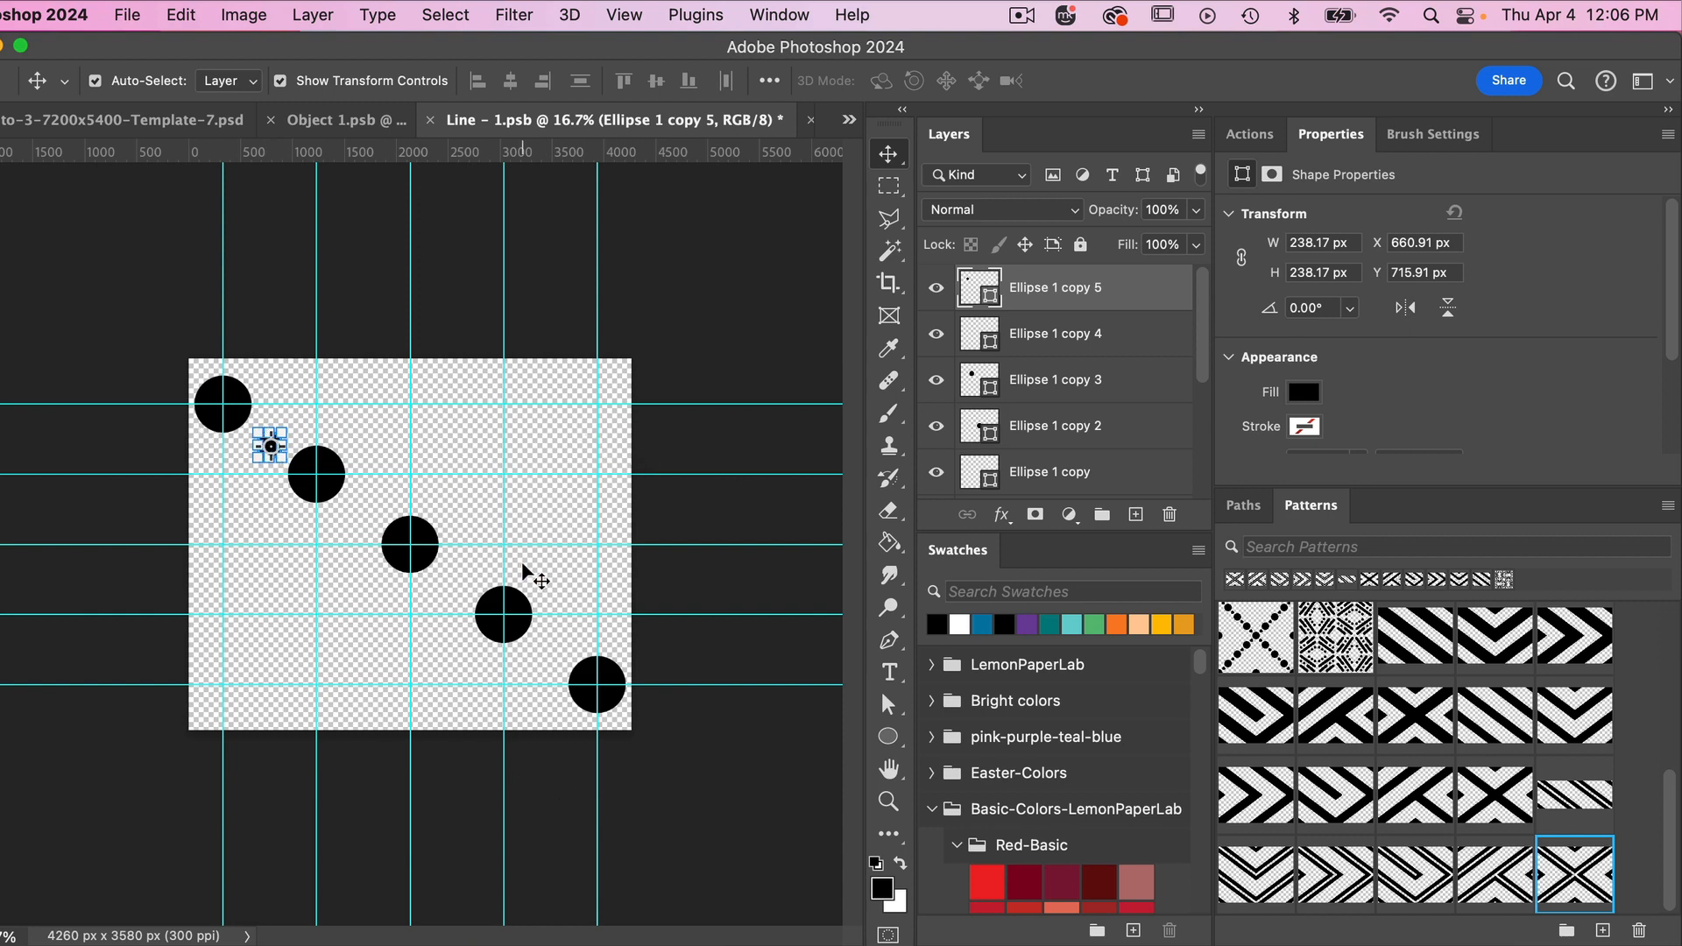
# - Set up a new guide layout with 8 columns and 8 rows
pyautogui.click(623, 15)
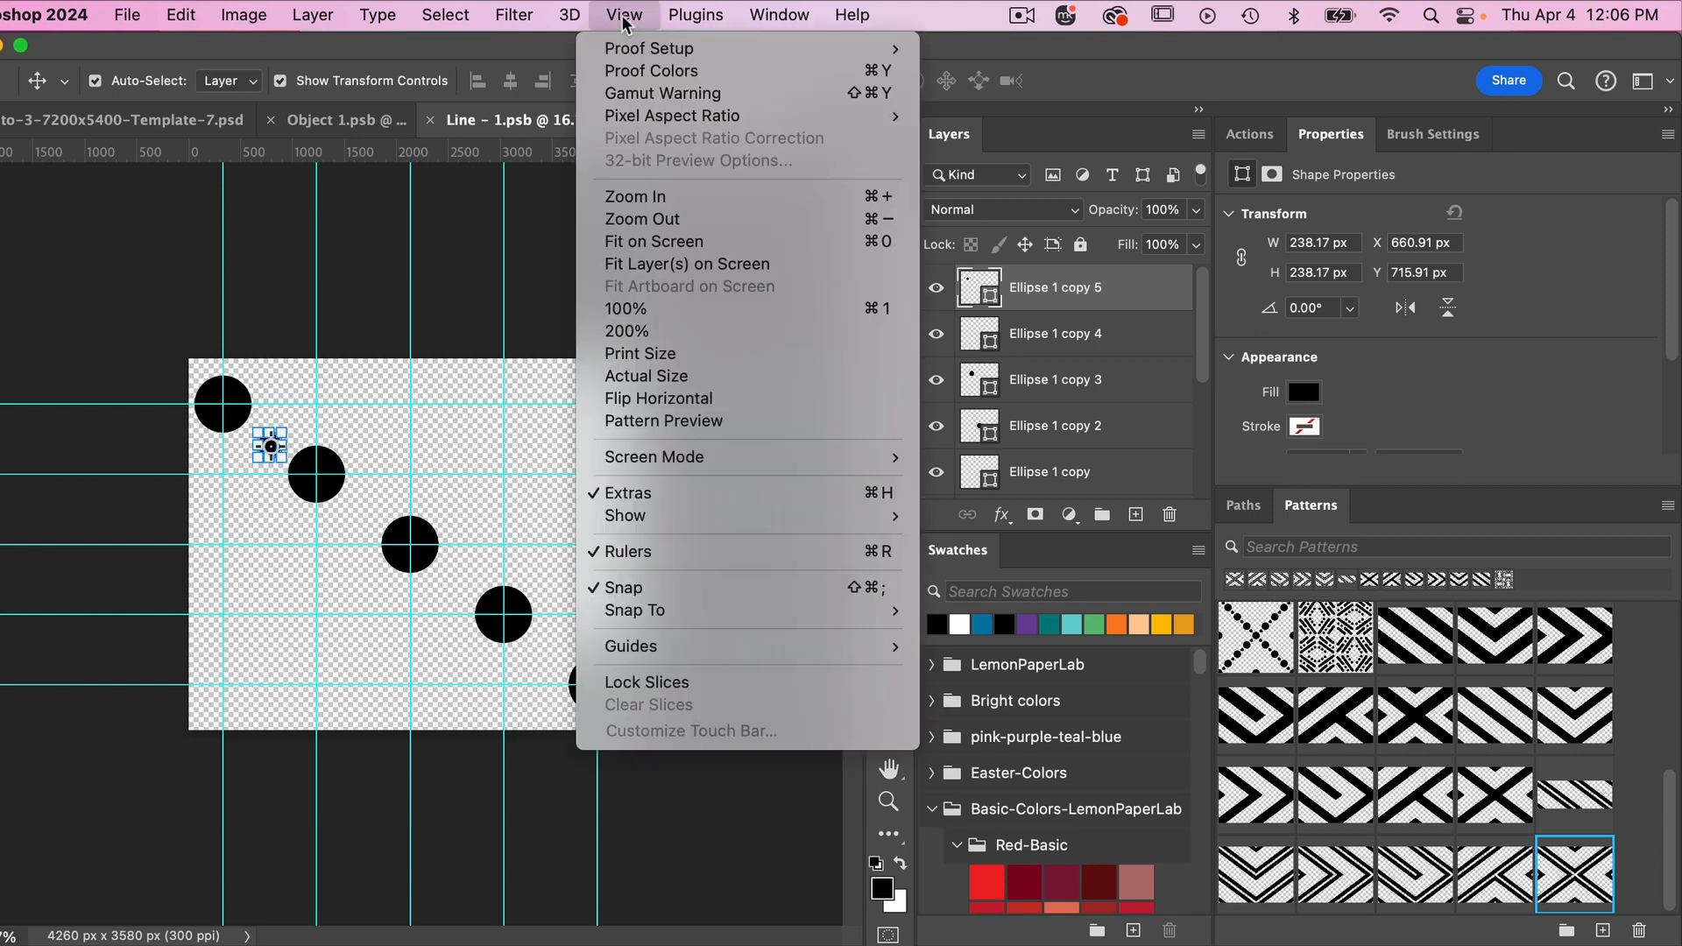
pyautogui.moveTo(698, 646)
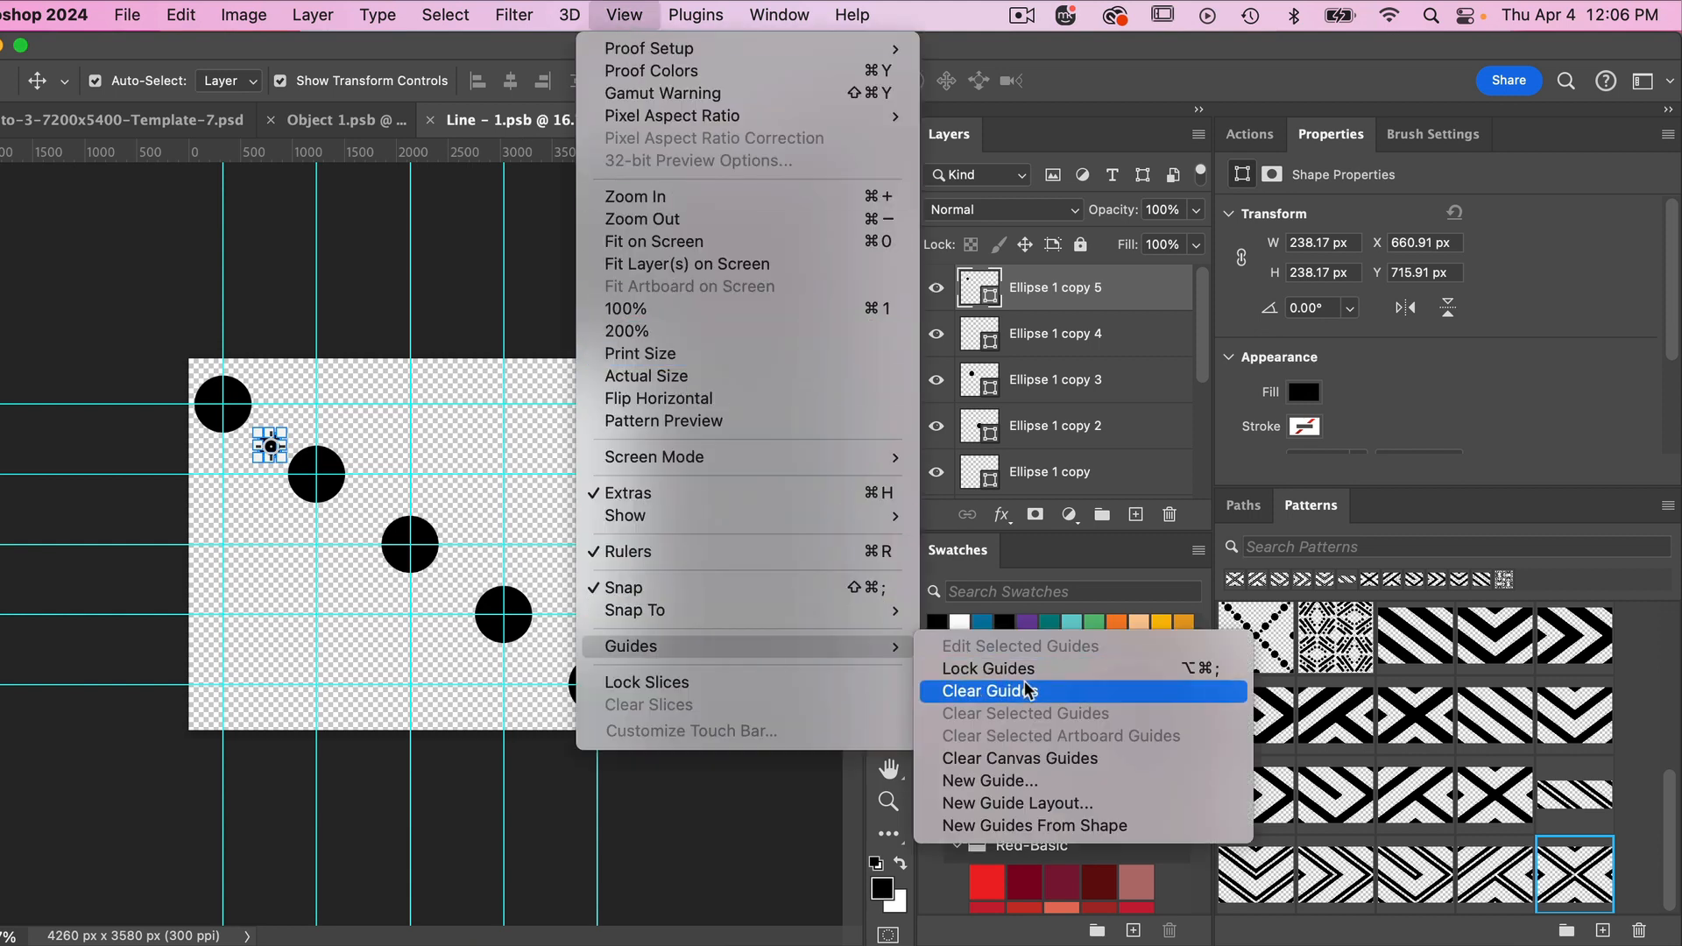
pyautogui.click(1014, 804)
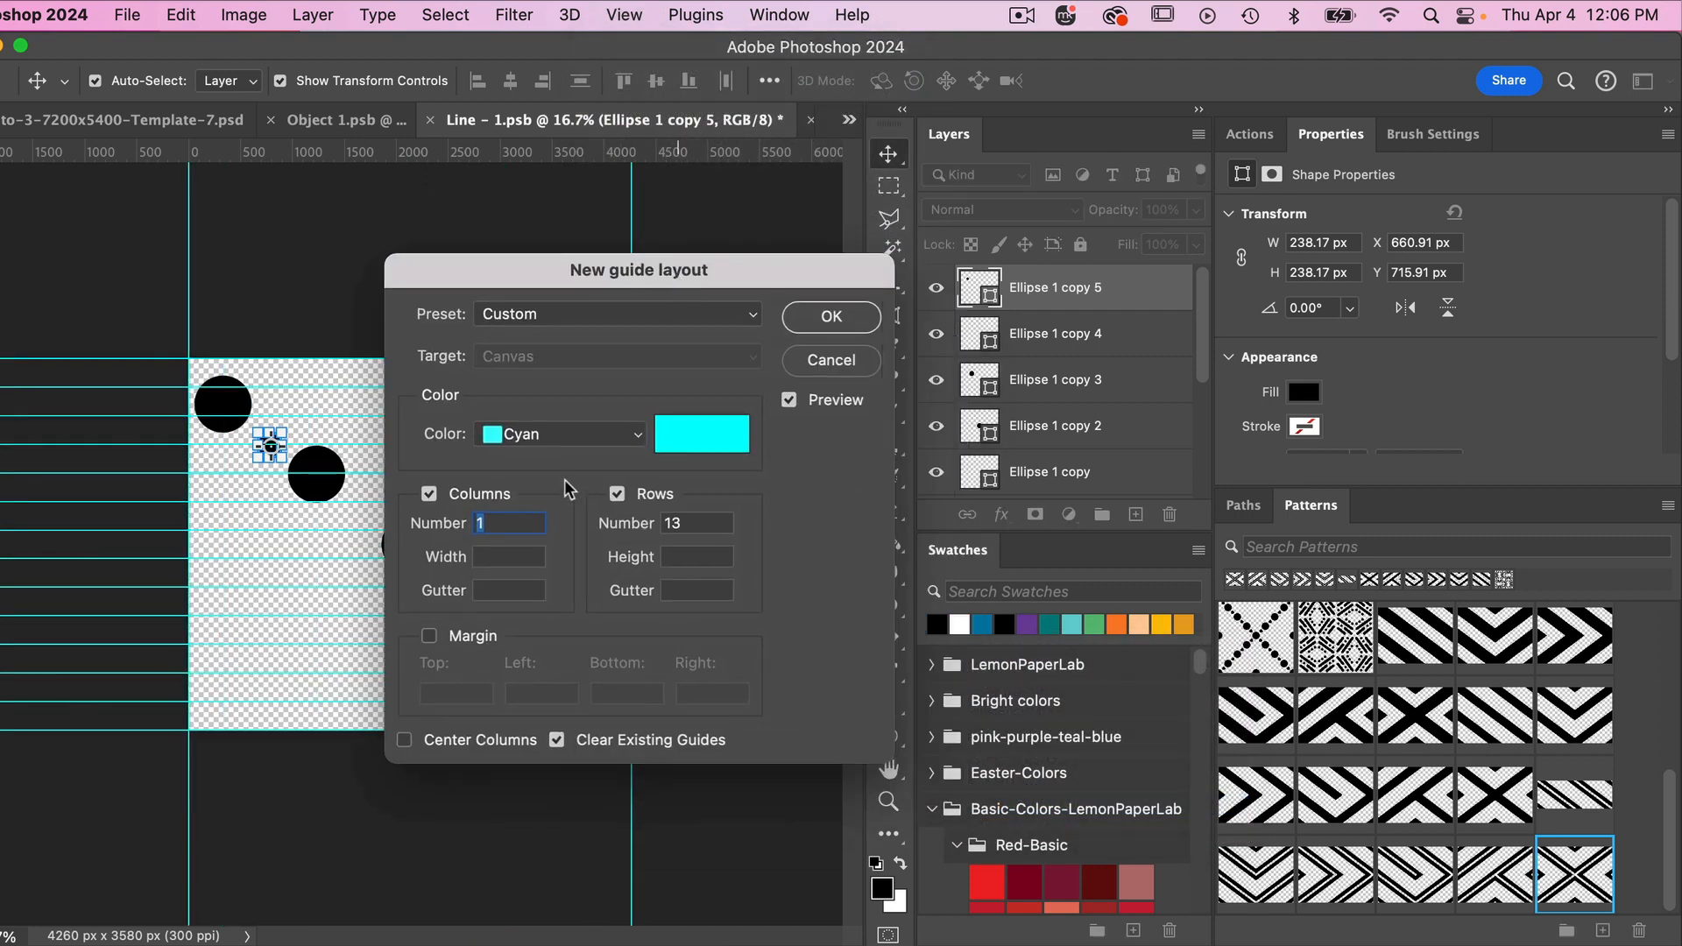
pyautogui.write('8')
pyautogui.doubleClick(682, 523)
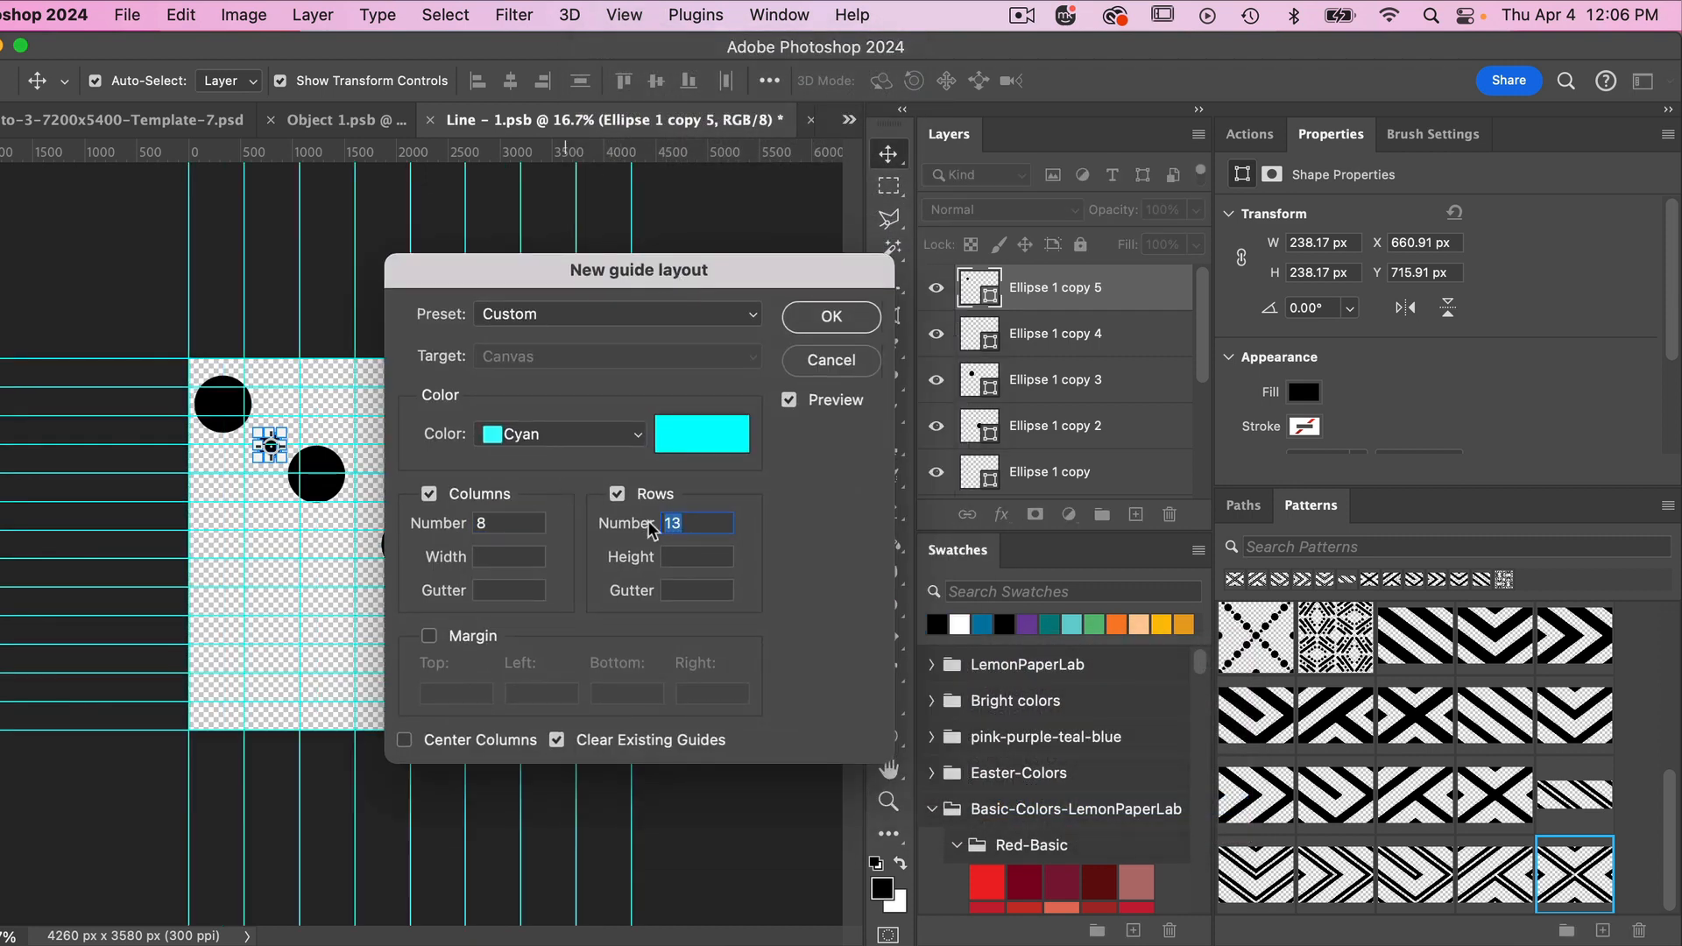
pyautogui.write('8')
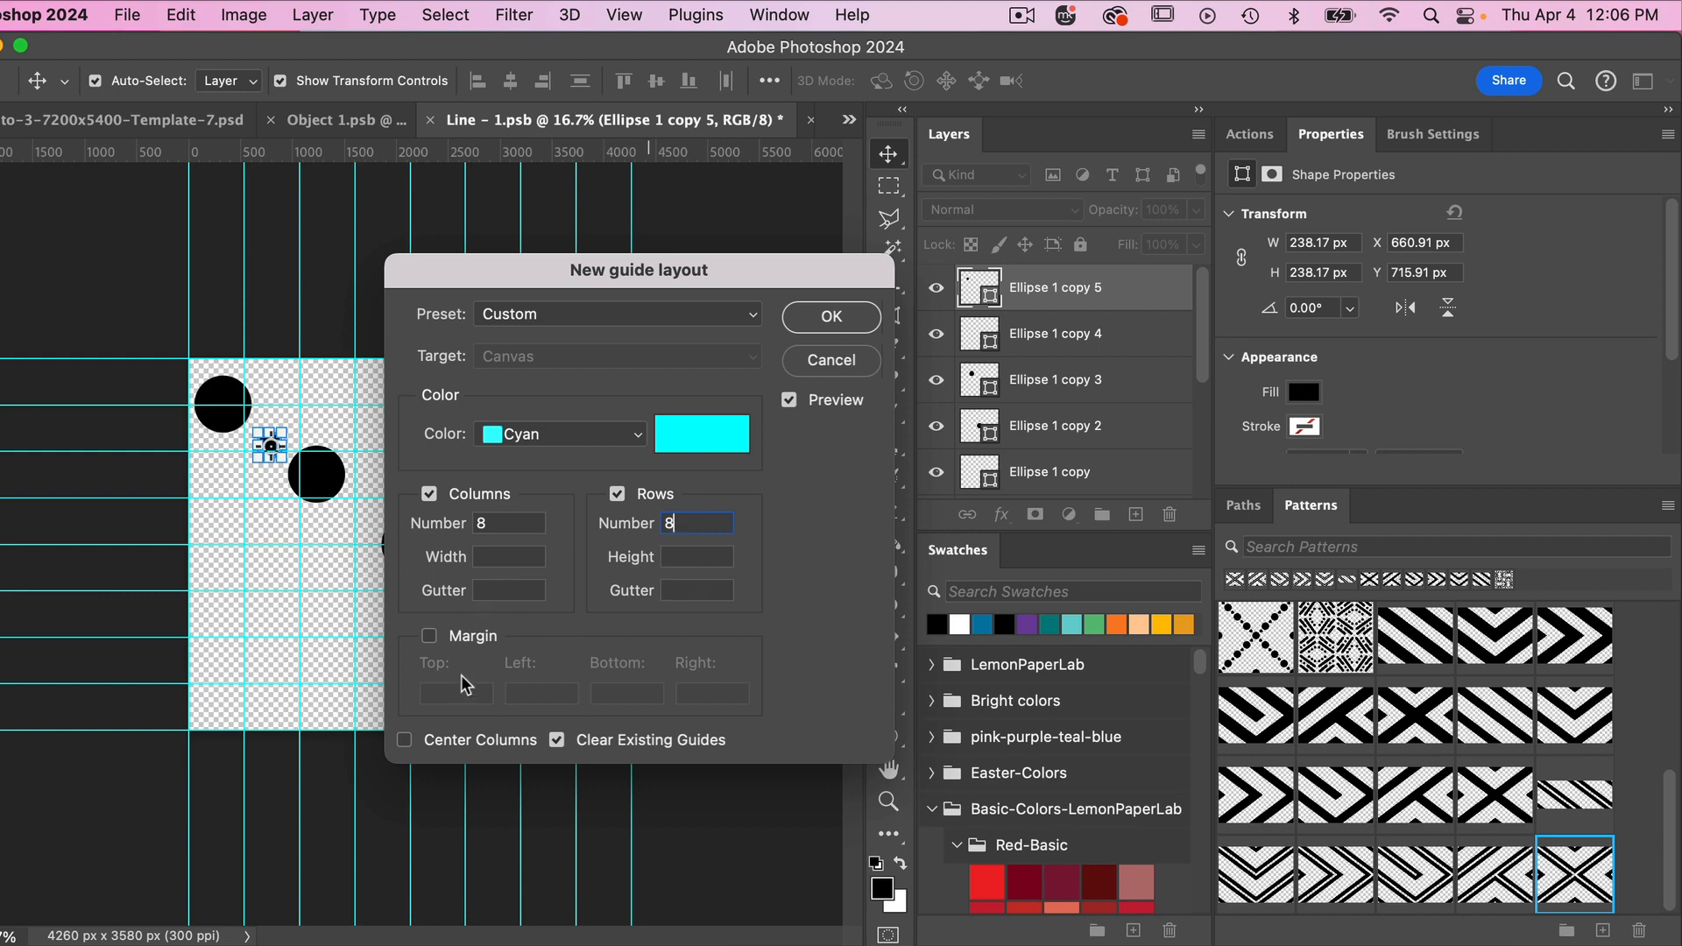
# - Turn on margins for the guide layout and set the top and bottom margins to 440 px
pyautogui.click(429, 636)
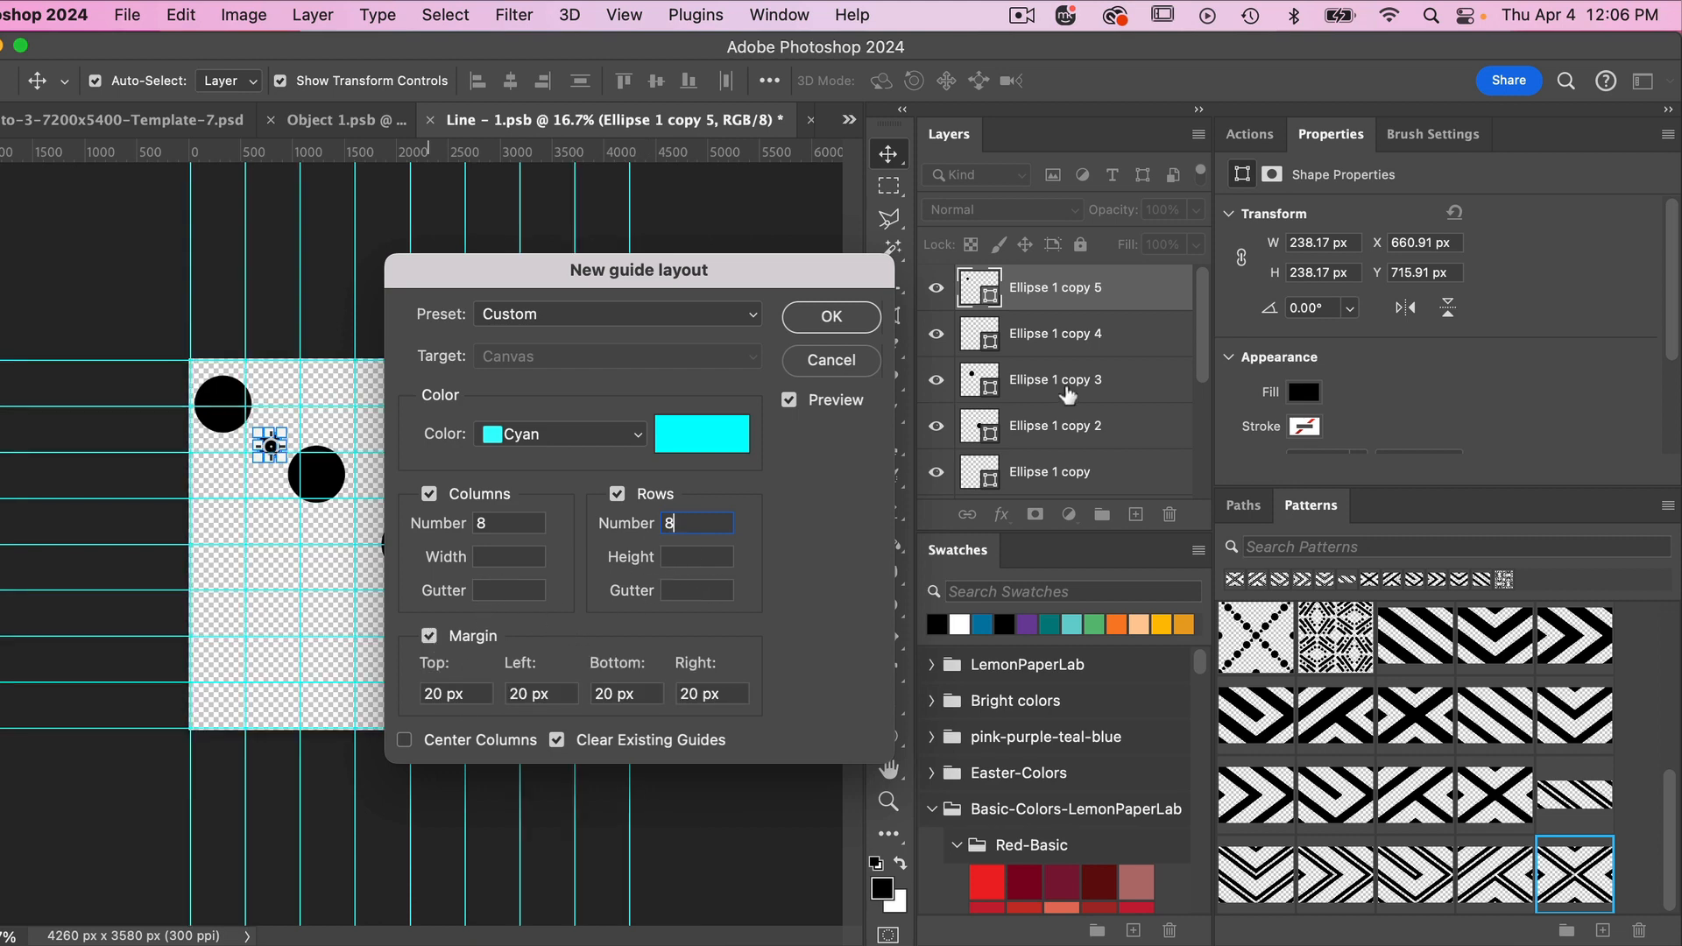
pyautogui.scroll(-5, 1067, 396)
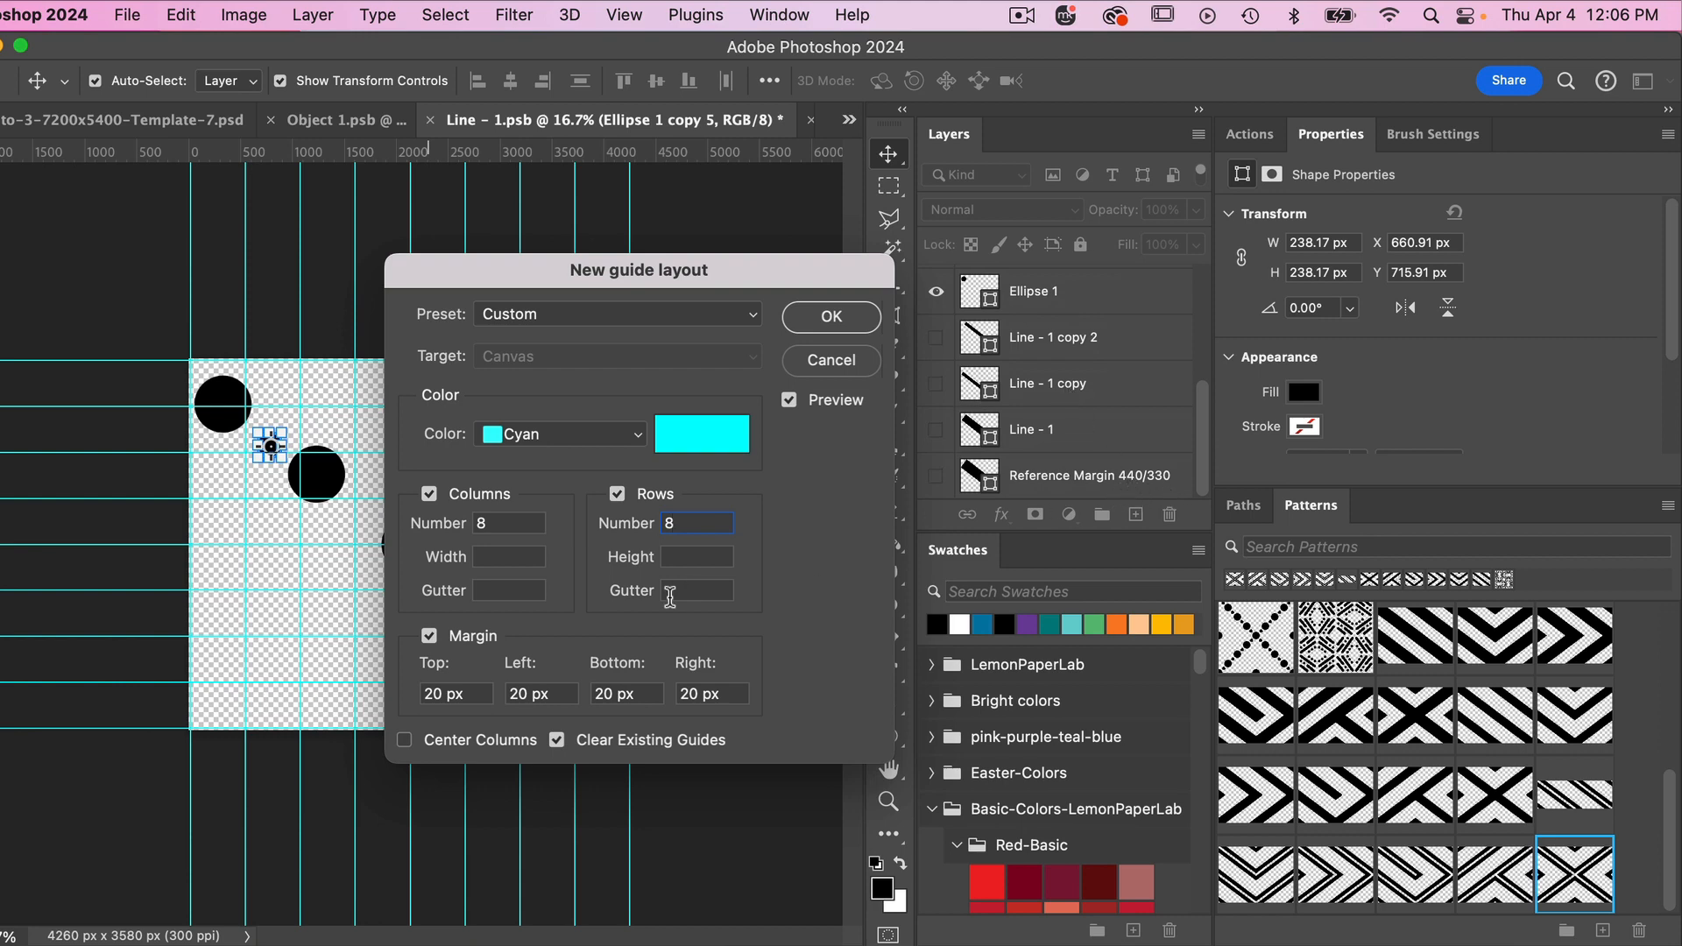
pyautogui.click(431, 694)
pyautogui.write('4')
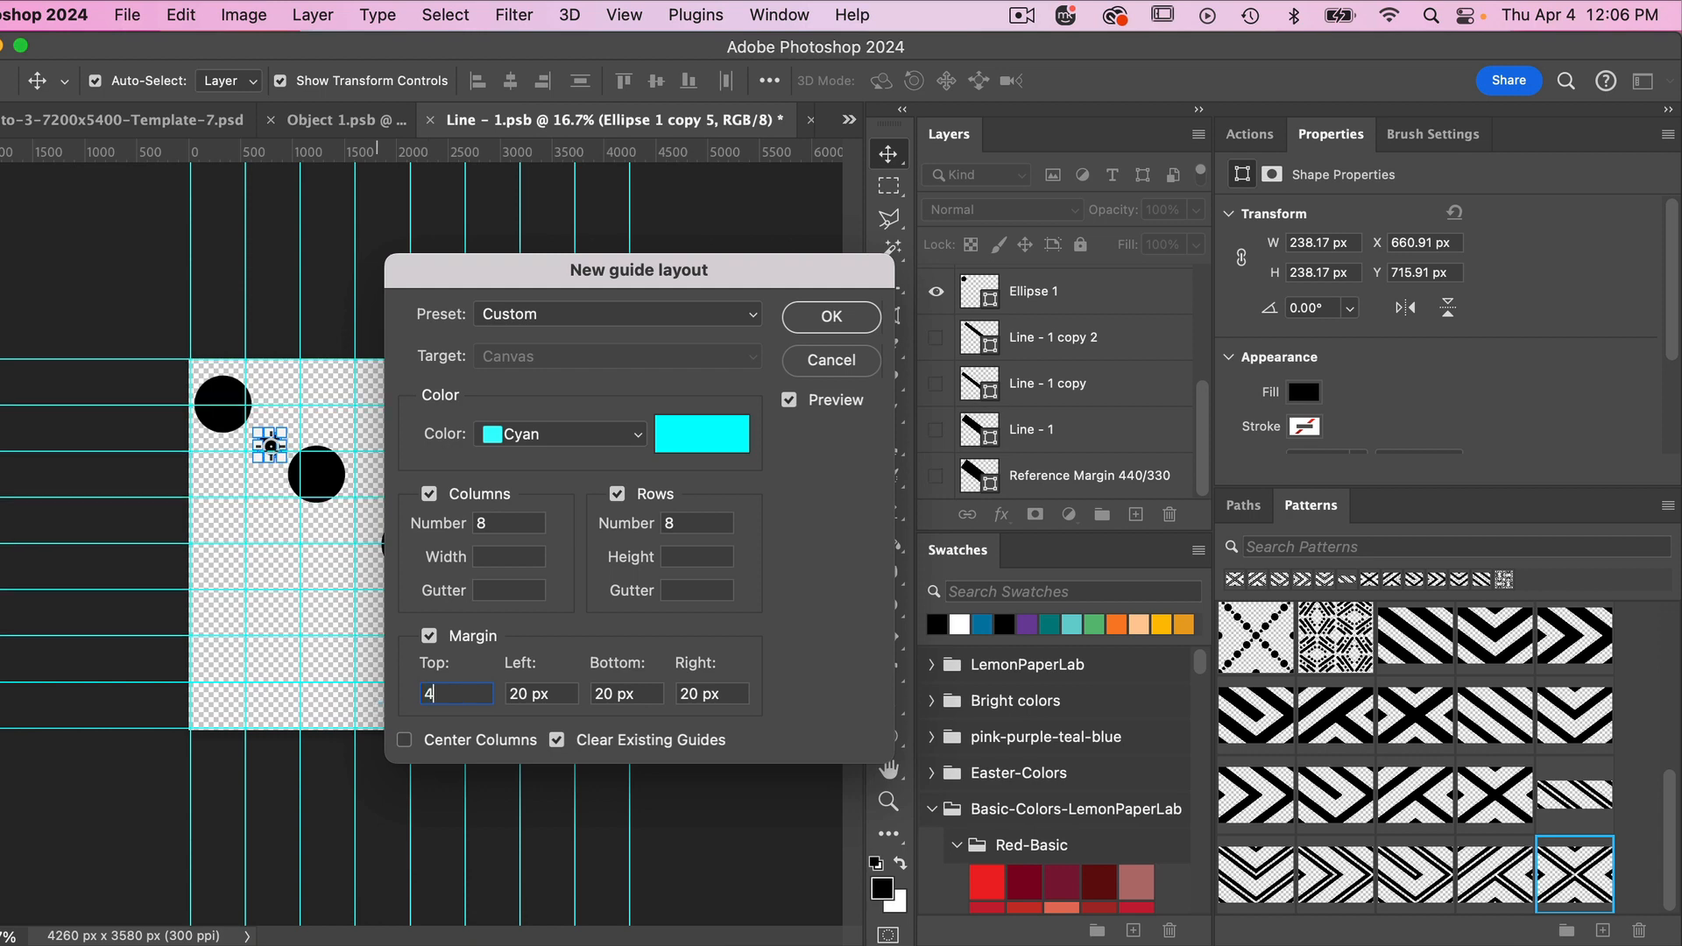
pyautogui.write('40')
pyautogui.click(645, 692)
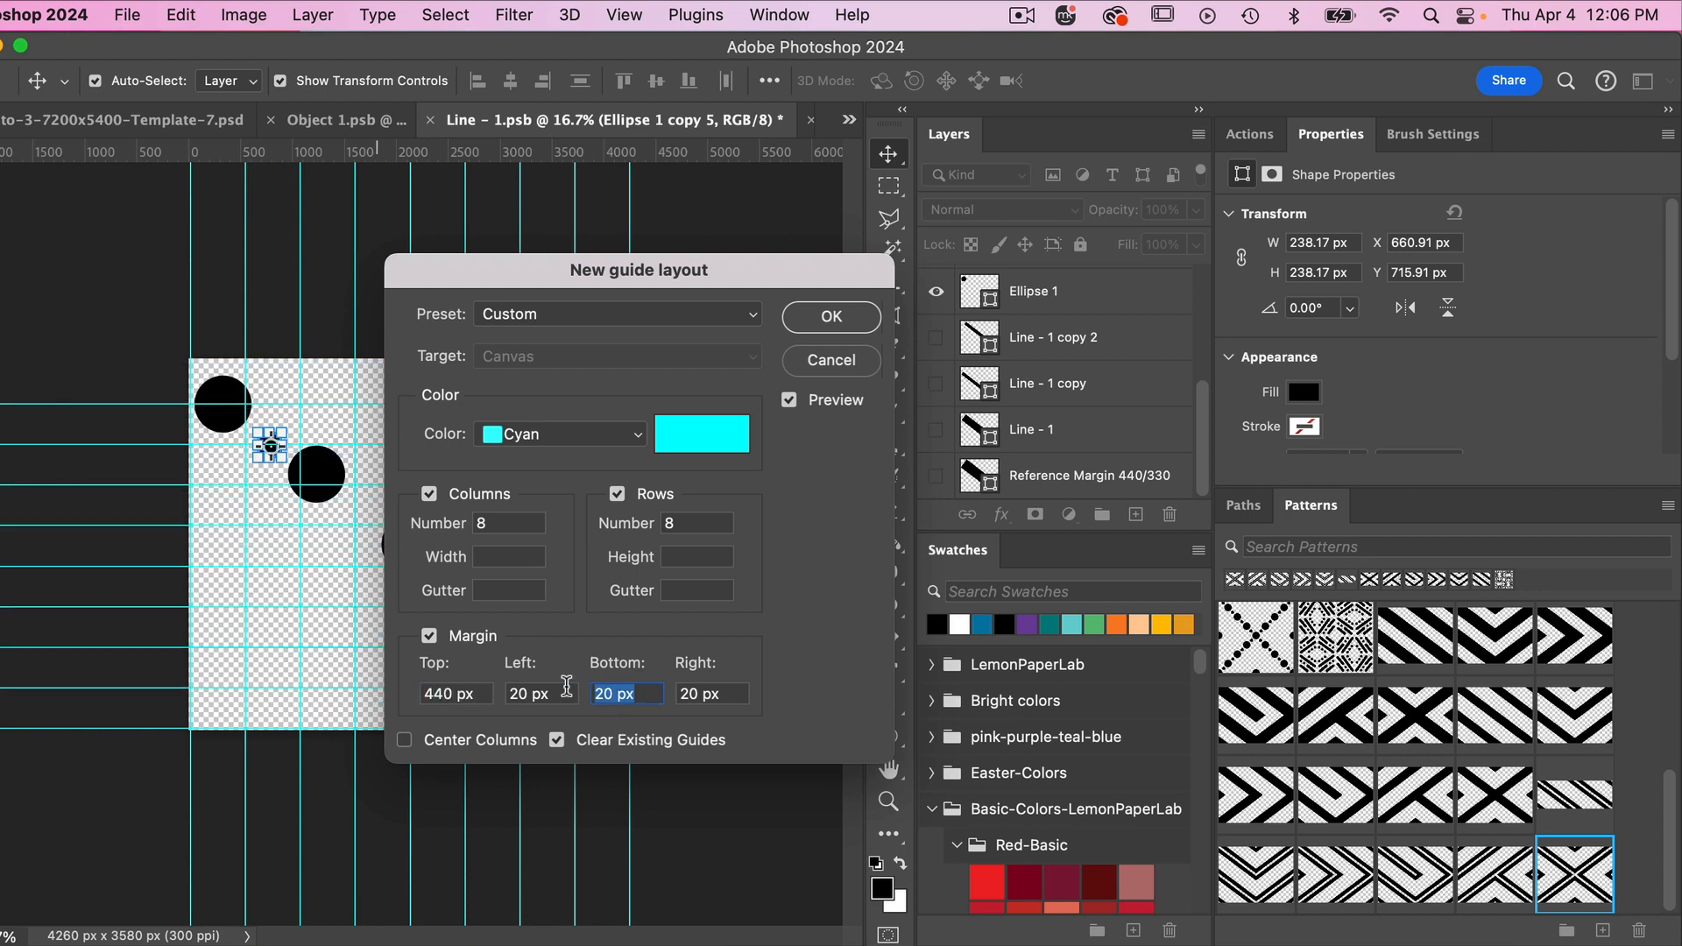
pyautogui.write('440')
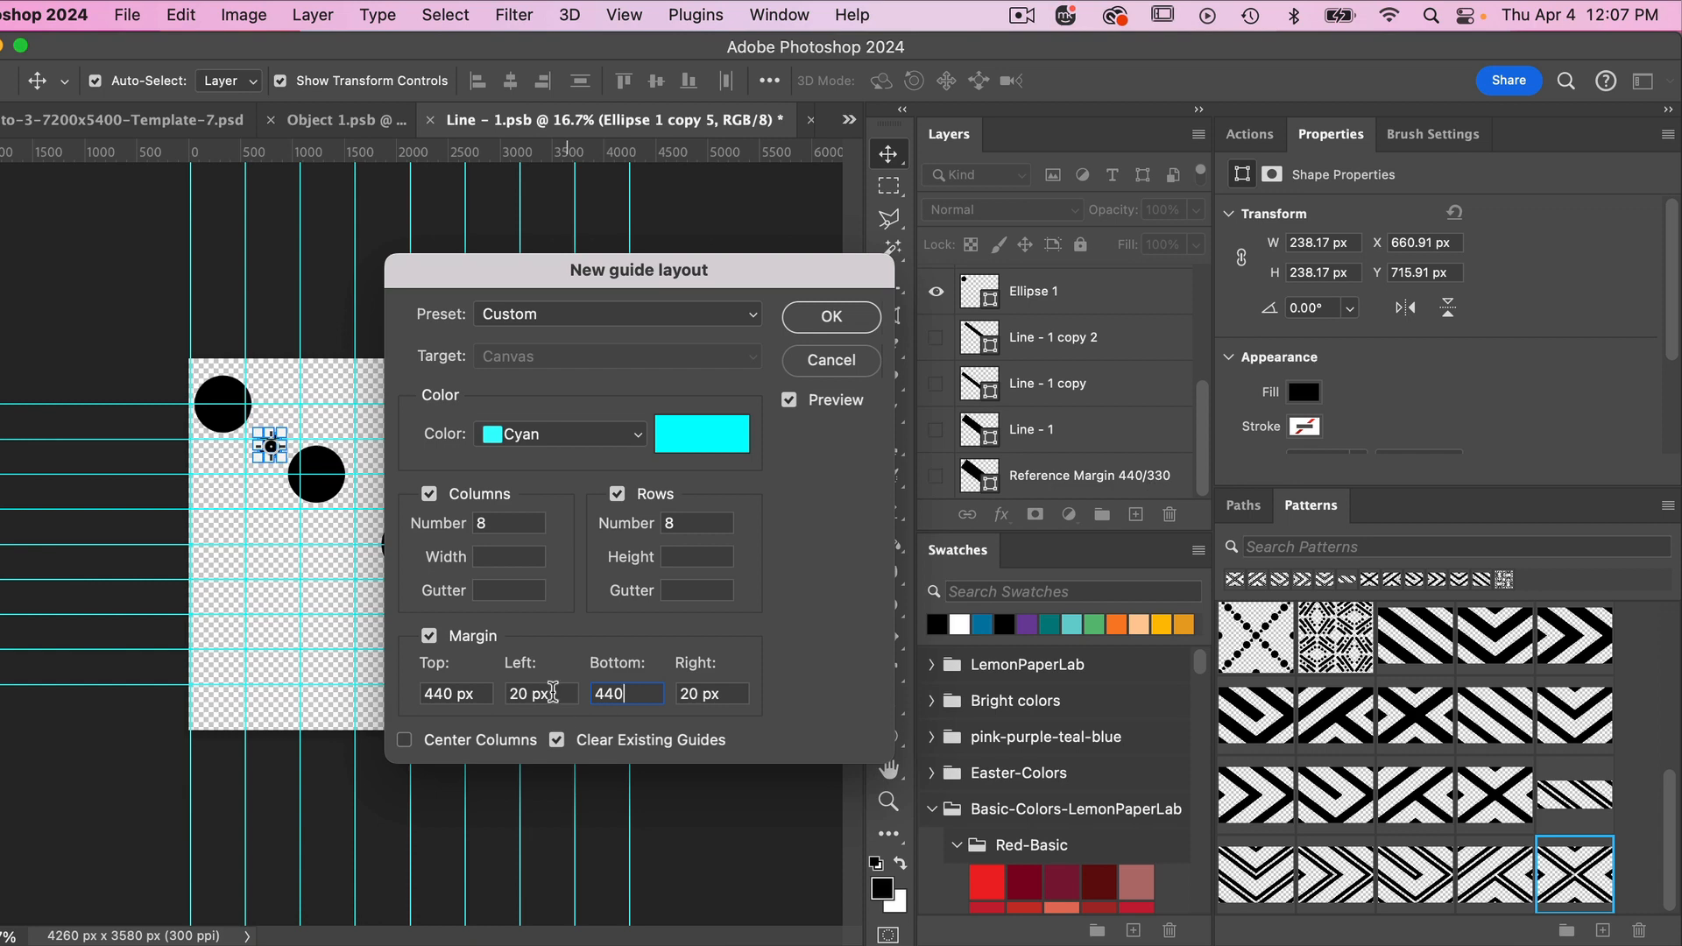
# - Set the left and right margins to 330 px and apply the guide layout
pyautogui.click(550, 692)
pyautogui.write('330')
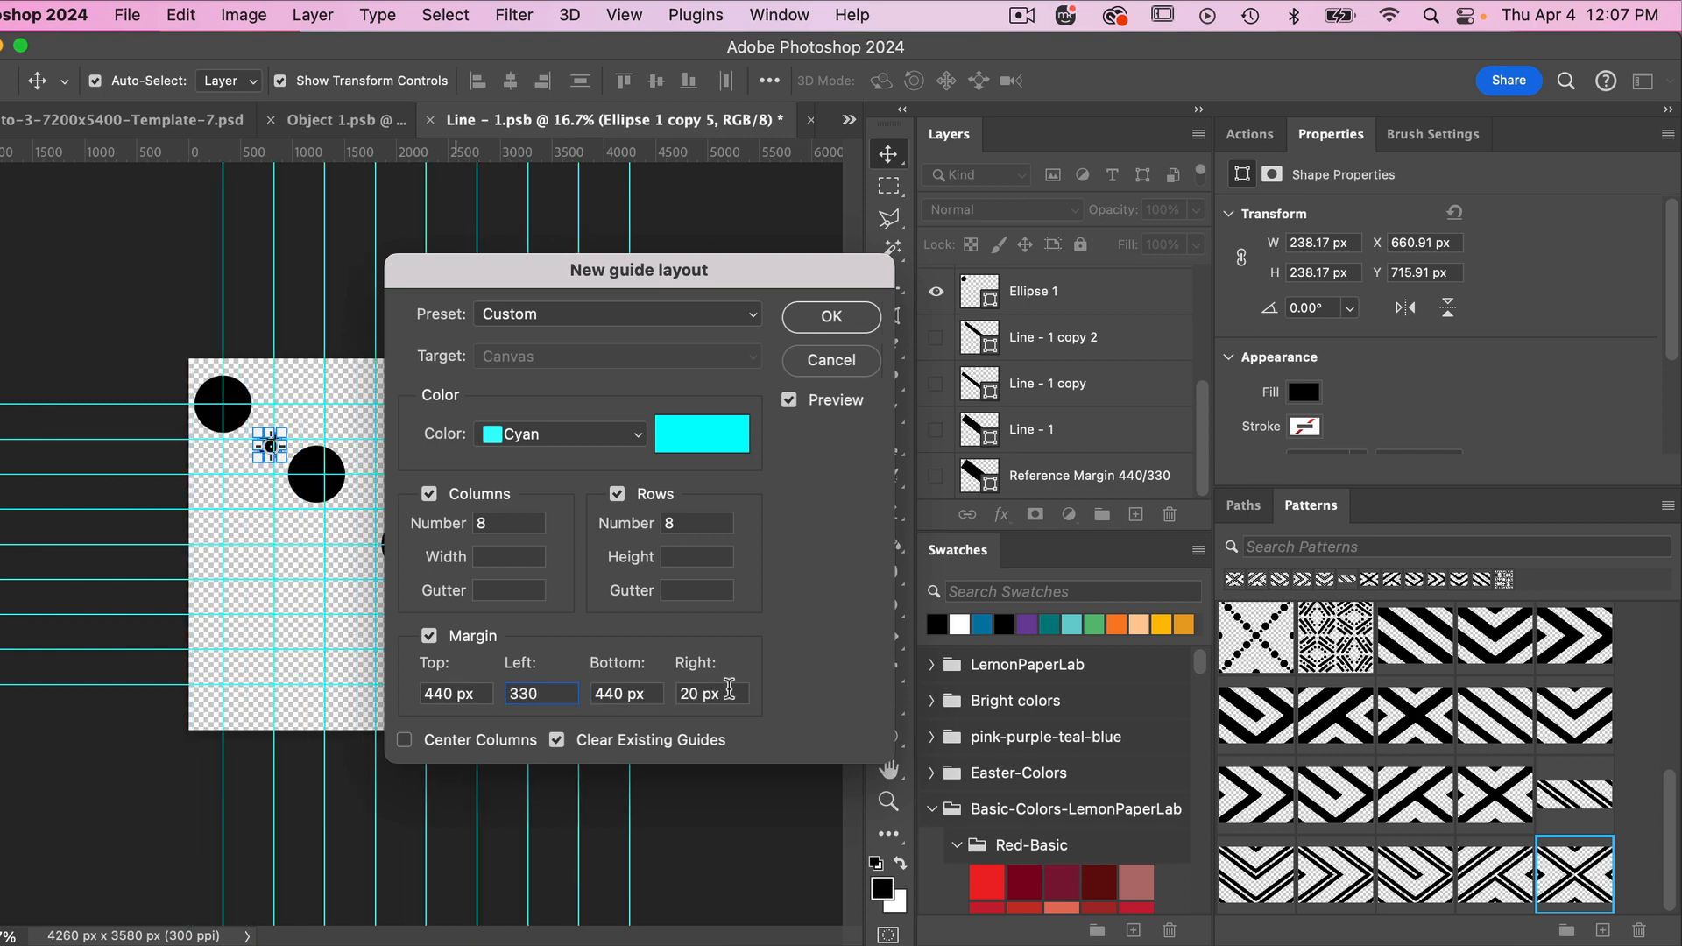
pyautogui.click(729, 691)
pyautogui.write('3330')
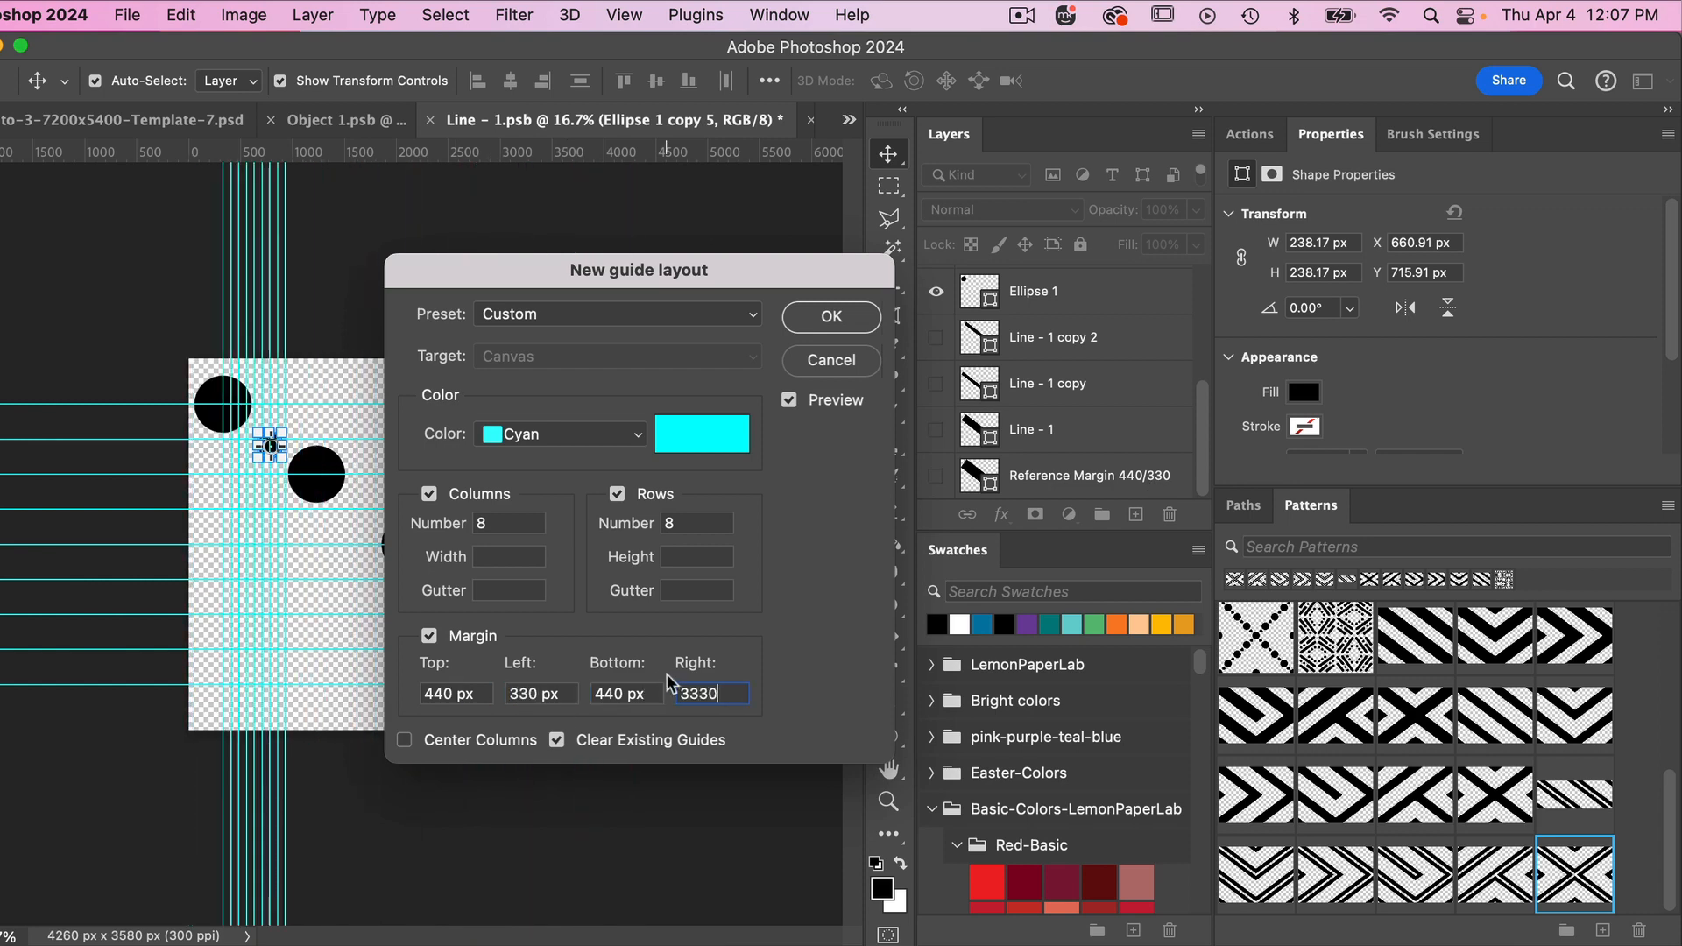
pyautogui.press('BackSpace')
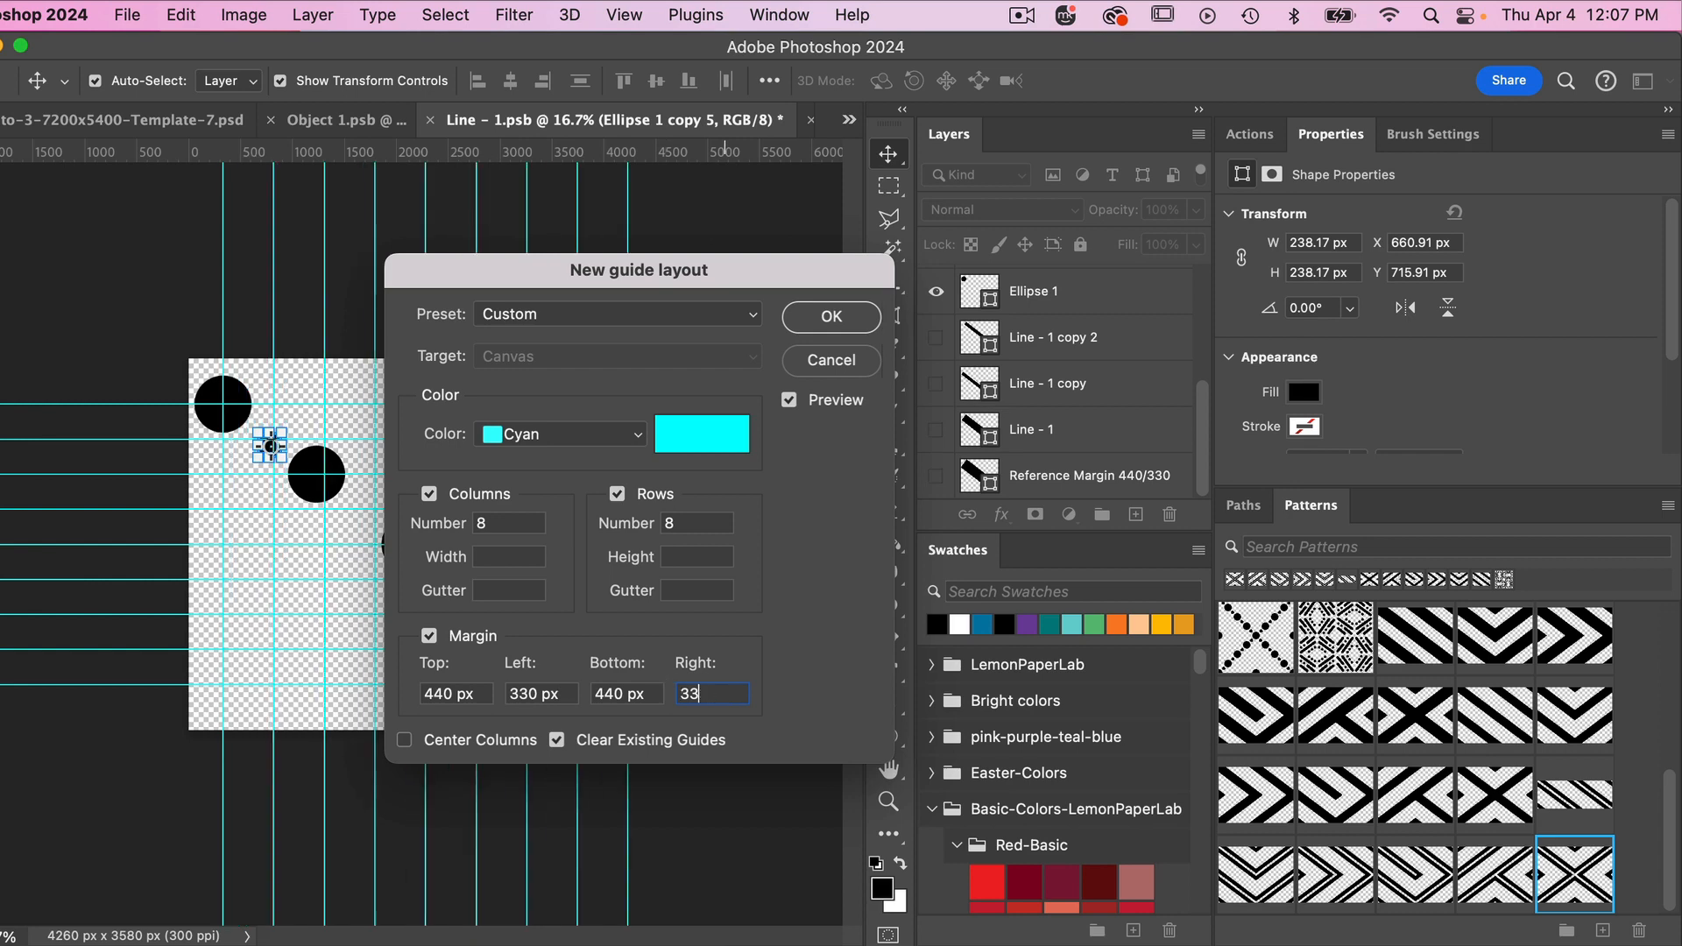
pyautogui.click(832, 317)
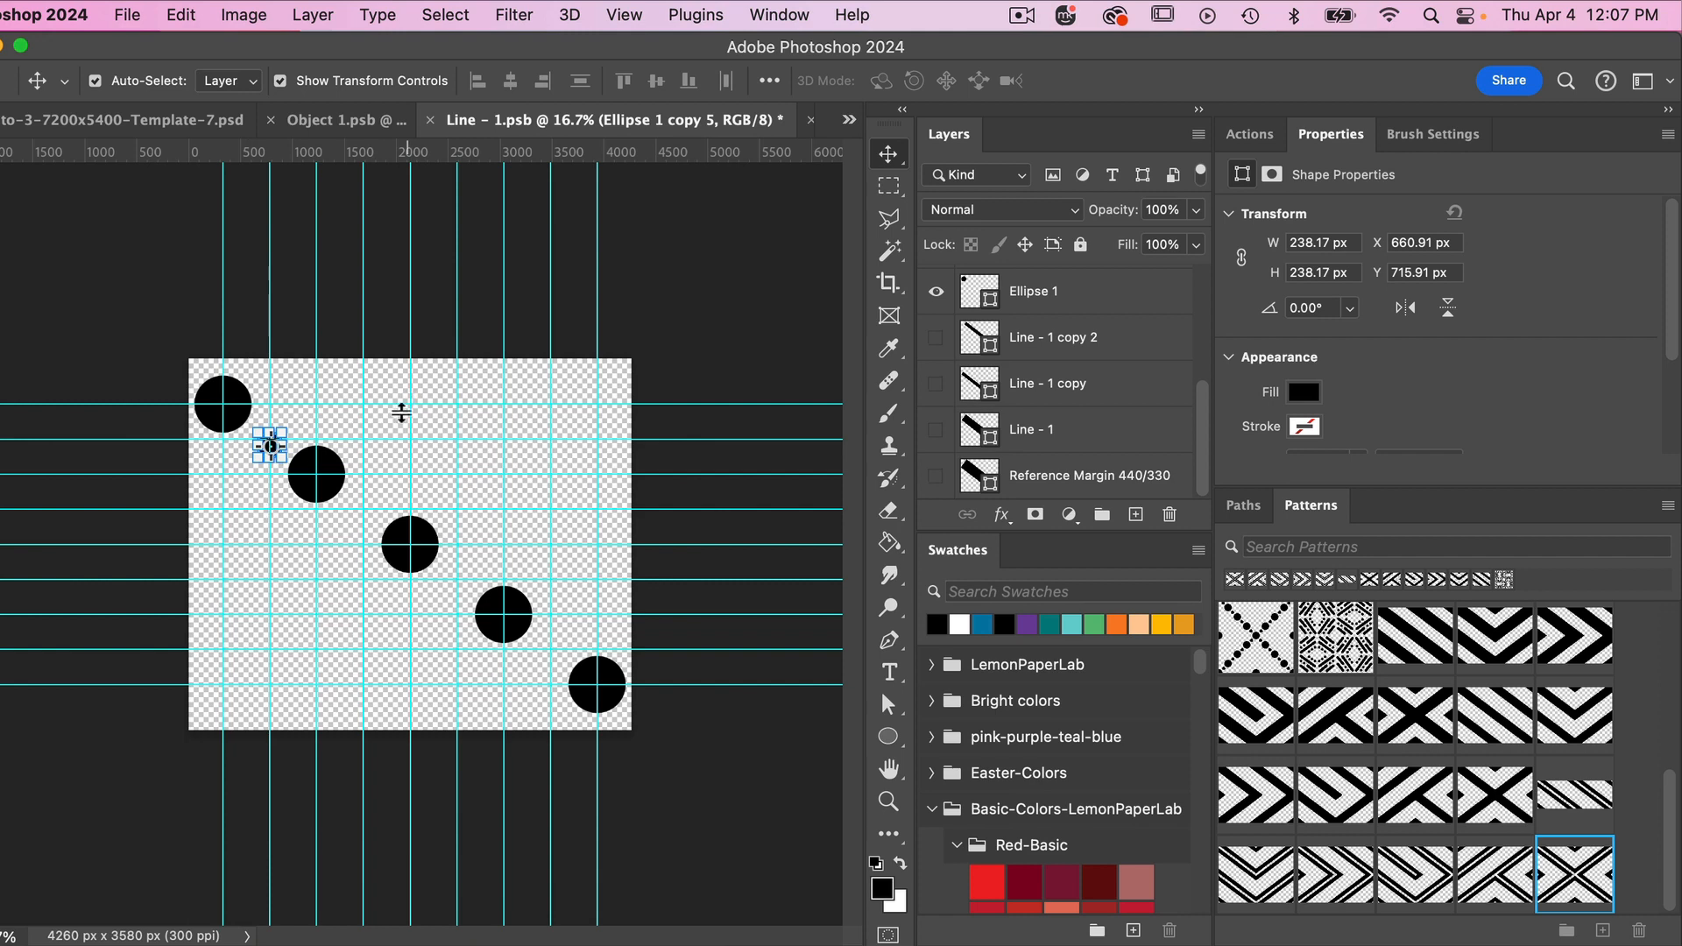
# - Align the small circle with the guide intersection midway between the first two large circles
pyautogui.click(385, 424)
pyautogui.moveTo(277, 448); pyautogui.dragTo(275, 451)
pyautogui.click(339, 435)
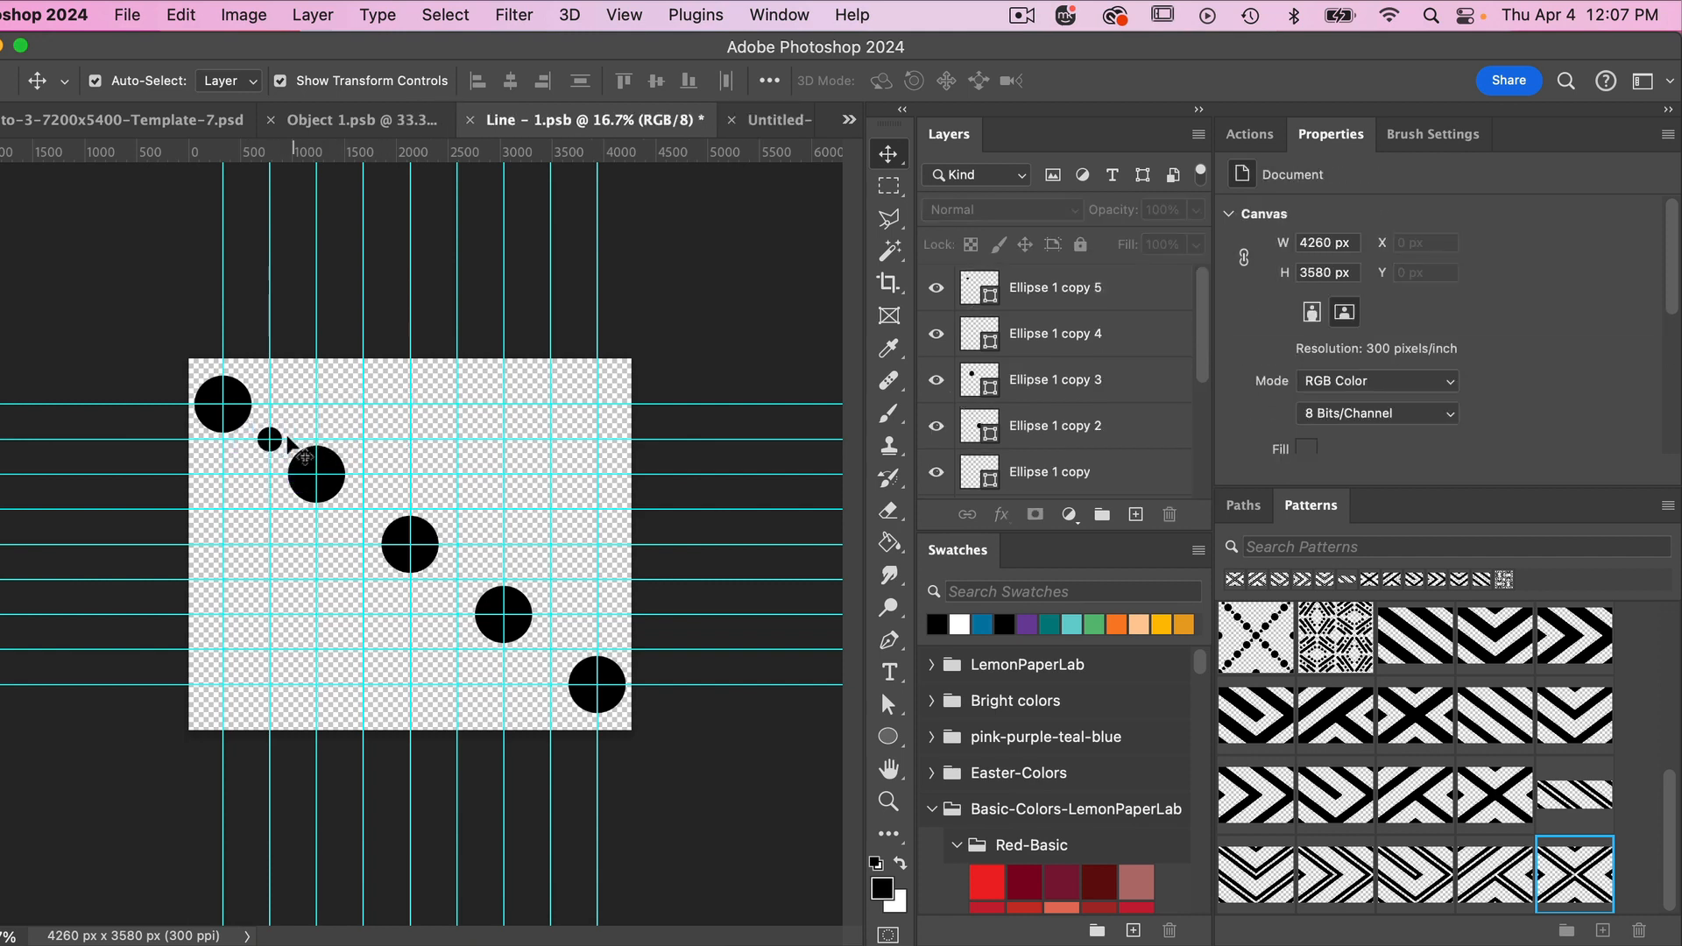
# - Duplicate the small circle onto the guide intersections between the second and third and between the third and fourth large circles
pyautogui.click(271, 441)
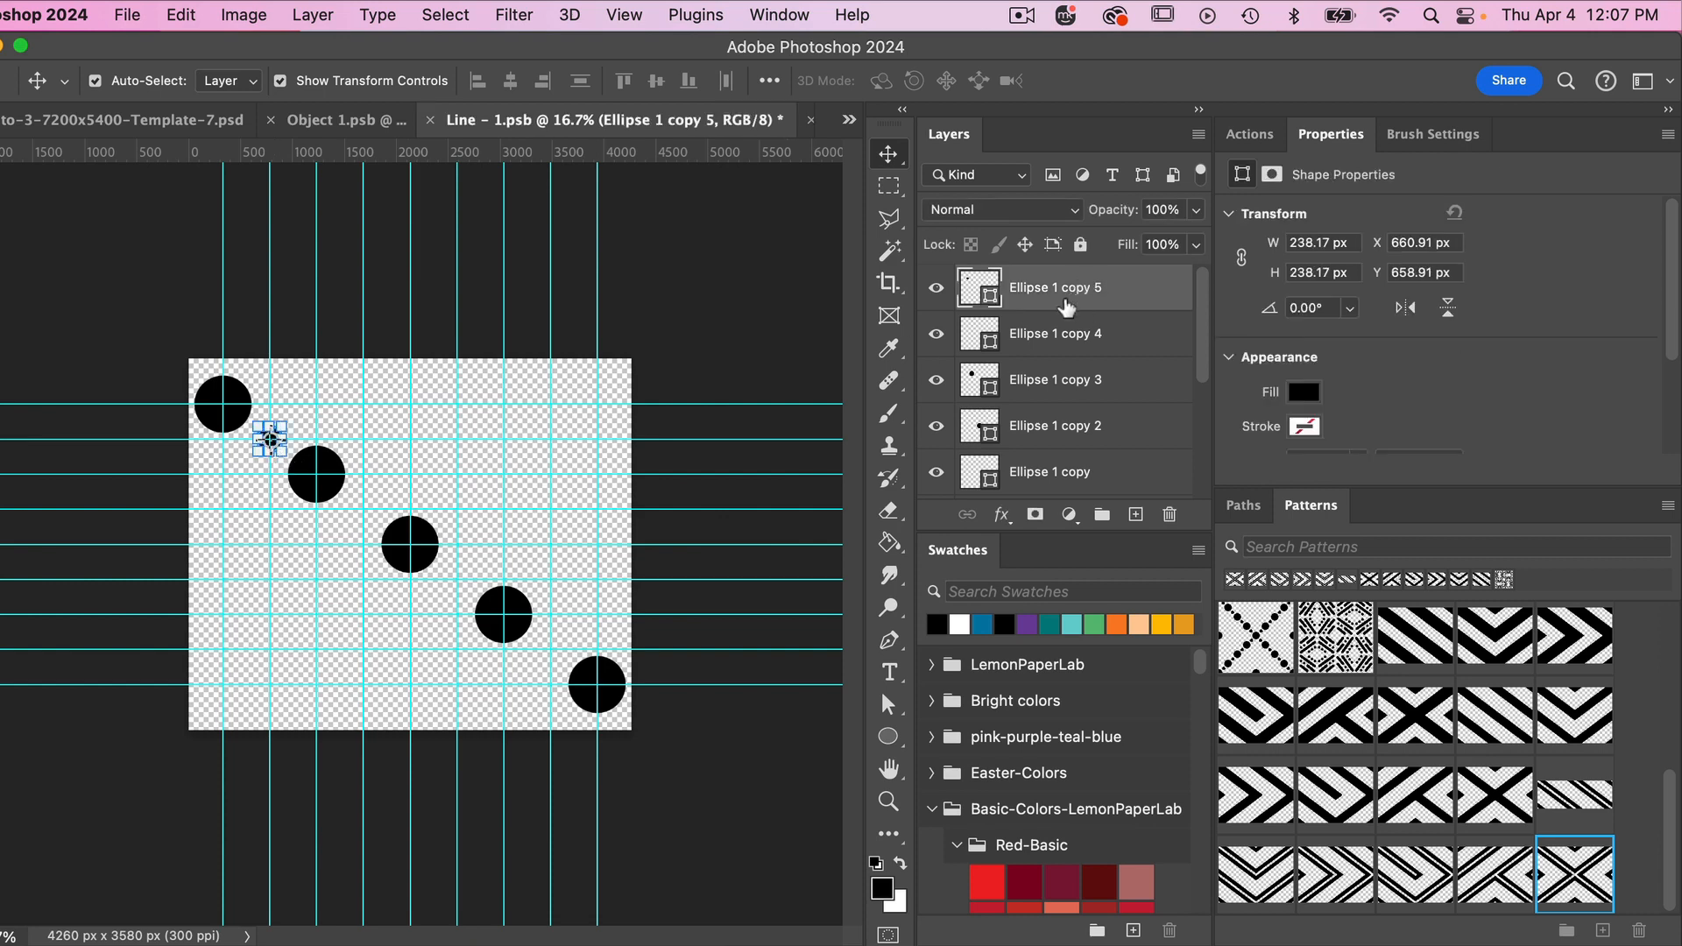
pyautogui.press('super+j')
pyautogui.keyDown('super'); pyautogui.click(287, 450); pyautogui.keyUp('super')
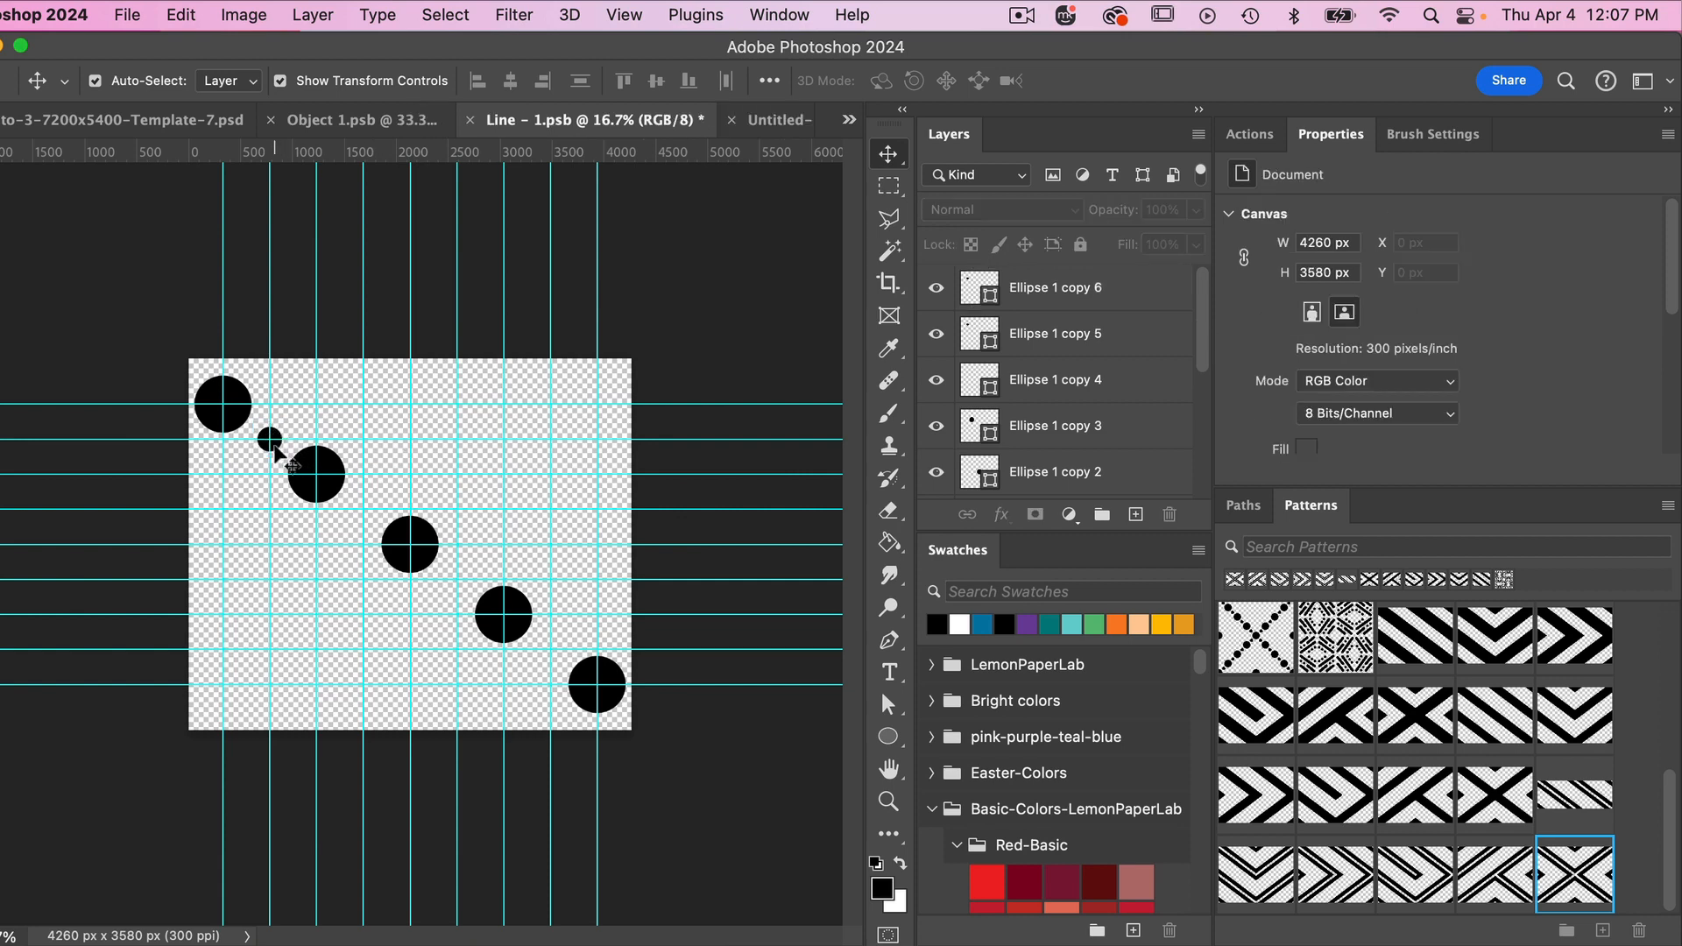
pyautogui.moveTo(272, 451); pyautogui.dragTo(365, 510)
pyautogui.press('super+j')
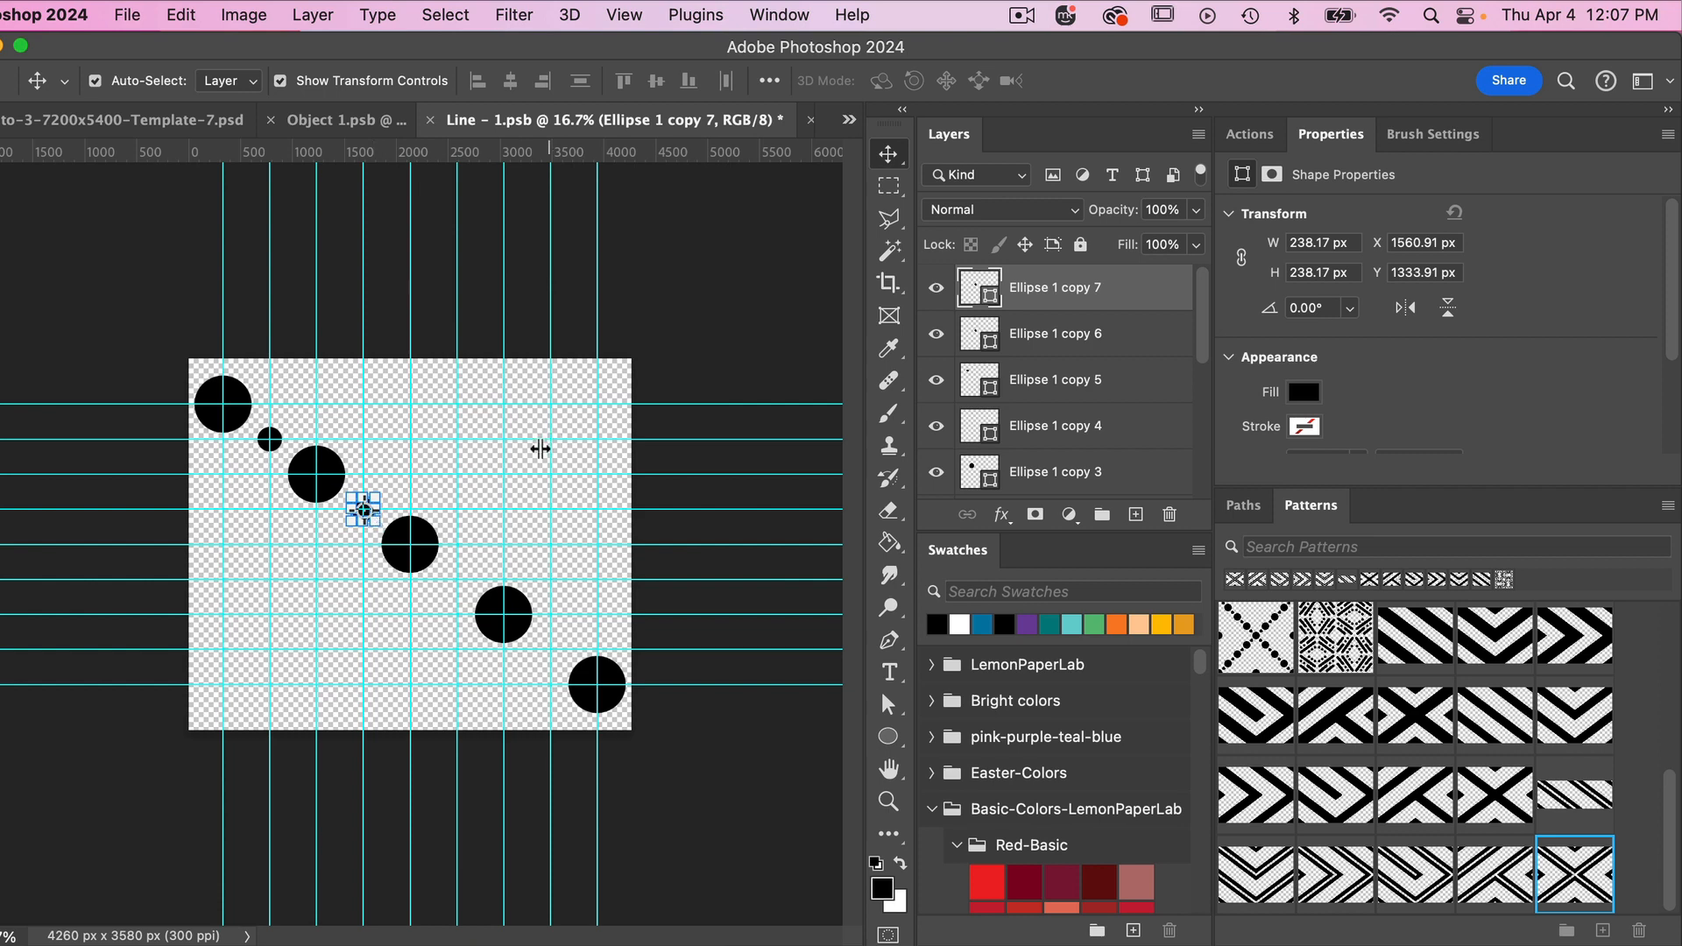
pyautogui.click(481, 504)
pyautogui.moveTo(368, 520); pyautogui.dragTo(459, 583)
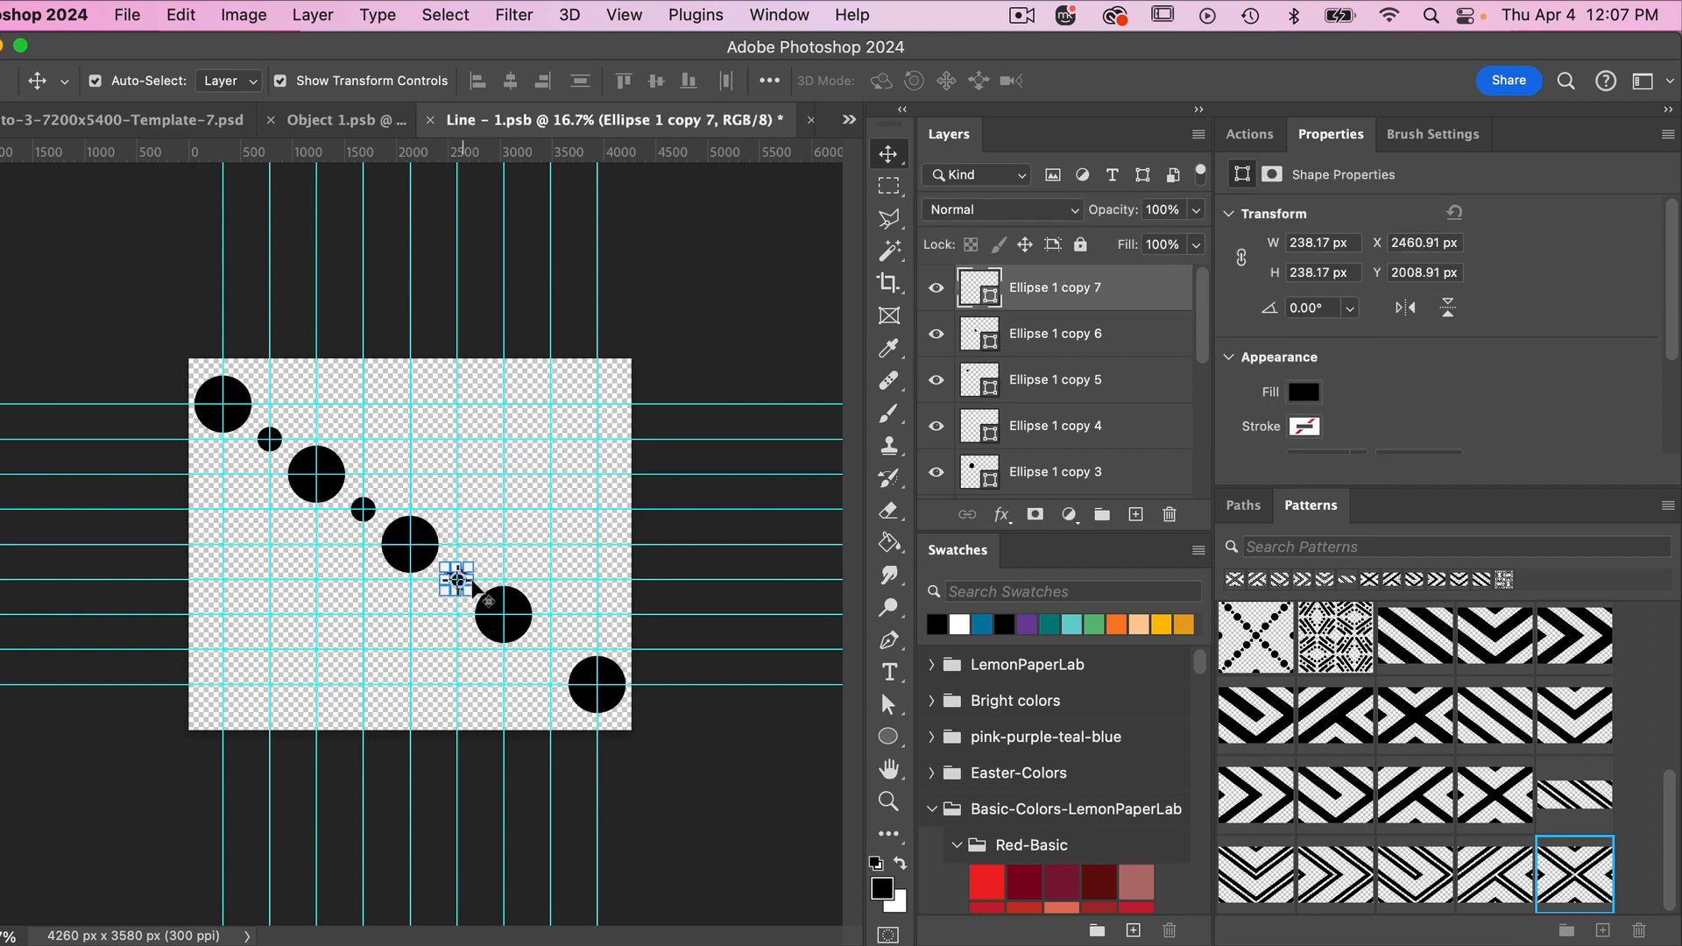
pyautogui.click(565, 571)
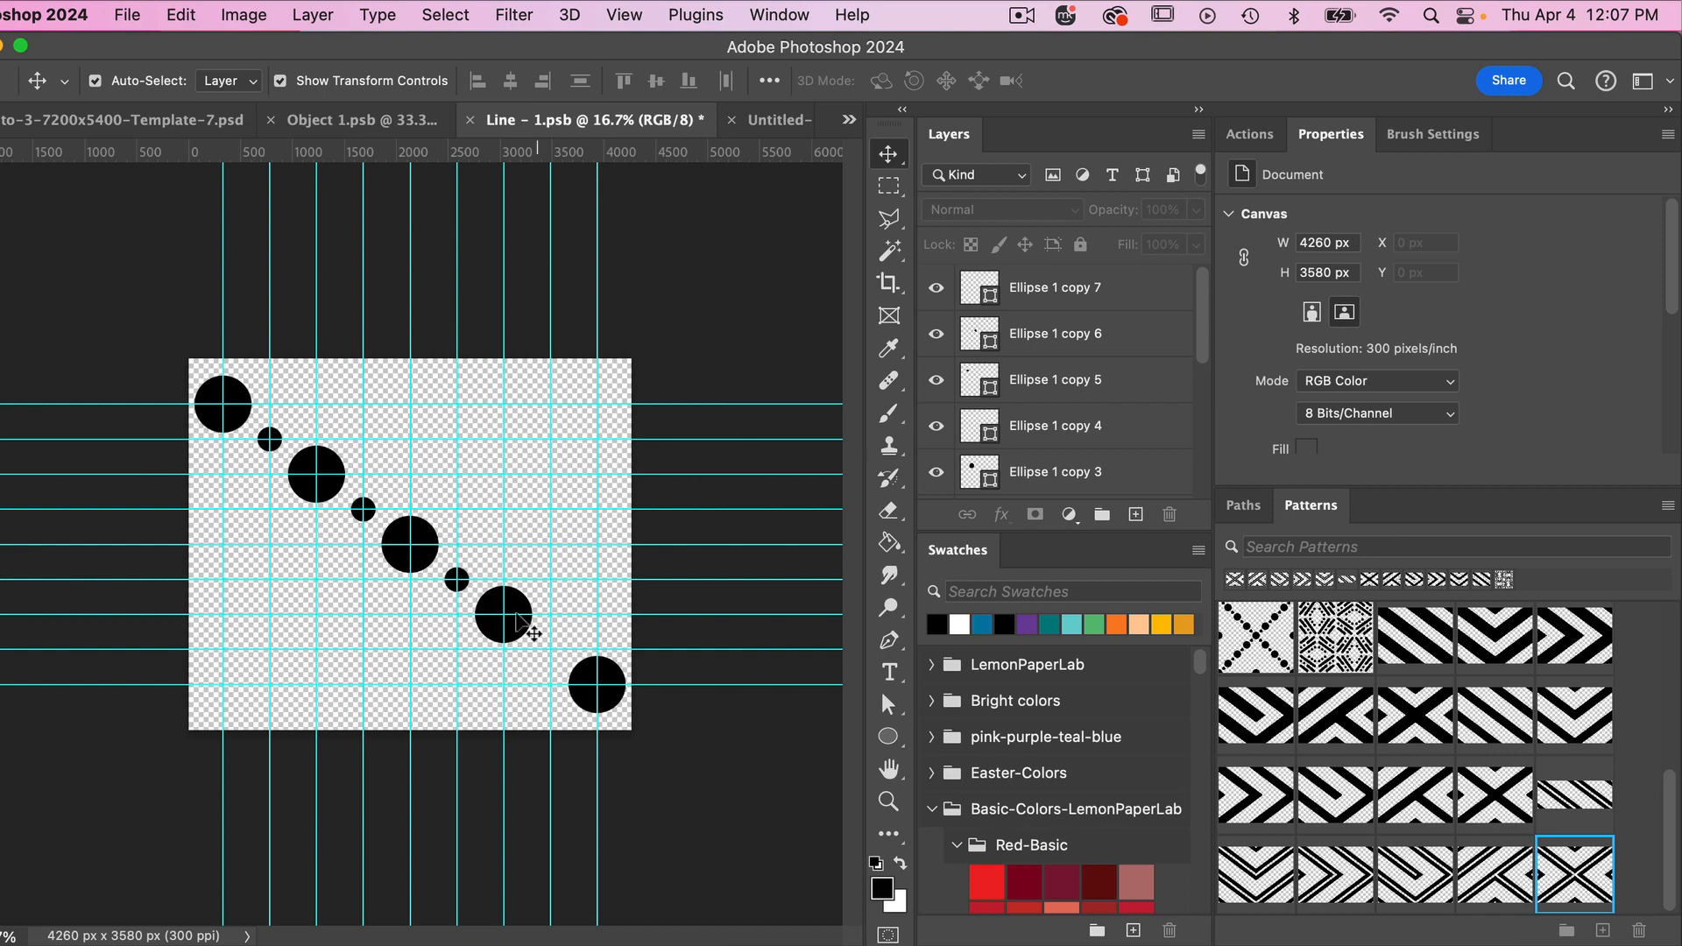
# - Duplicate the small circle onto the guide intersection between the fourth and fifth large circles
pyautogui.click(1071, 298)
pyautogui.press('super+j')
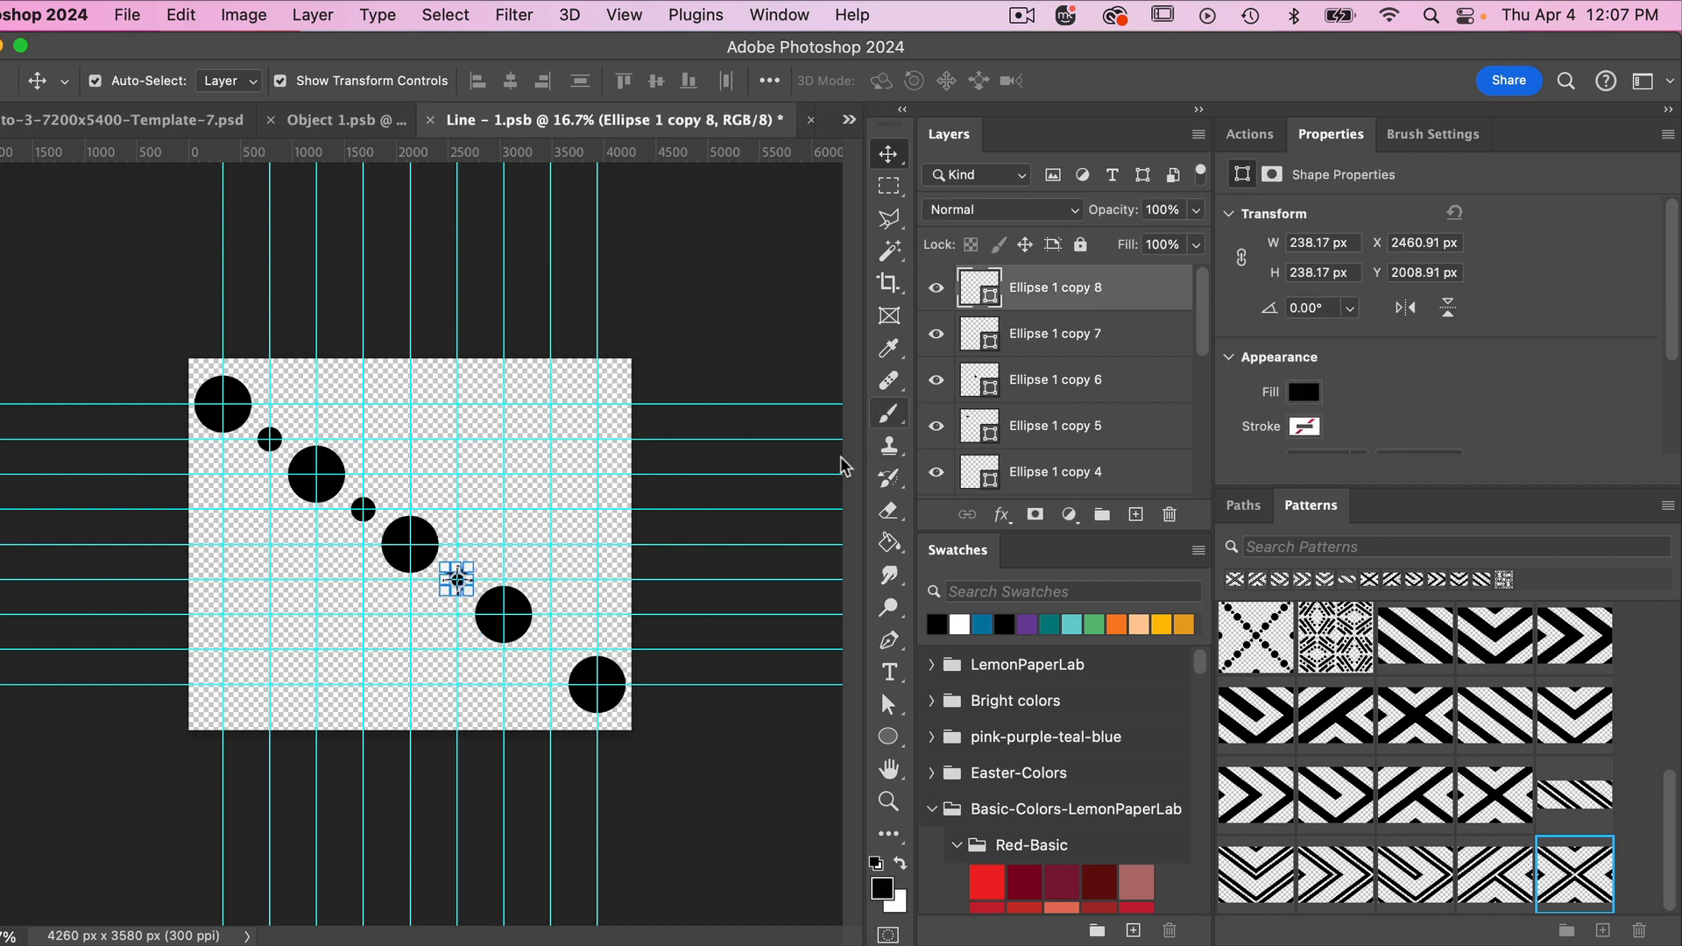
pyautogui.click(566, 571)
pyautogui.moveTo(464, 592); pyautogui.dragTo(558, 662)
pyautogui.click(711, 335)
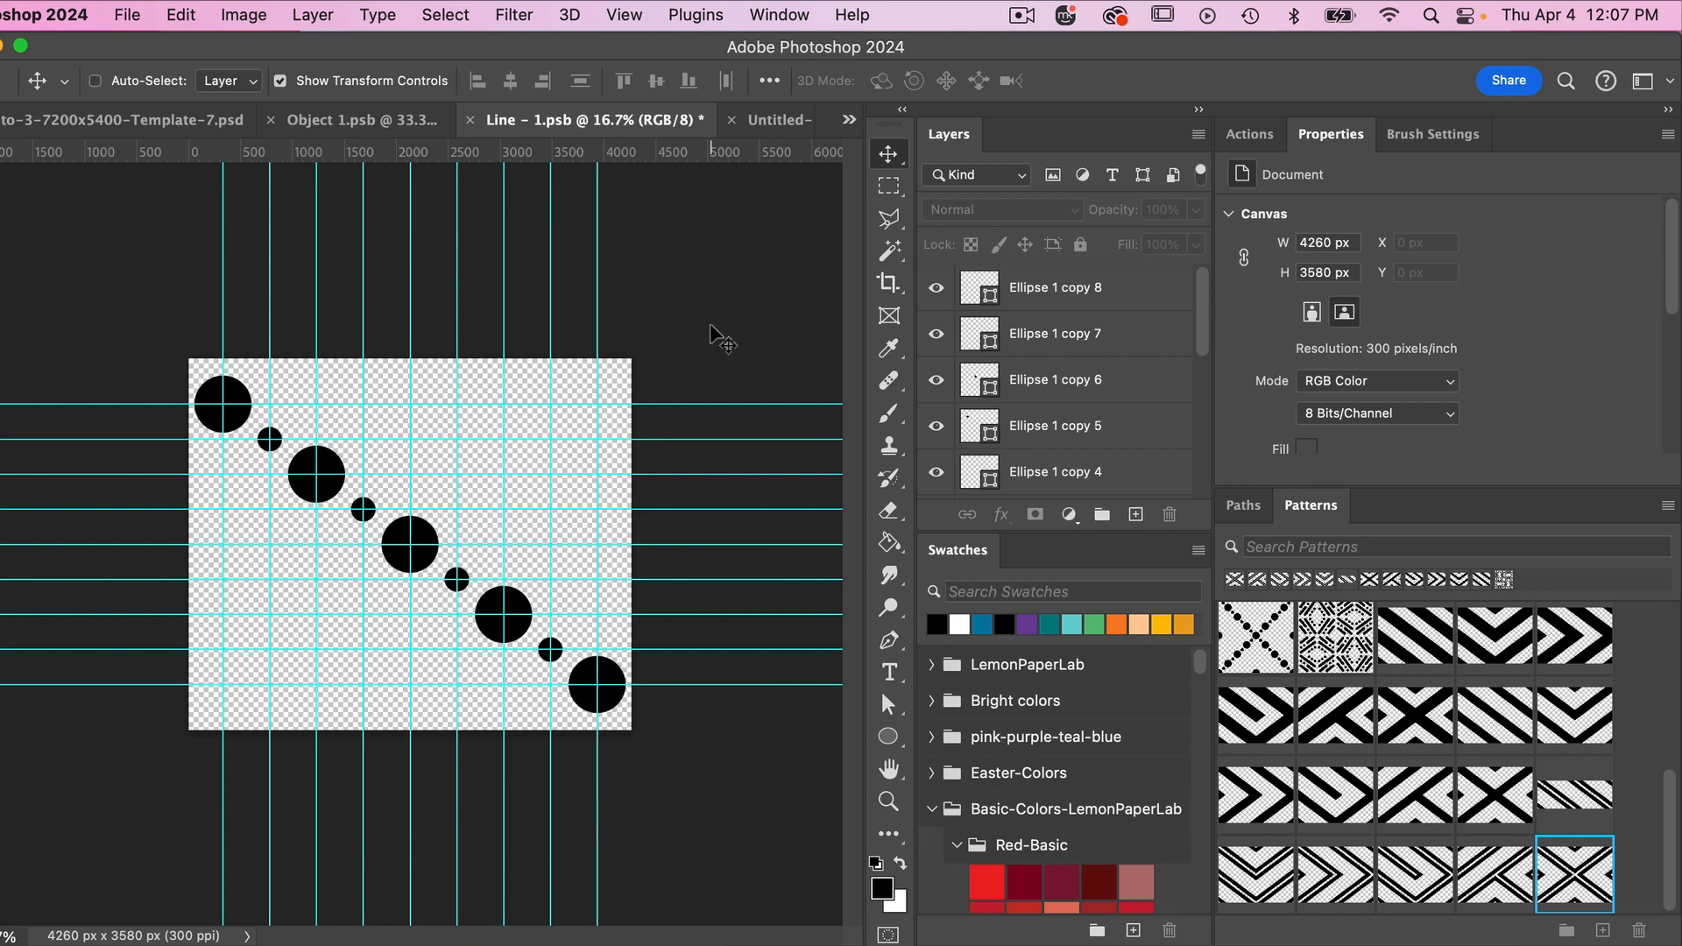
# - Save the Line - 1 artwork and the Object 1 document that contains it so the pattern template updates
pyautogui.press('super+s')
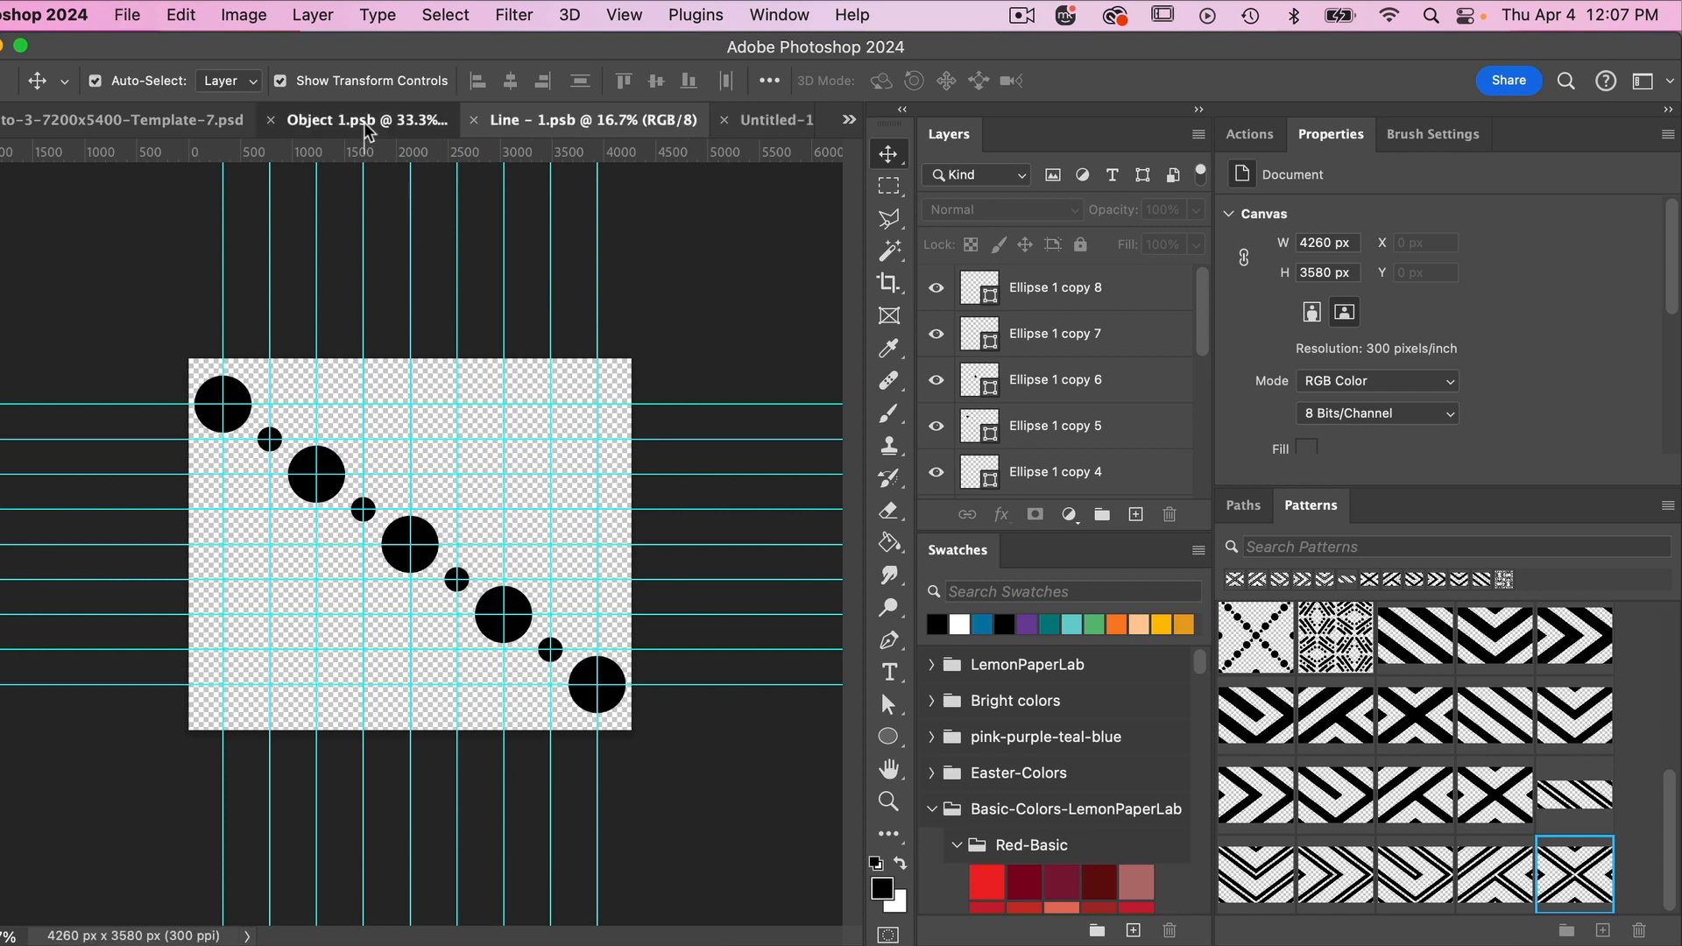
pyautogui.click(368, 130)
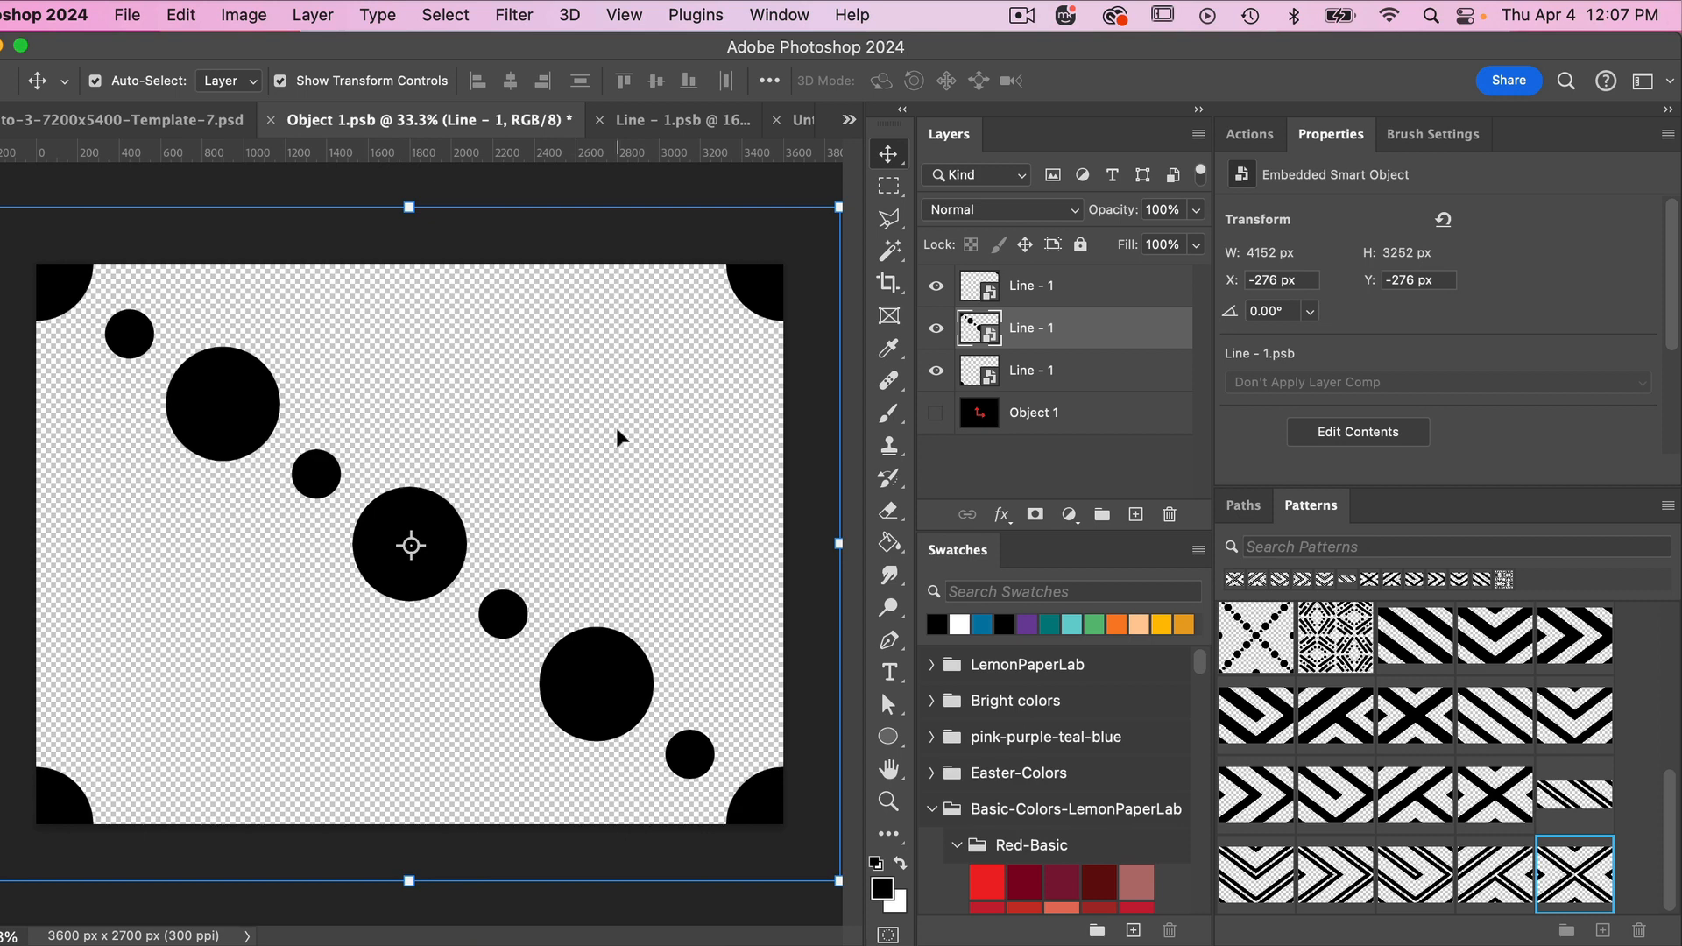
pyautogui.press('super+s')
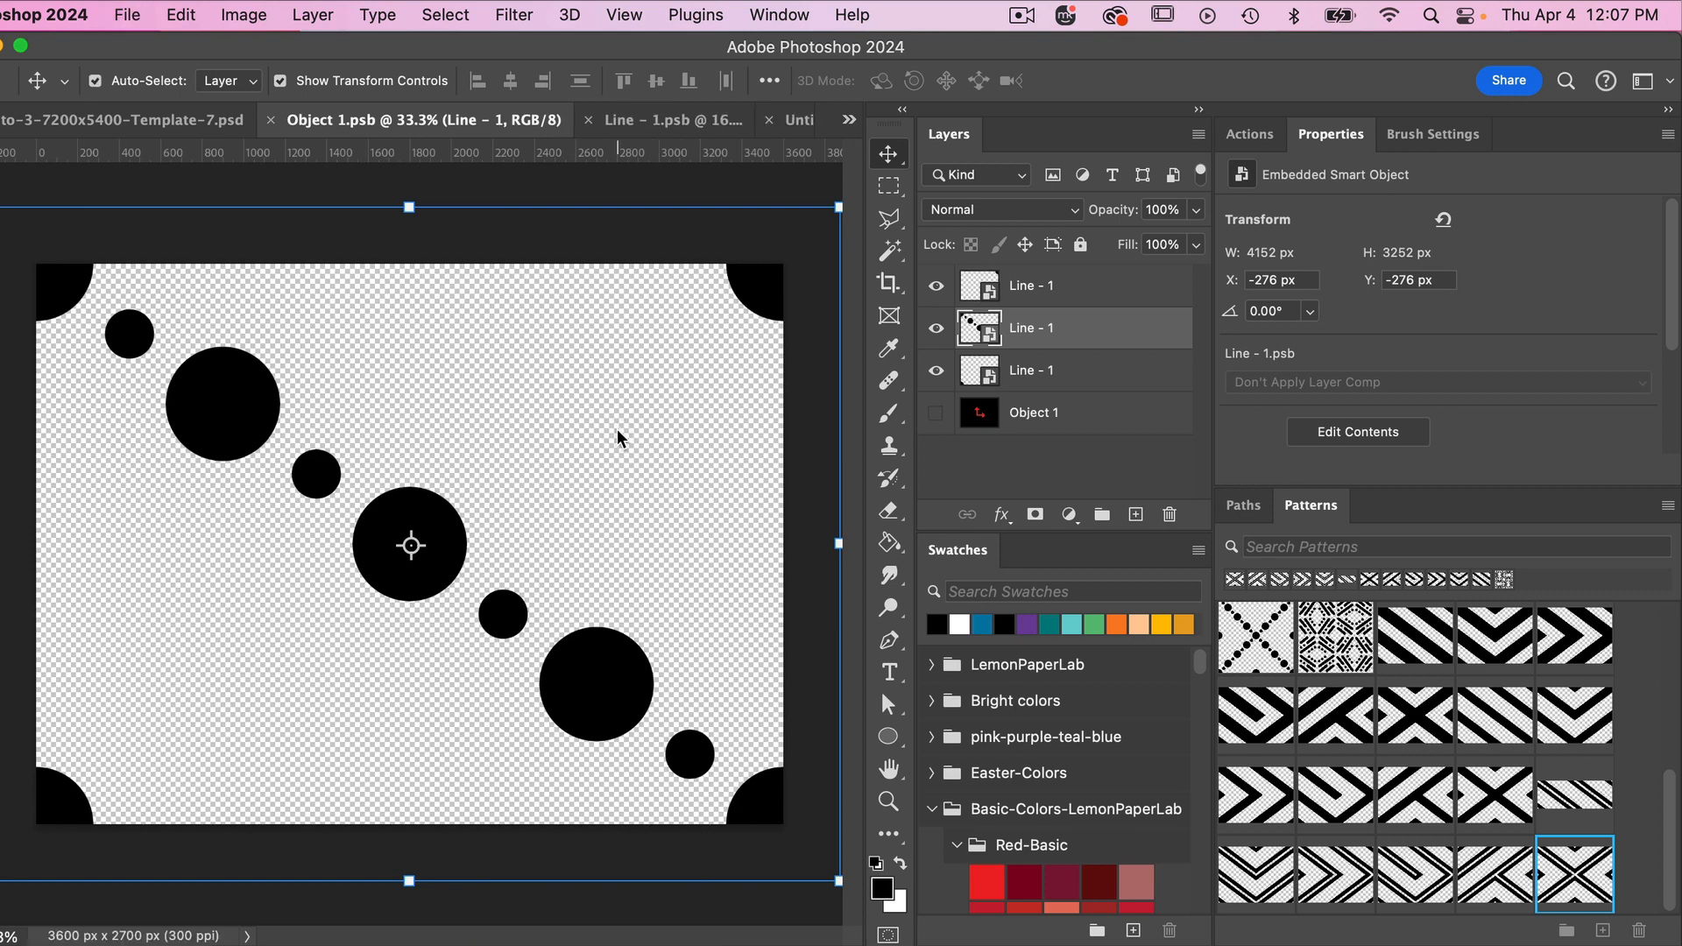
# - Run the Define-6-Patterns action from the Pattern-Starter-Template-7 set on the template document to define the six dot-line patterns
pyautogui.click(189, 125)
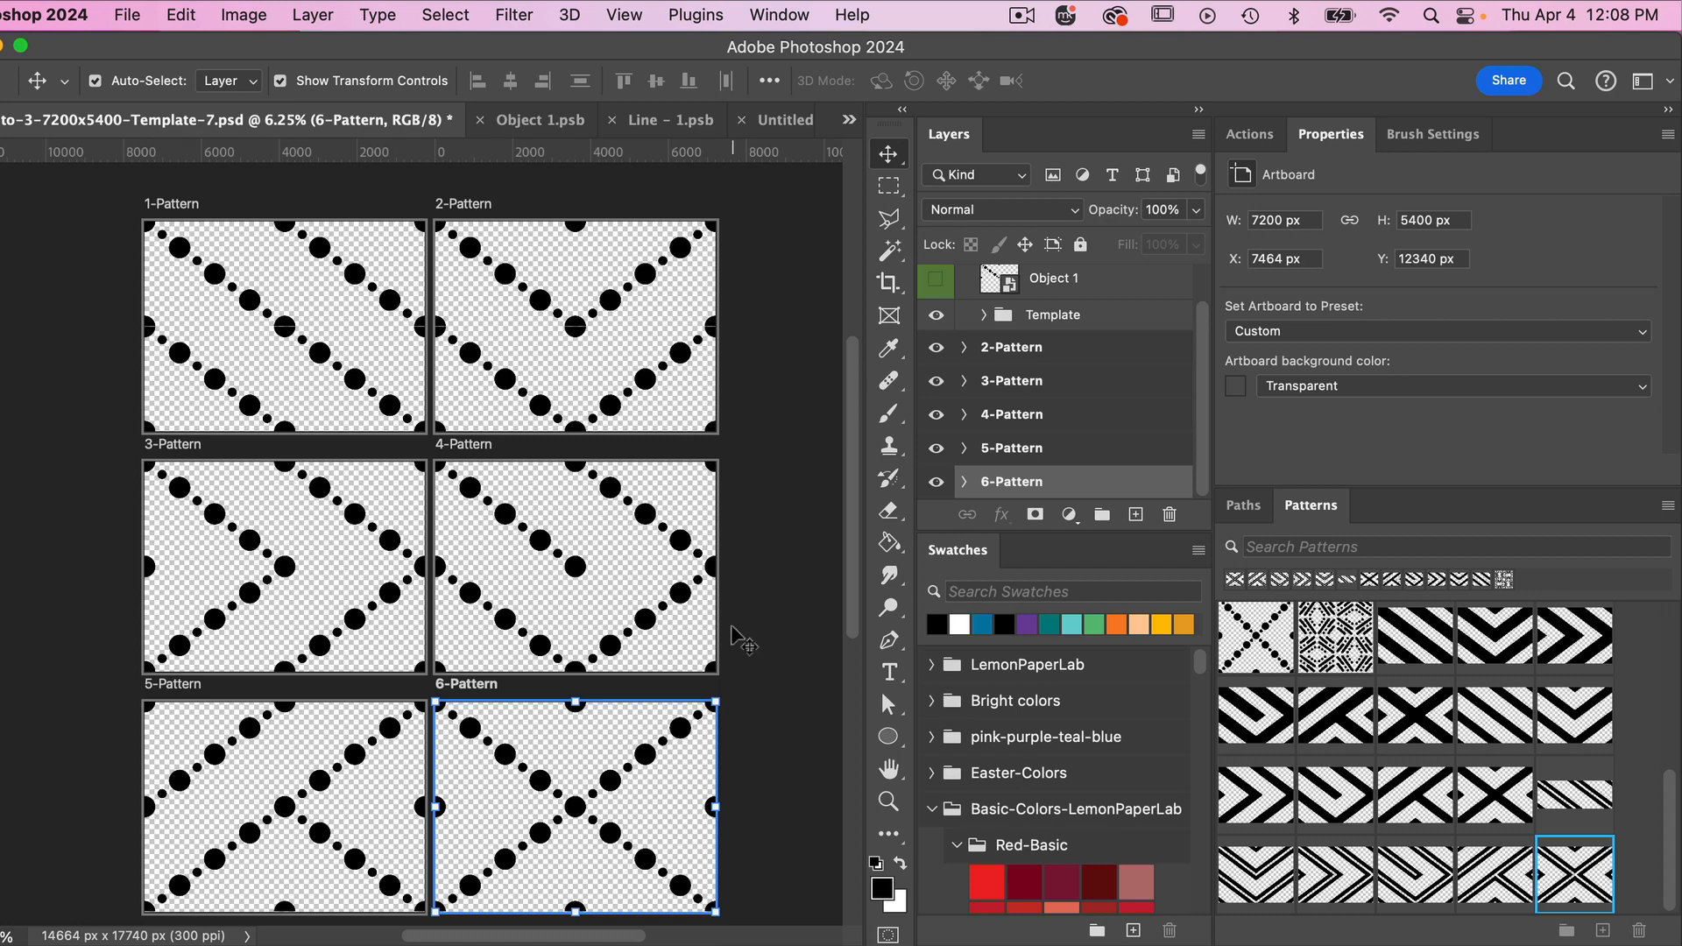
pyautogui.click(1256, 138)
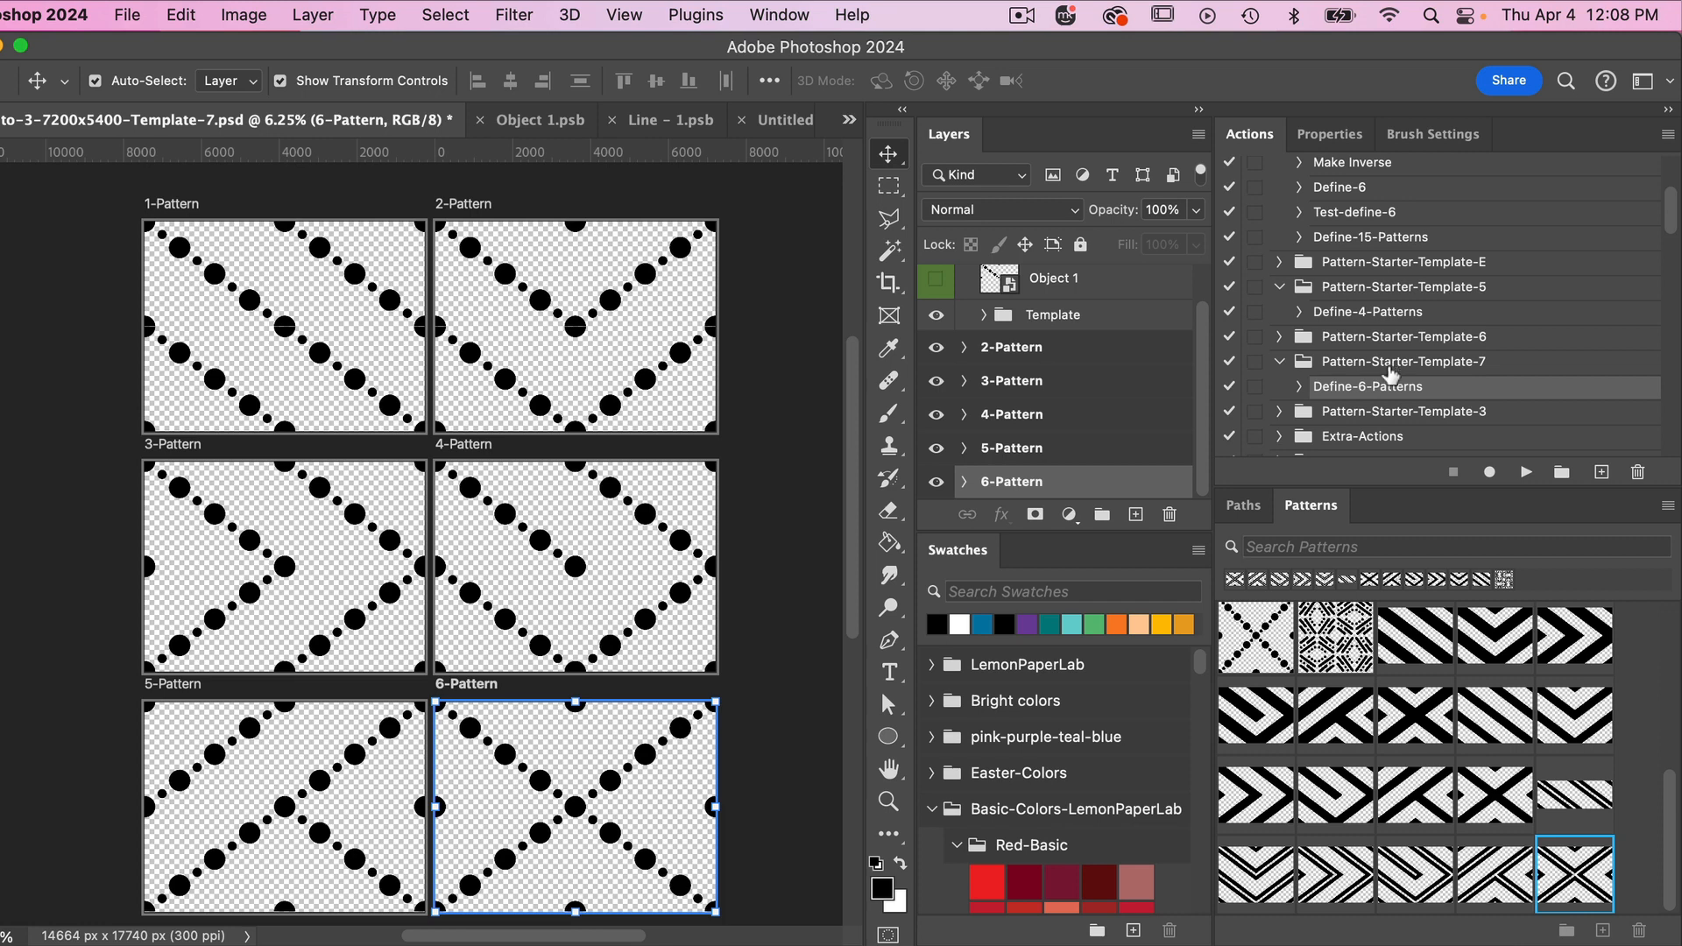
pyautogui.click(1526, 473)
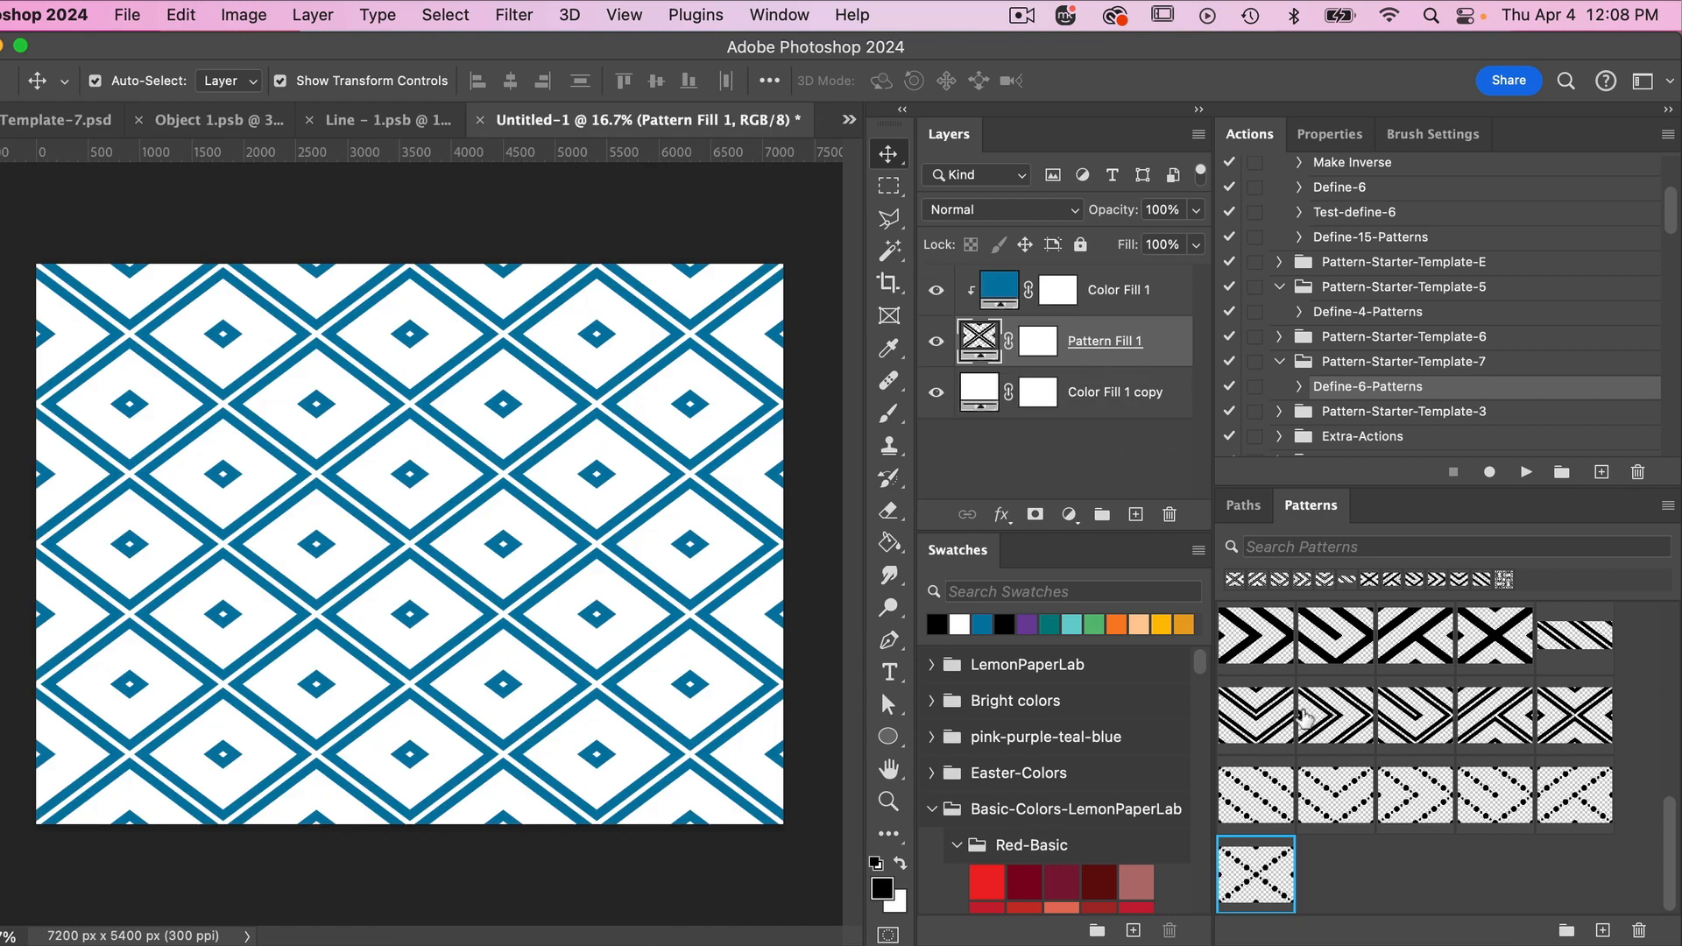
# - Apply the six new dot-line patterns one after another to the blue pattern fill in Untitled-1, ending with the crossed diamond version
pyautogui.click(1253, 804)
pyautogui.click(1341, 810)
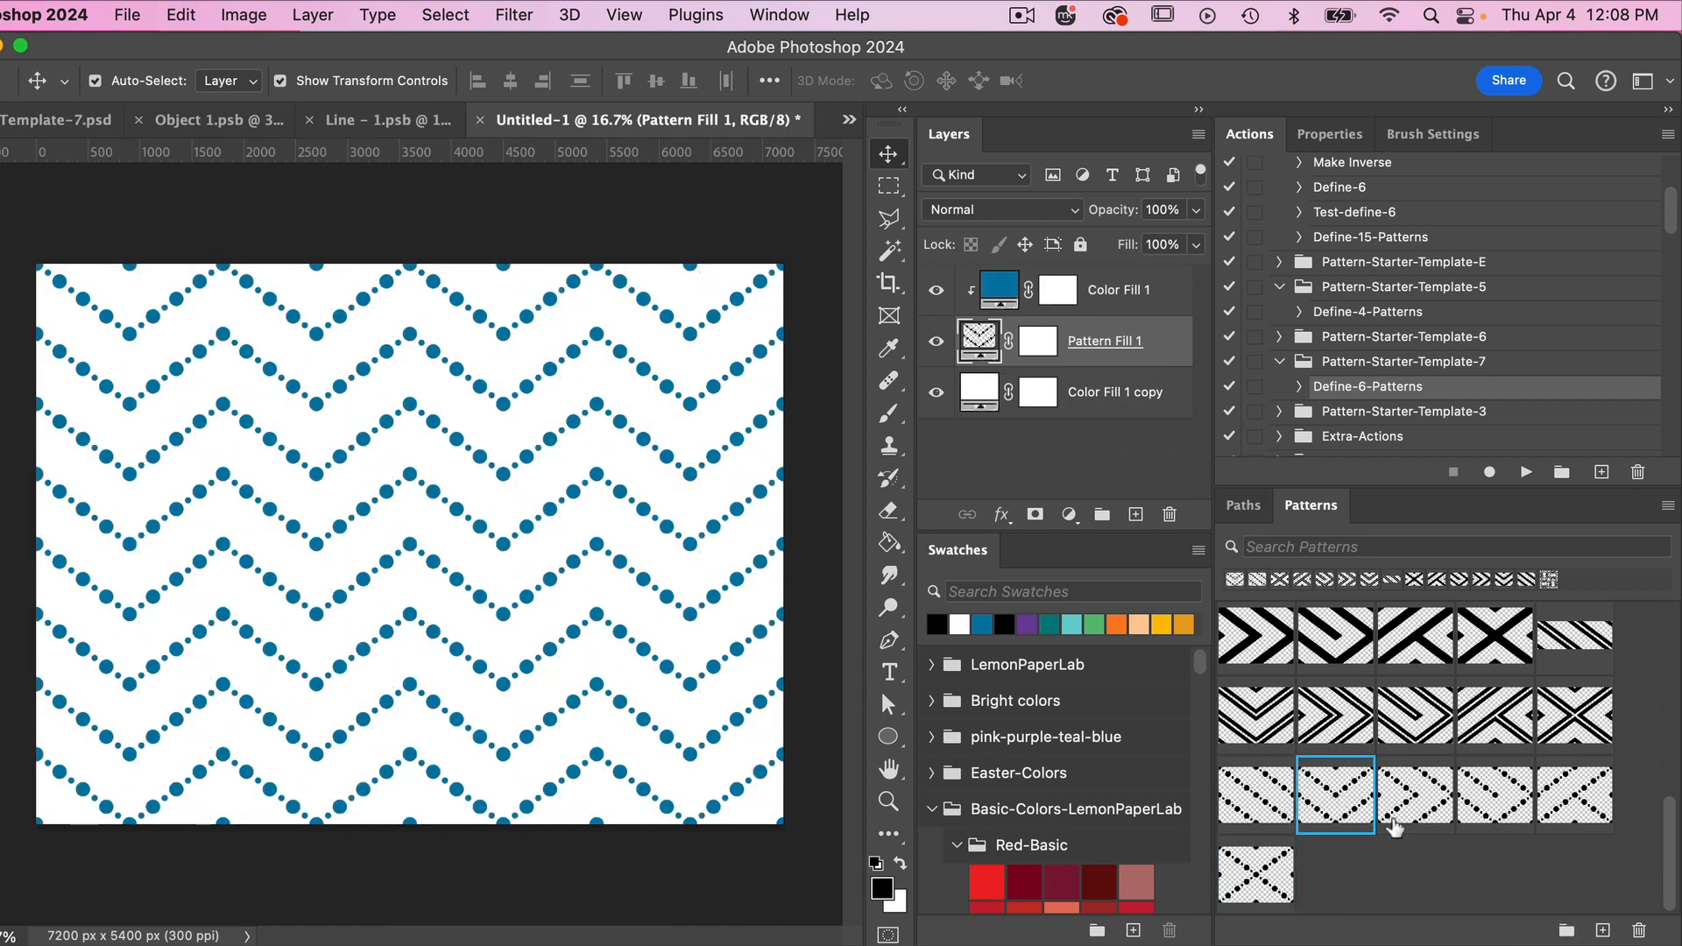
pyautogui.click(1412, 808)
pyautogui.click(1492, 806)
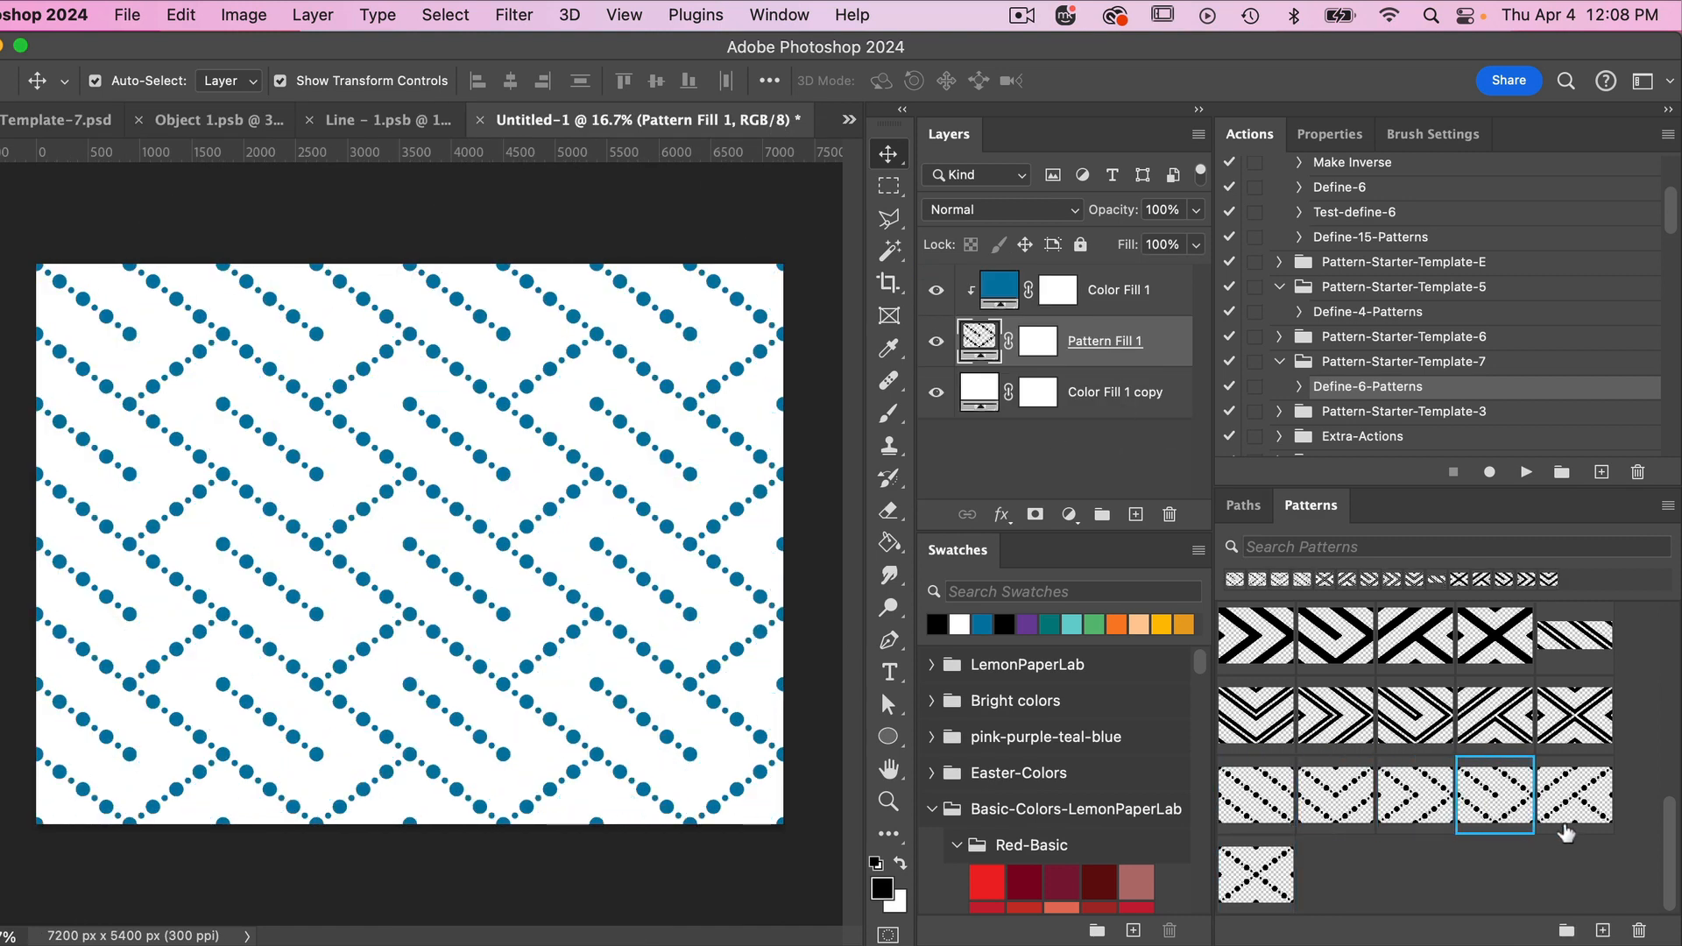
pyautogui.click(1566, 811)
pyautogui.click(1249, 870)
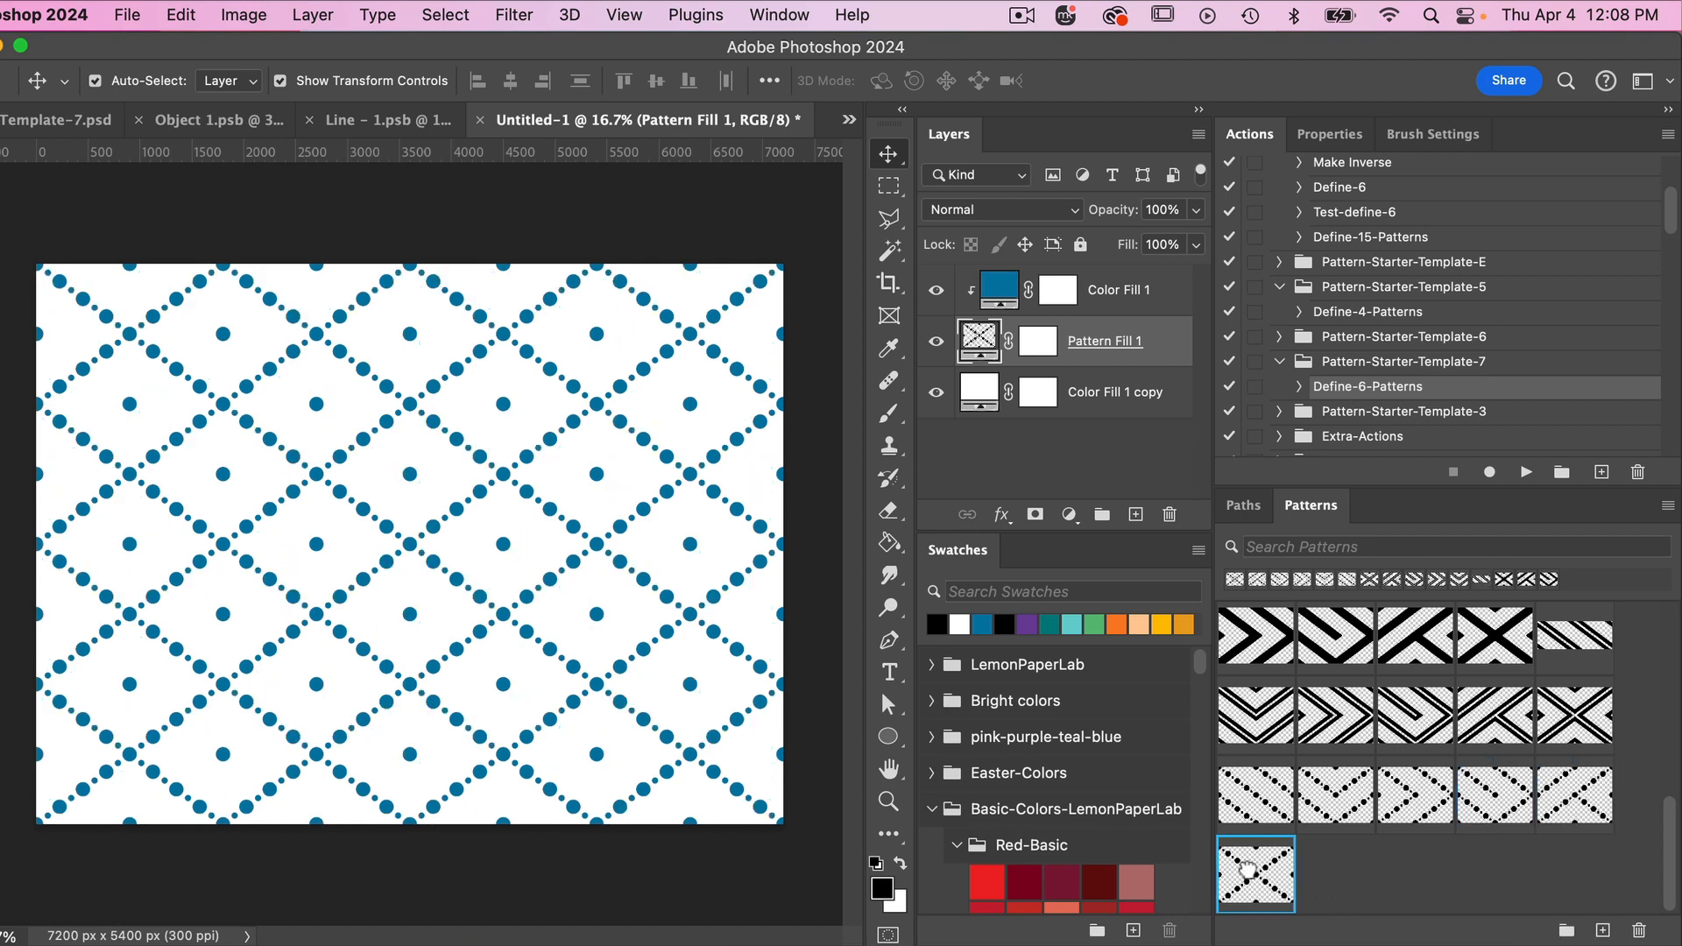